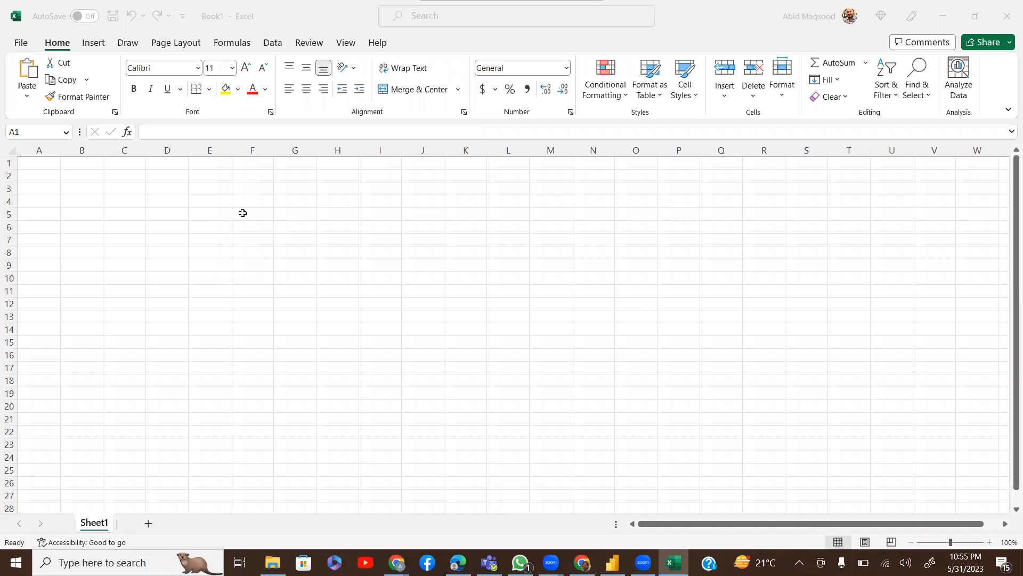
# Enter the headers CM in E3 and LM in F3
pyautogui.click(215, 189)
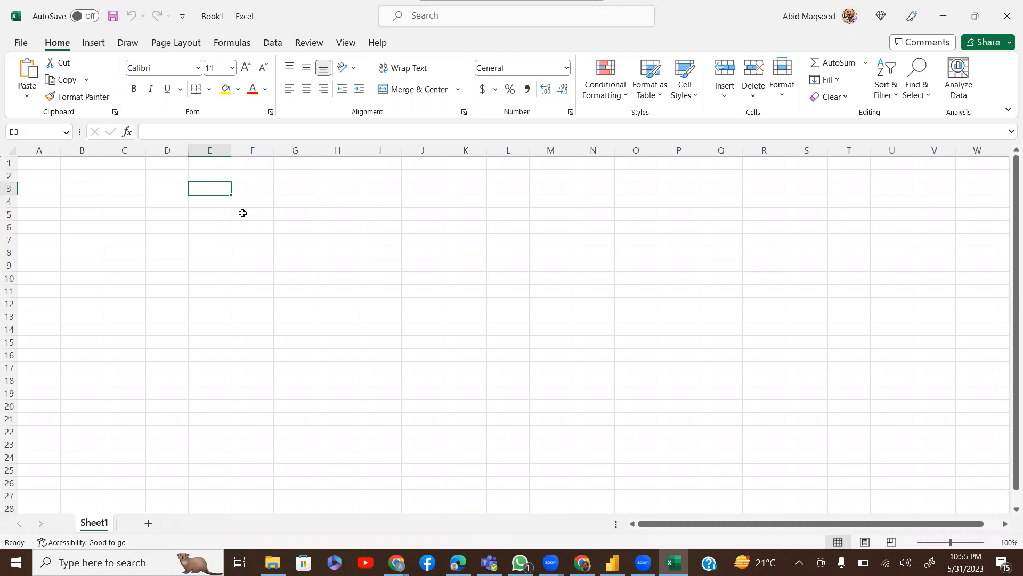
pyautogui.write('C')
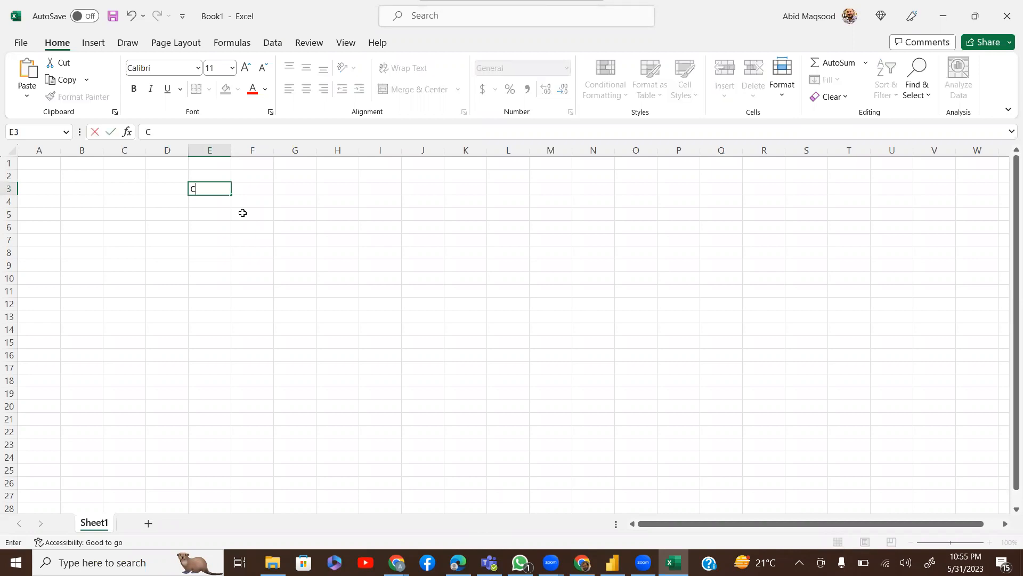
pyautogui.write('M')
pyautogui.press('Tab')
pyautogui.write('L')
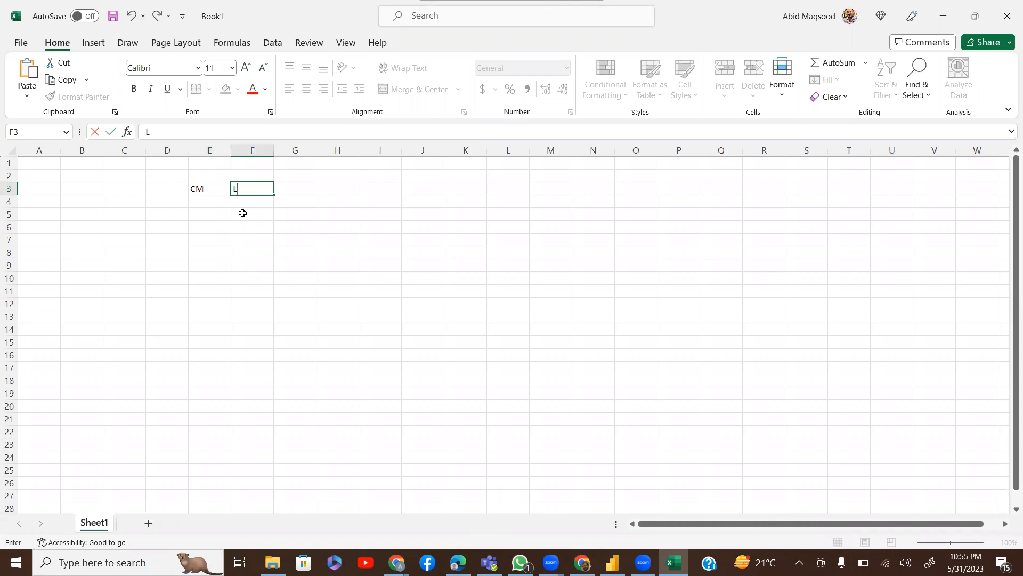
pyautogui.write('M')
pyautogui.press('Return')
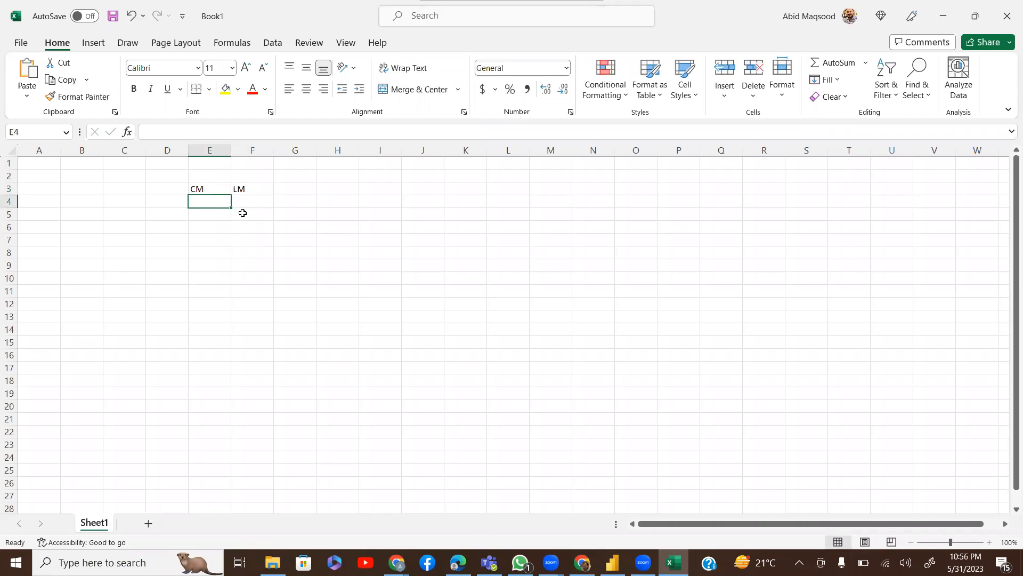
# Enter 2000 in E4 and 2100 in F4
pyautogui.press('BackSpace')
pyautogui.write('2000')
pyautogui.press('Tab')
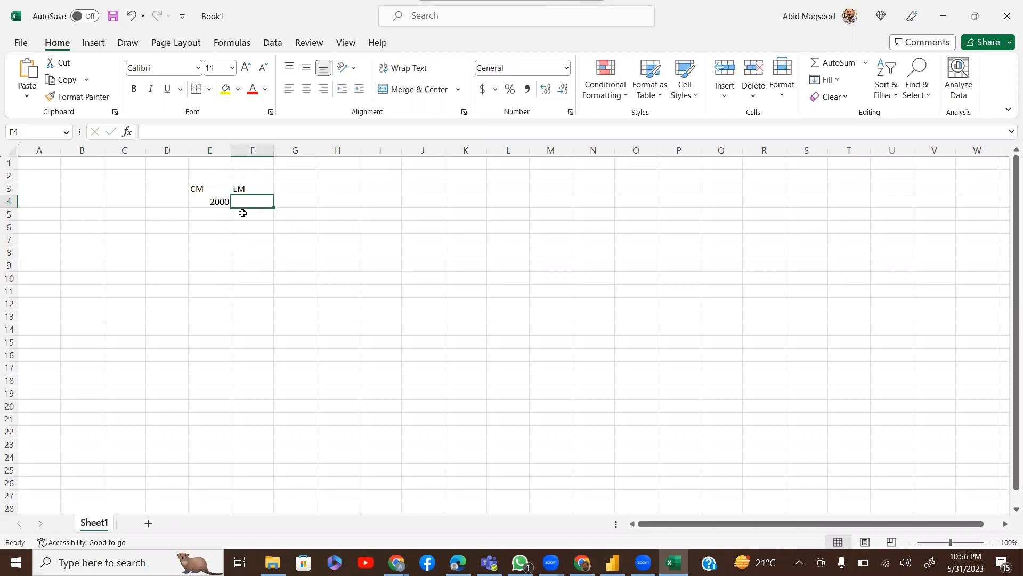
pyautogui.write('2')
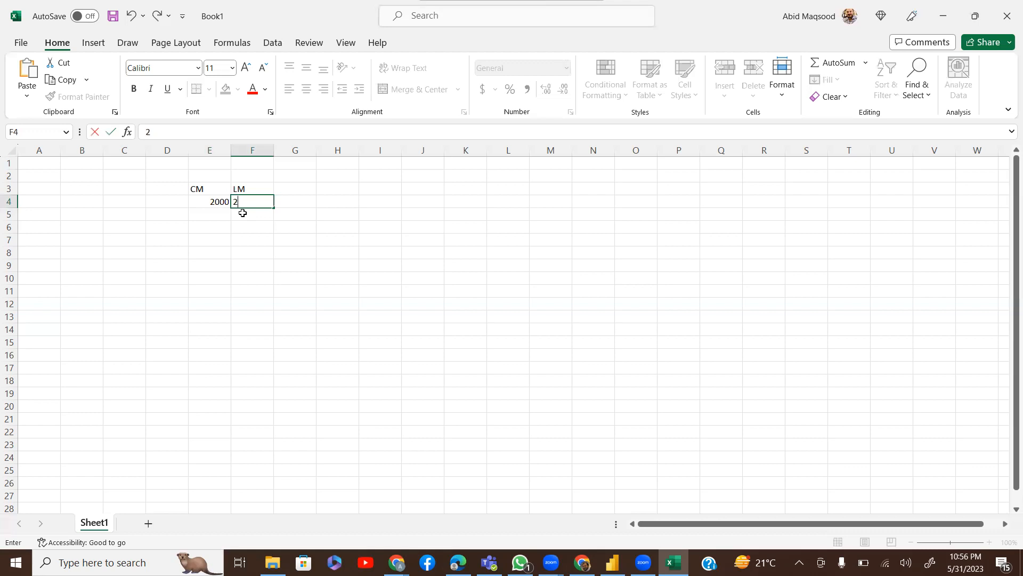
pyautogui.write('100')
pyautogui.press('Tab')
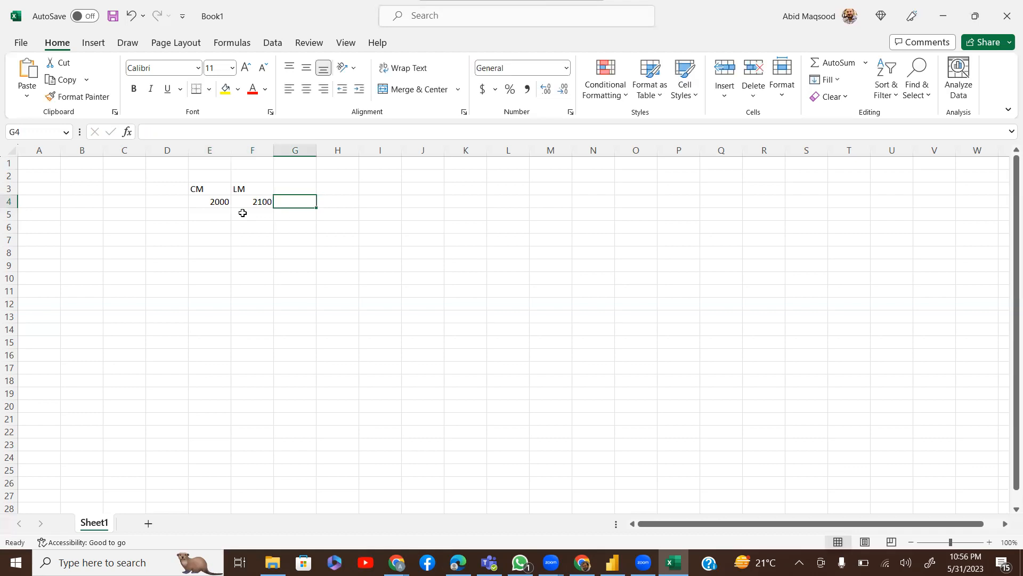
pyautogui.press('Tab')
pyautogui.write('=(')
# Enter =(E4-F4) in H4 to show the difference -100
pyautogui.click(242, 213)
pyautogui.write('-')
pyautogui.press('BackSpace')
pyautogui.press('BackSpace')
pyautogui.press('BackSpace')
pyautogui.press('Left')
pyautogui.press('Left')
pyautogui.press('Left')
pyautogui.write('-')
pyautogui.press('Left')
pyautogui.press('Left')
pyautogui.write(')')
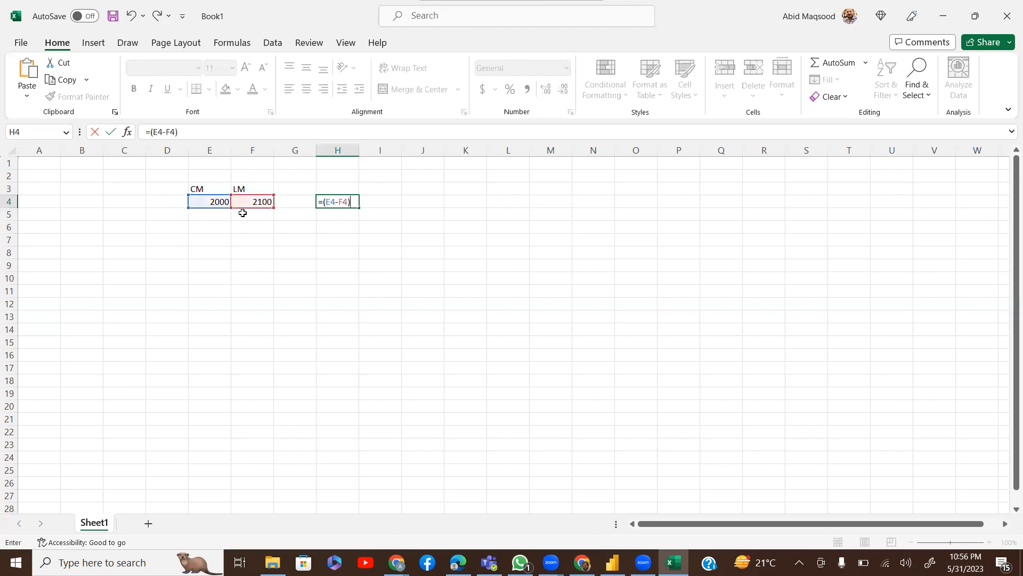
pyautogui.hotkey('ctrl', 'Return')
# Enter =H4/F4 in I4 and format it as a percentage (-4.8%)
pyautogui.press('Right')
pyautogui.write('=')
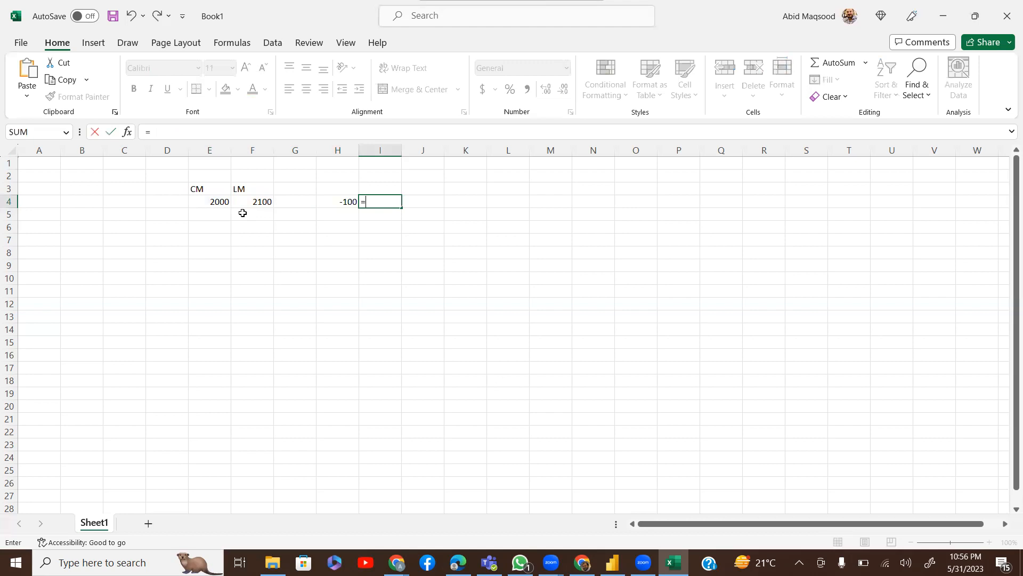
pyautogui.press('Left')
pyautogui.write('/')
pyautogui.press('Left')
pyautogui.press('Left')
pyautogui.press('Left')
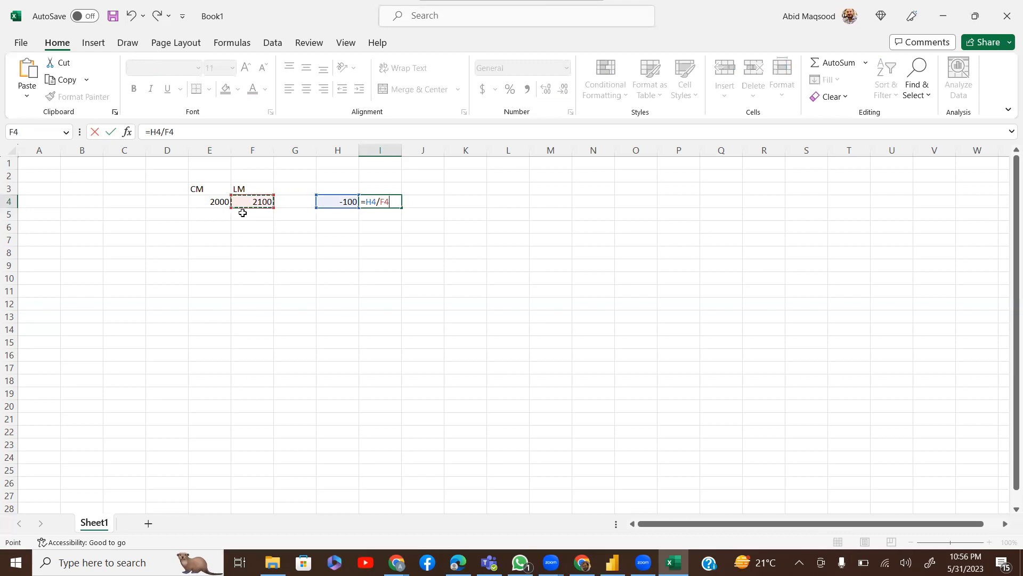
pyautogui.hotkey('ctrl', 'Return')
pyautogui.click(510, 91)
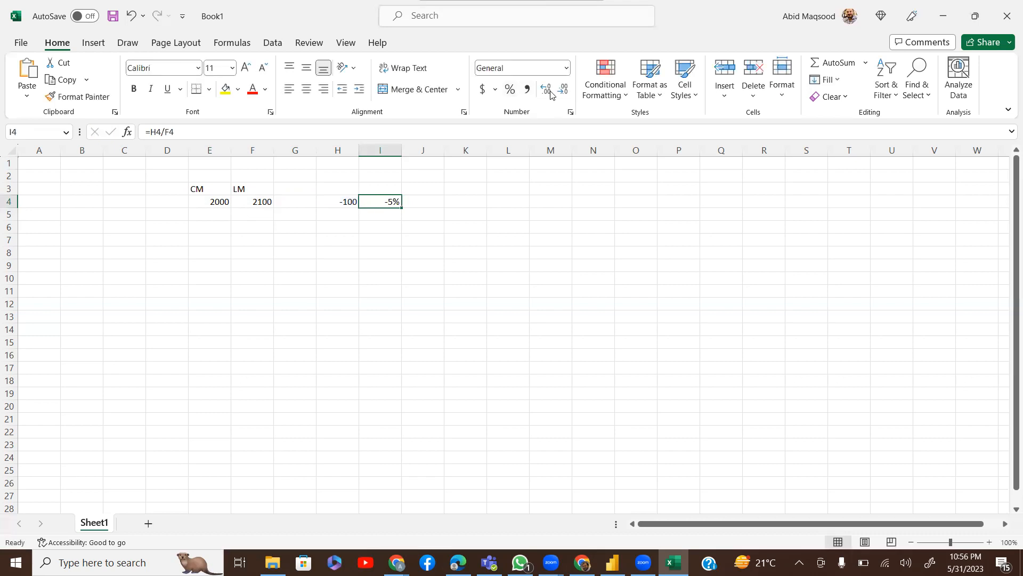
# Enter a division formula in J4 dividing E4 by F4
pyautogui.click(438, 208)
pyautogui.press('Right')
pyautogui.press('Left')
pyautogui.write('=')
pyautogui.press('Left')
pyautogui.press('Left')
pyautogui.press('Left')
pyautogui.press('Left')
pyautogui.press('Left')
pyautogui.write('/')
pyautogui.press('Left')
pyautogui.press('Left')
pyautogui.press('Left')
pyautogui.press('Left')
pyautogui.press('Return')
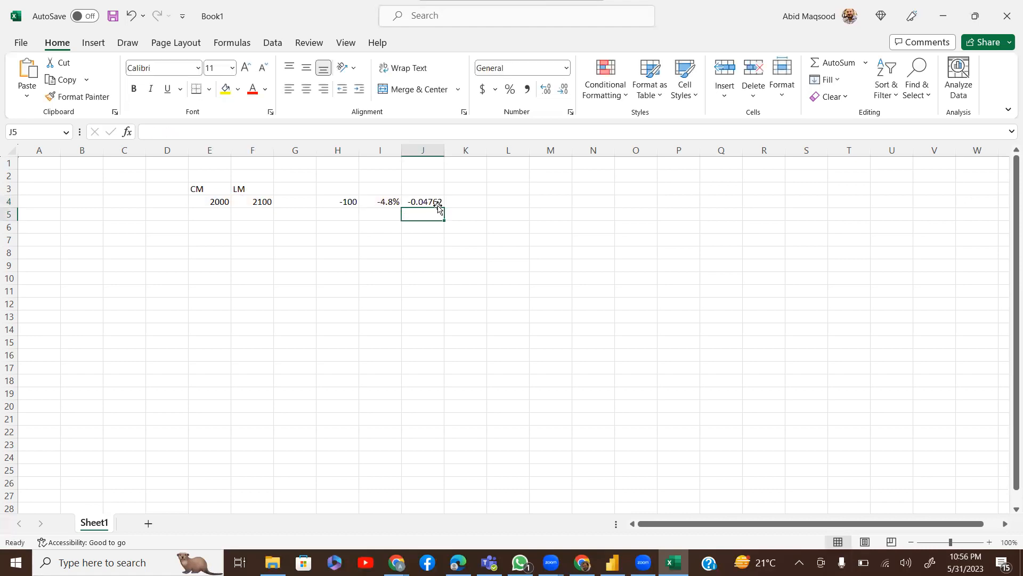
# Copy I4's percentage format to J4 with Format Painter
pyautogui.click(427, 202)
pyautogui.click(386, 201)
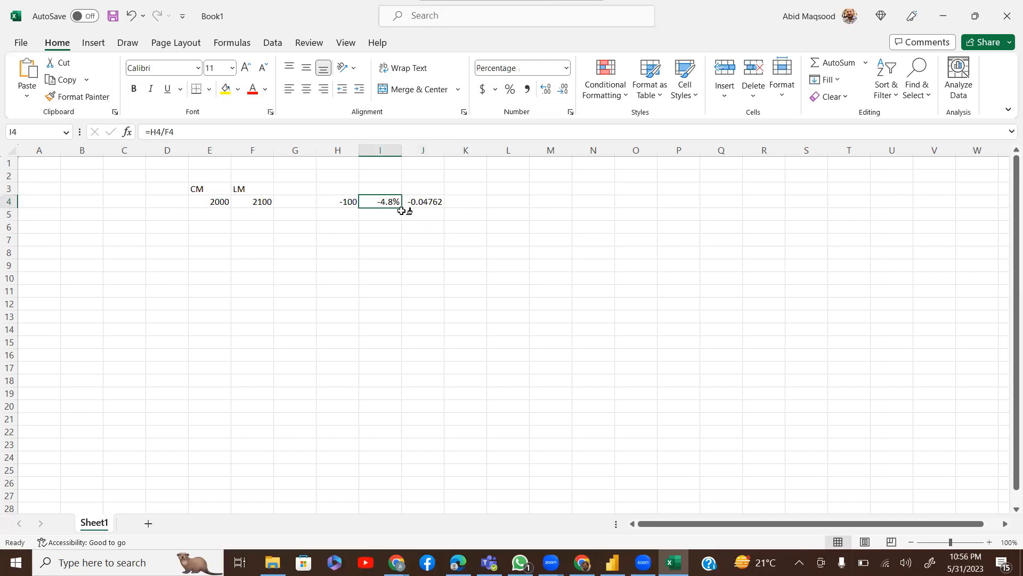
pyautogui.hotkey('alt', 'h')
pyautogui.press('f')
pyautogui.press('p')
pyautogui.click(434, 201)
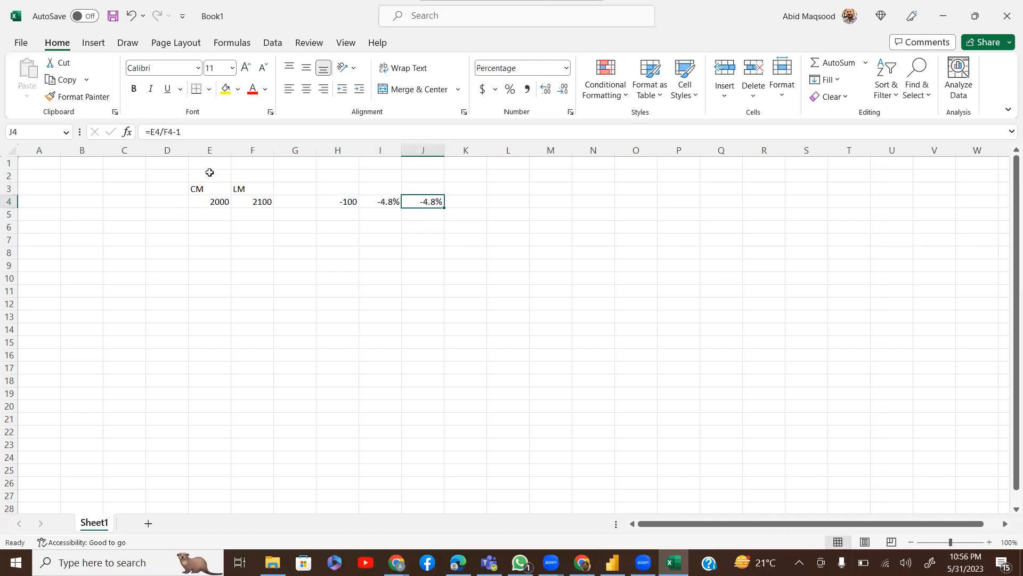
# Review the formulas in J4 and H4 without changing them
pyautogui.press('F2')
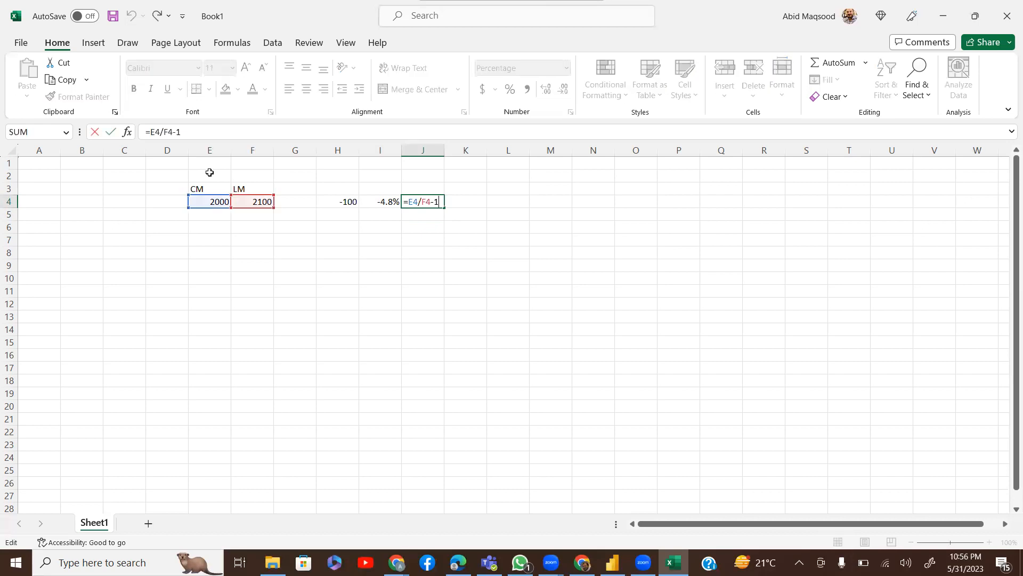
pyautogui.hotkey('shift', 'Tab')
pyautogui.press('Left')
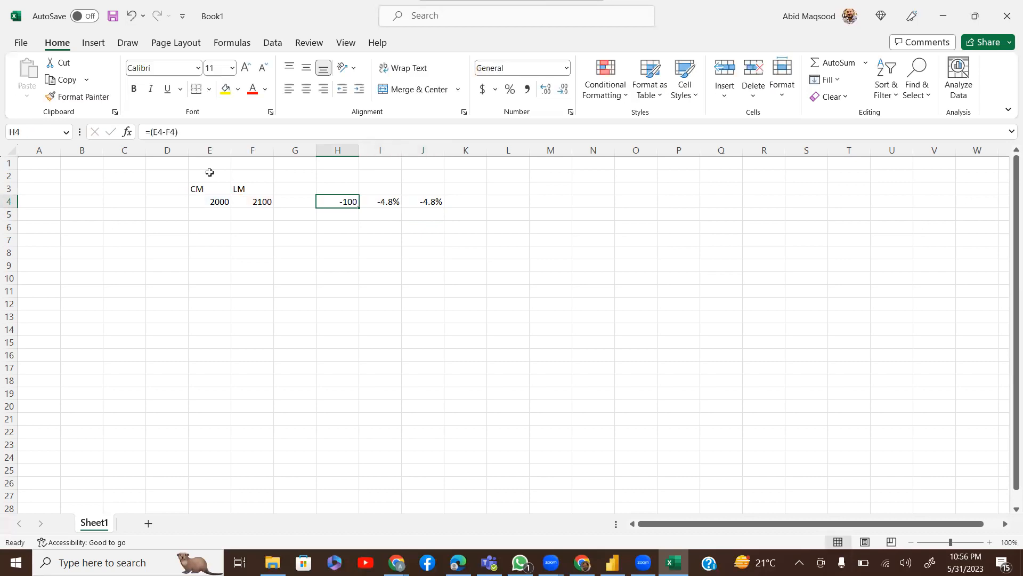
pyautogui.press('F2')
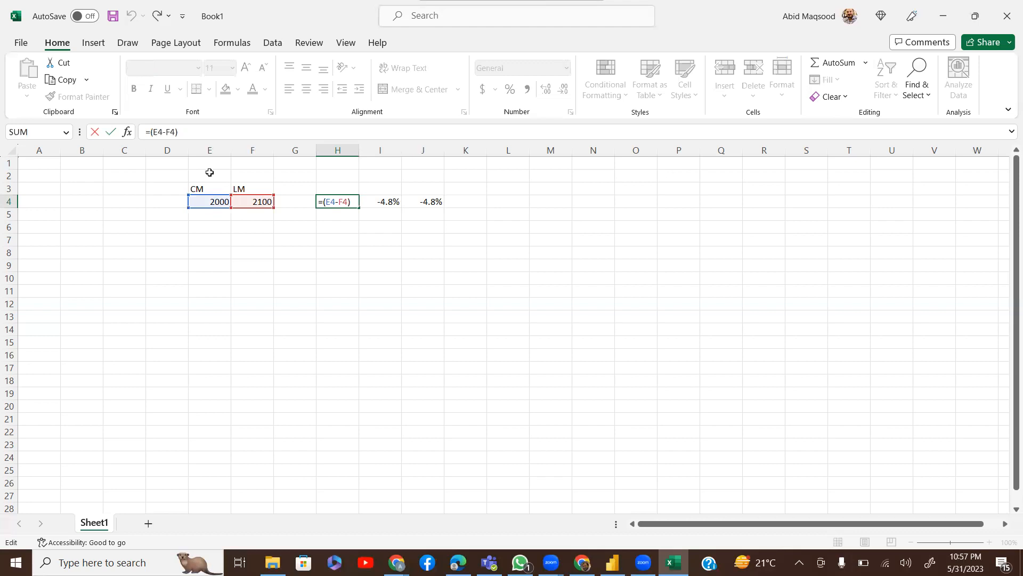
pyautogui.press('Tab')
pyautogui.press('Tab')
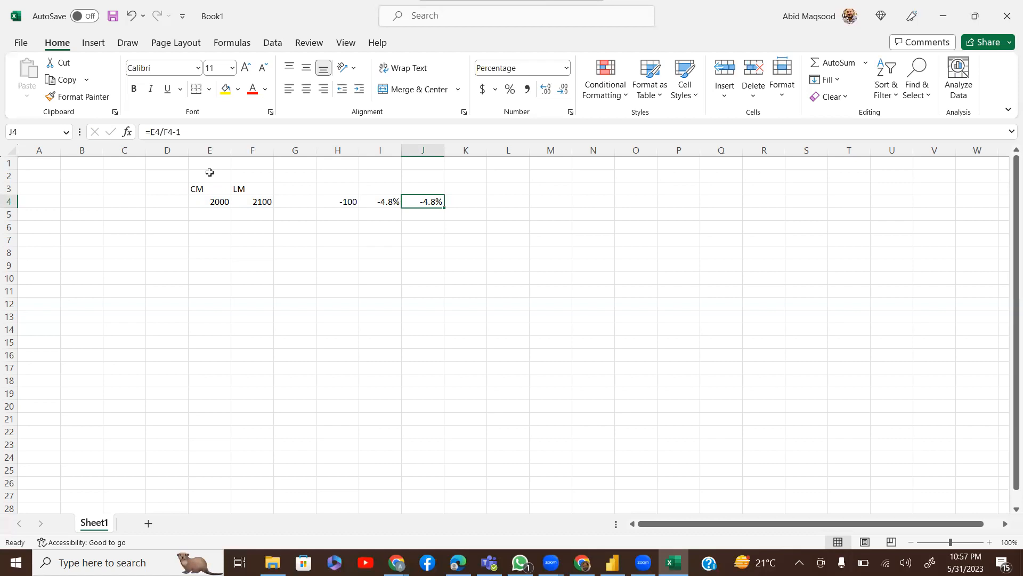
# Try =E4/F4 in J4, then restore =E4/F4-1 so it shows -4.8%
pyautogui.press('F2')
pyautogui.press('BackSpace')
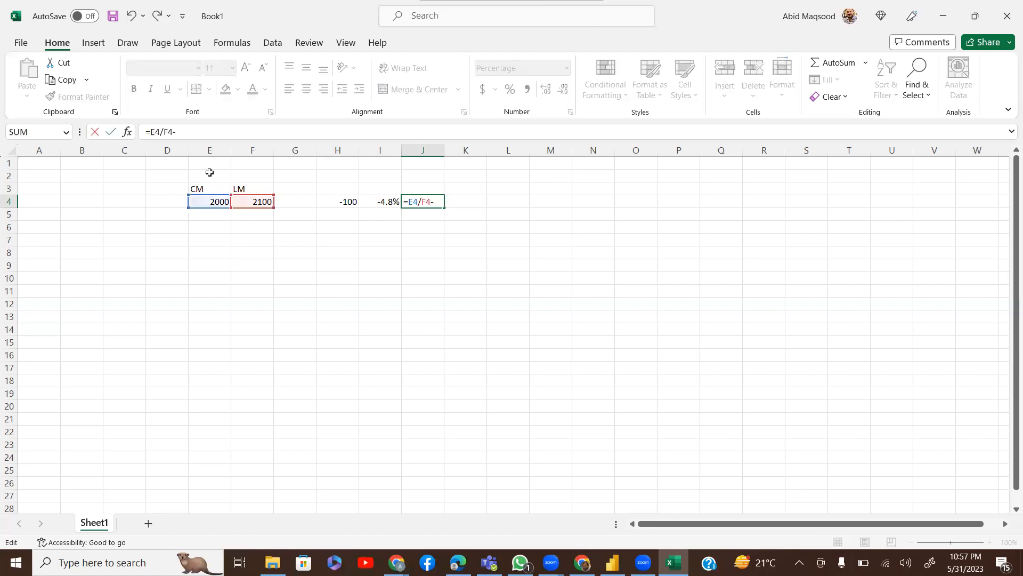
pyautogui.press('Return')
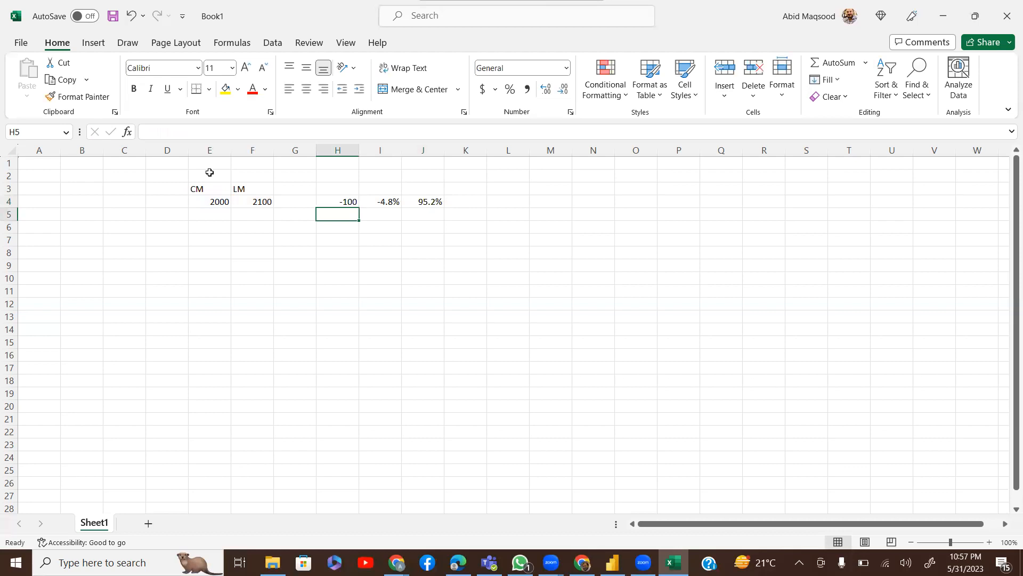
pyautogui.press('Up')
pyautogui.press('Right')
pyautogui.press('Right')
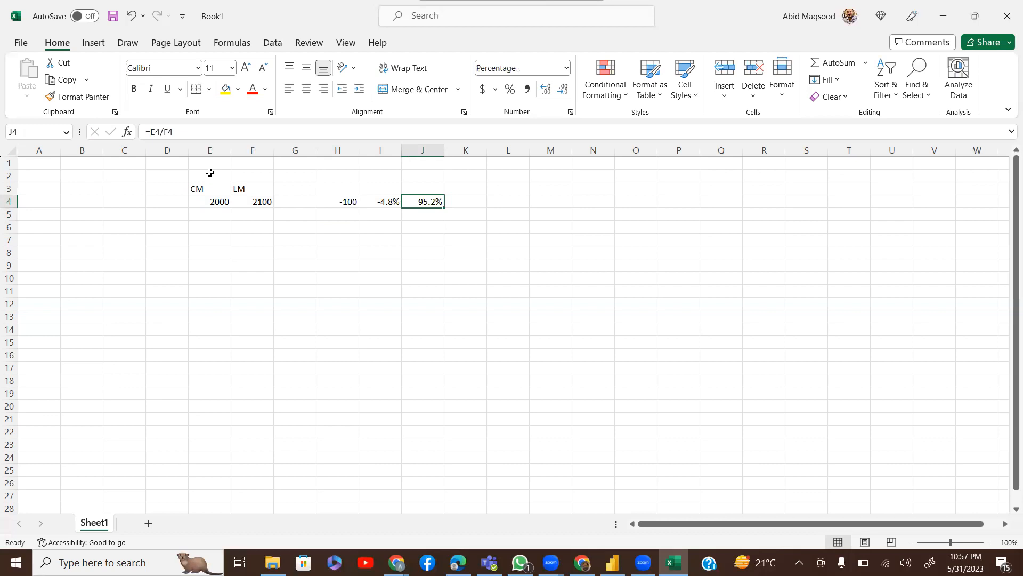
pyautogui.press('F2')
pyautogui.write('-1')
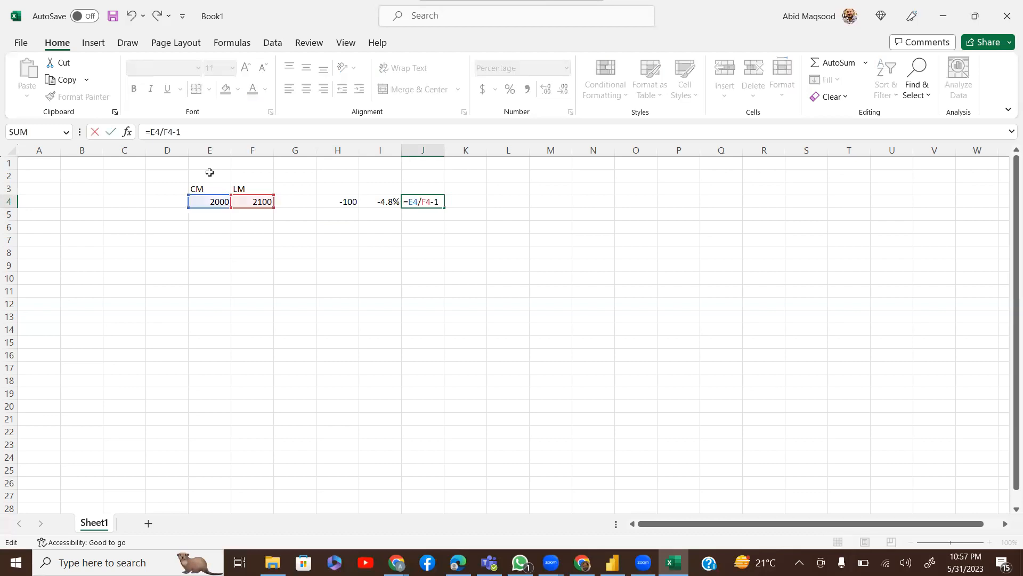
pyautogui.press('Return')
pyautogui.press('Up')
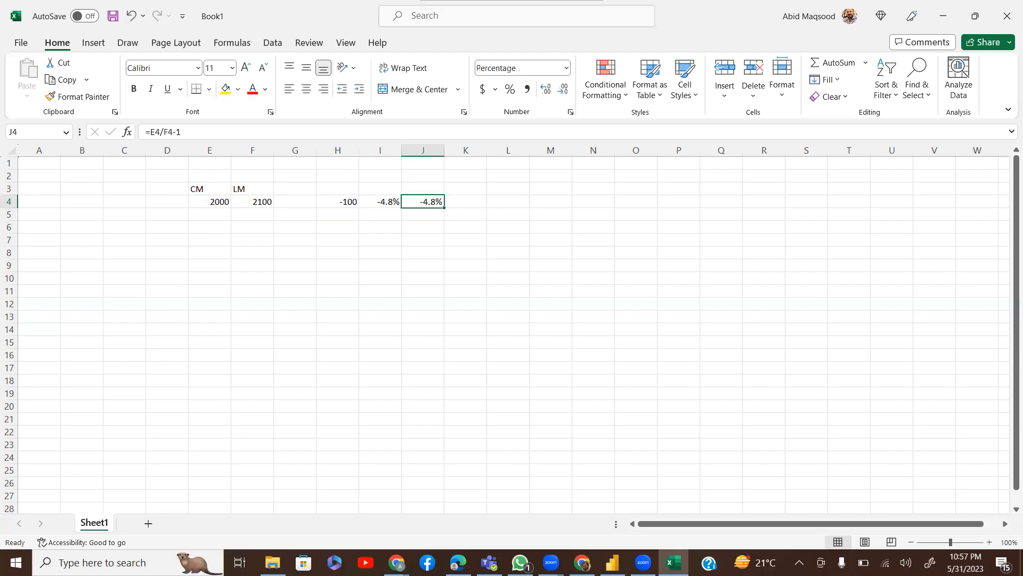
# In Power BI, select the full MTD CM formula, then select the All Measures table
pyautogui.moveTo(613, 562)
pyautogui.click(634, 512)
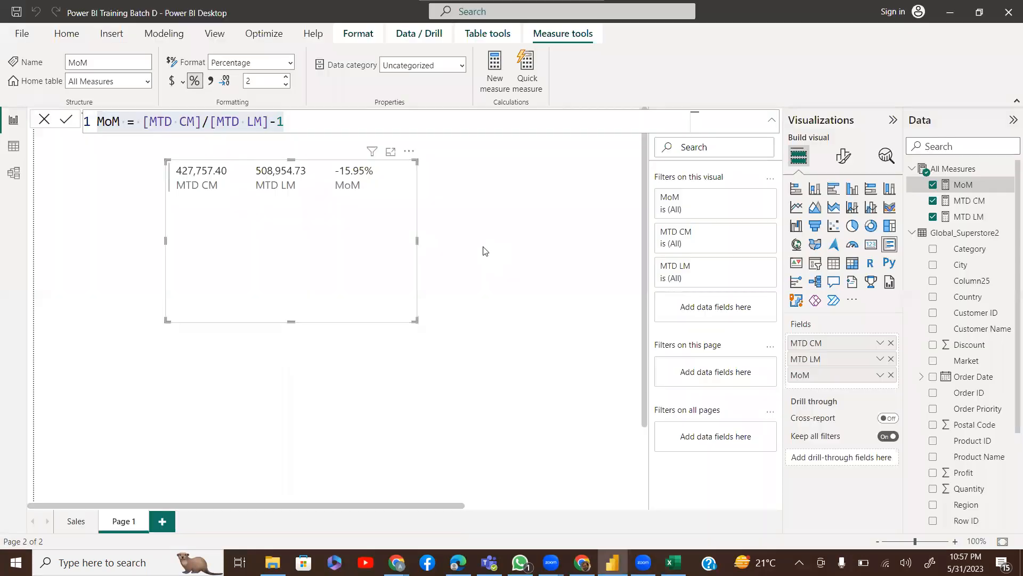
pyautogui.click(484, 251)
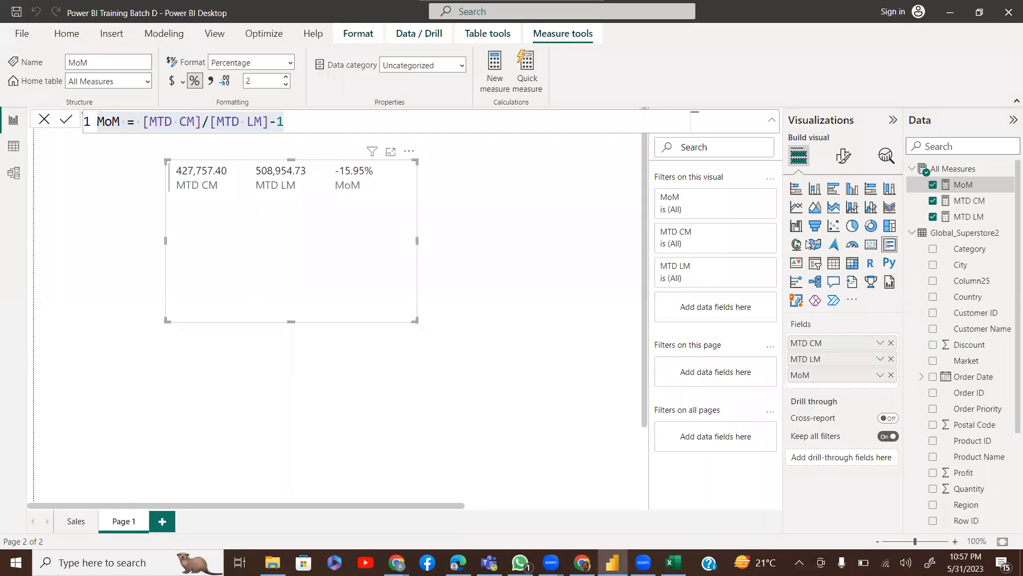
pyautogui.click(967, 207)
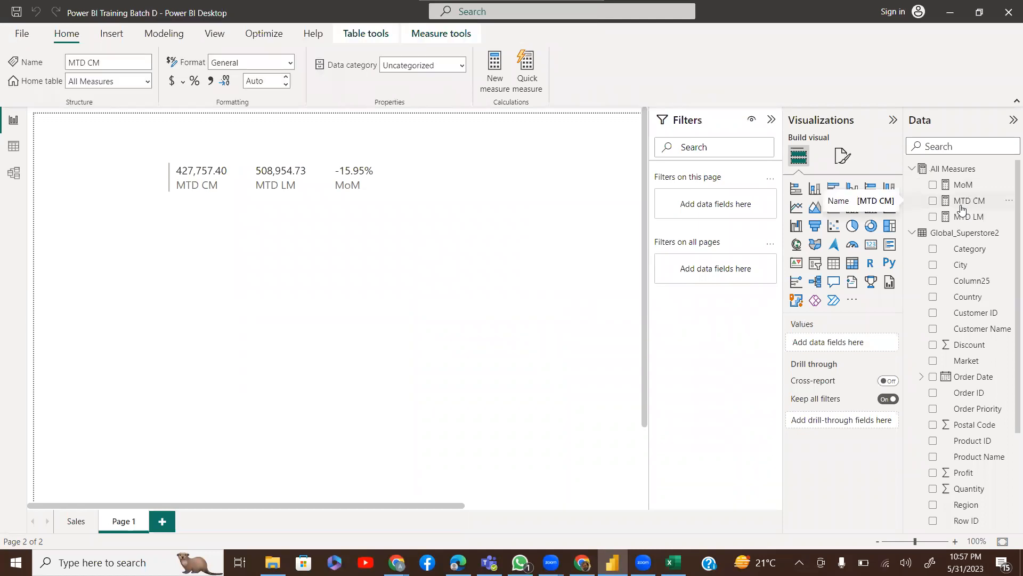
pyautogui.click(240, 244)
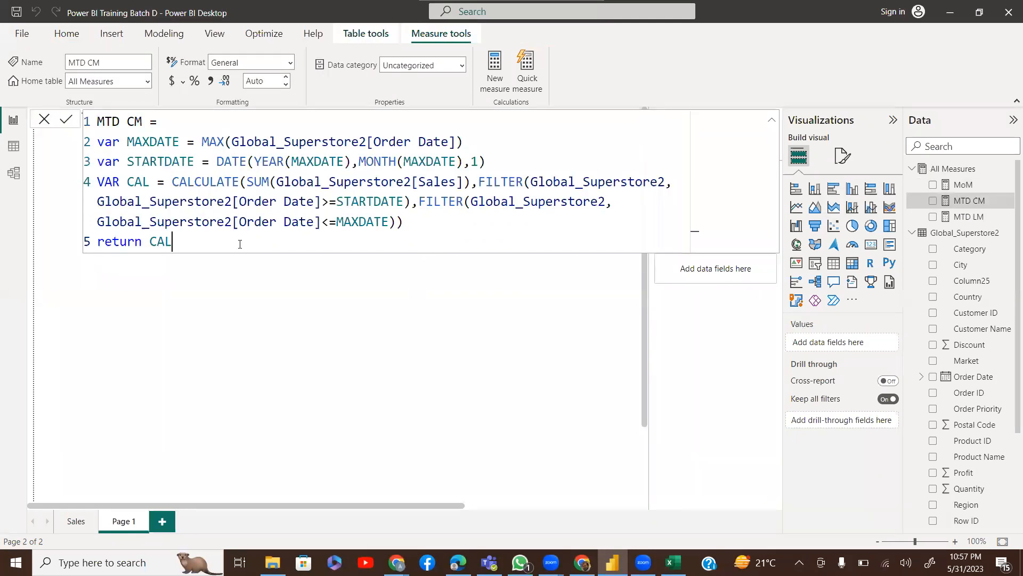
pyautogui.hotkey('ctrl', 'a')
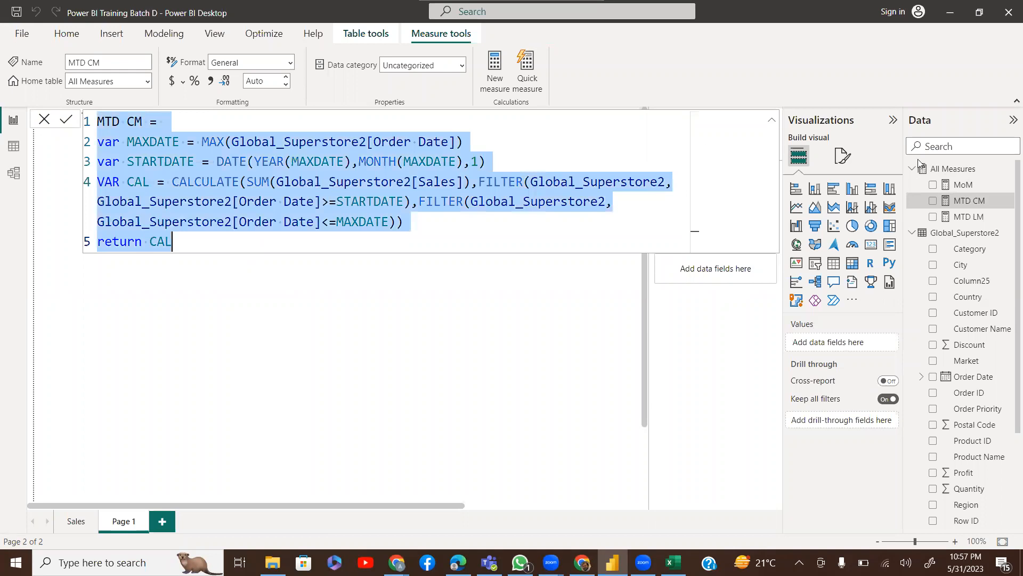
pyautogui.click(932, 169)
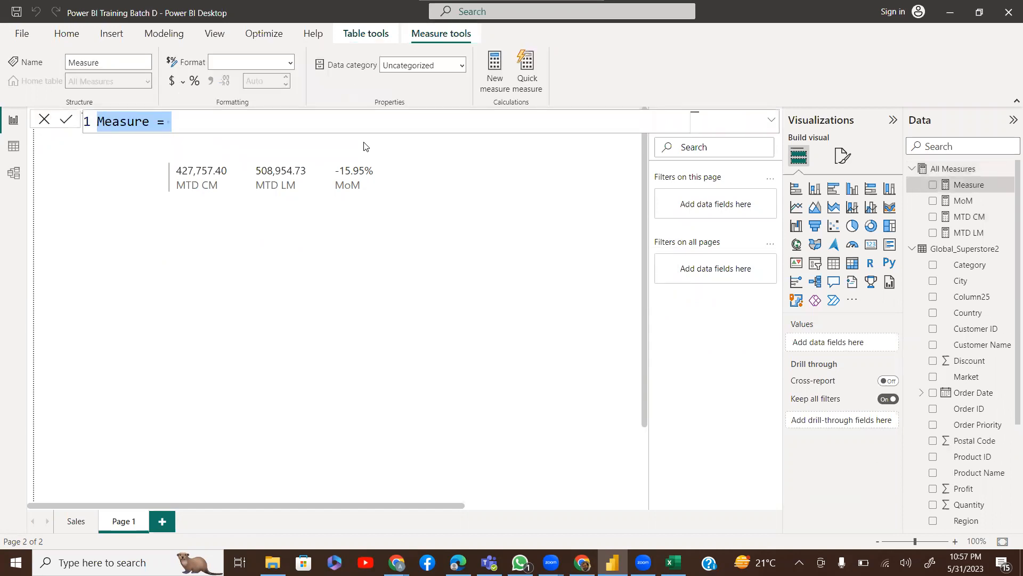
# Name the new measure YTD CY and paste the MTD CM formula into it
pyautogui.write('YT')
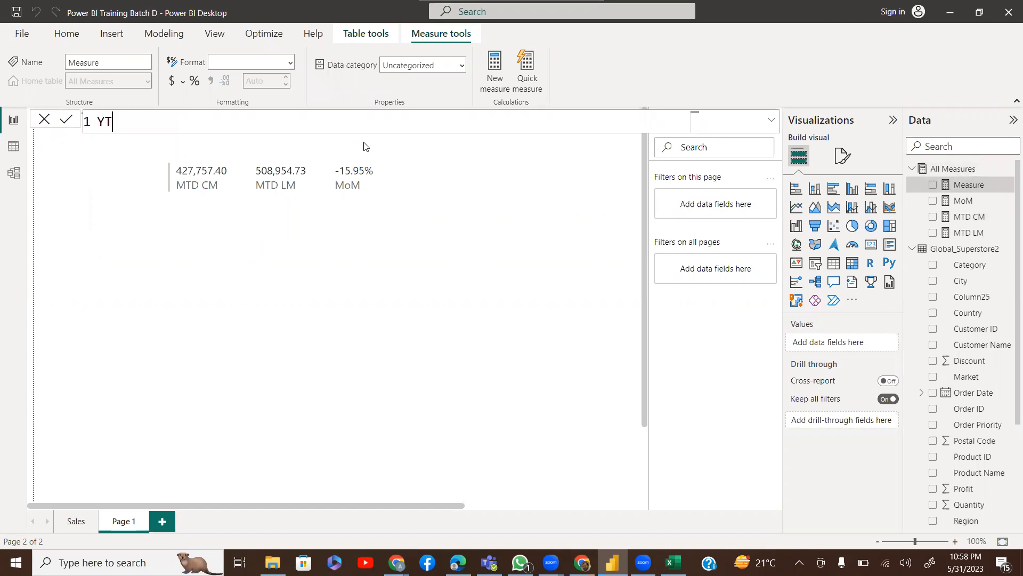
pyautogui.write('D CY =')
pyautogui.write('MTD CM = var MAXDATE = MAX(Global_Superstore2[Order Date]) var STARTDATE = DATE(YEAR(MAXDATE),MONTH(MAXDATE),1) VAR CAL = CALCULATE(SUM(Global_Superstore2[Sales]),FILTER(Global_Superstore2,Global_Superstore2[Order Date]>=STARTDATE),FILTER(Global_Superstore2,Global_Superstore2[Order Date]<=MAXDATE)) return CAL')
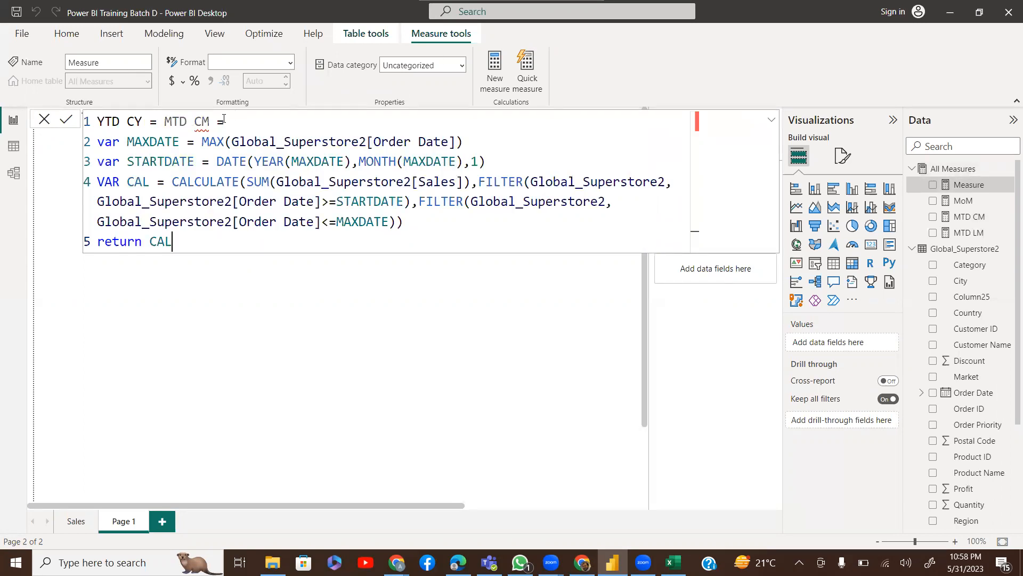
pyautogui.moveTo(224, 118); pyautogui.dragTo(158, 117)
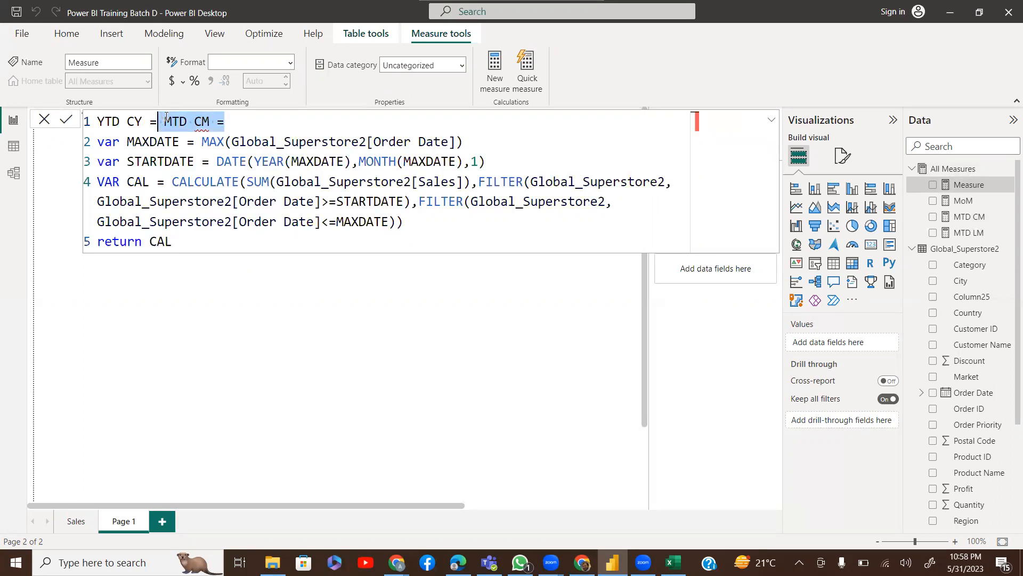
pyautogui.press('BackSpace')
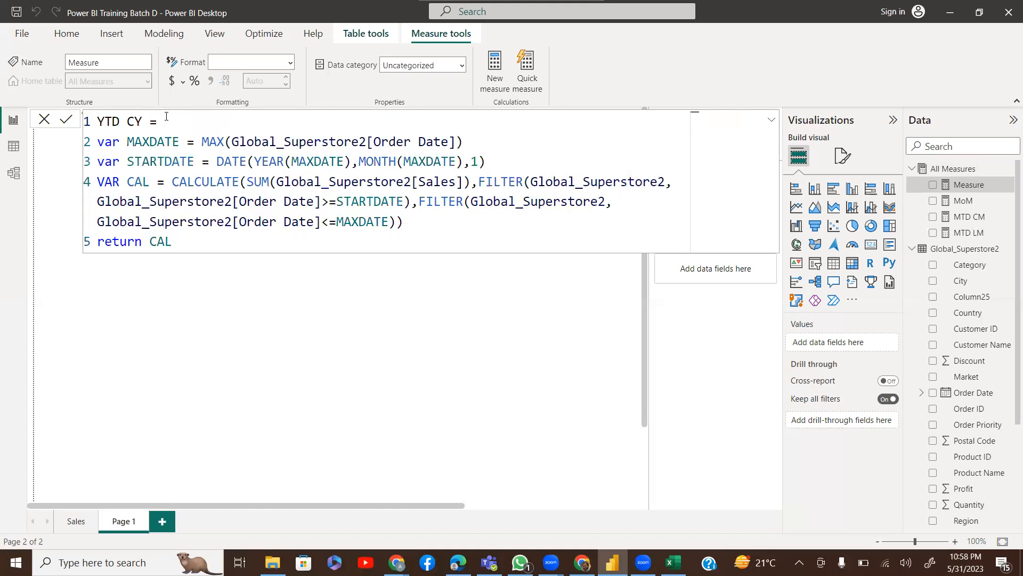
# Replace MONTH(MAXDATE) with 1 in STARTDATE and commit the YTD CY measure
pyautogui.press('Up')
pyautogui.press('Up')
pyautogui.press('Down')
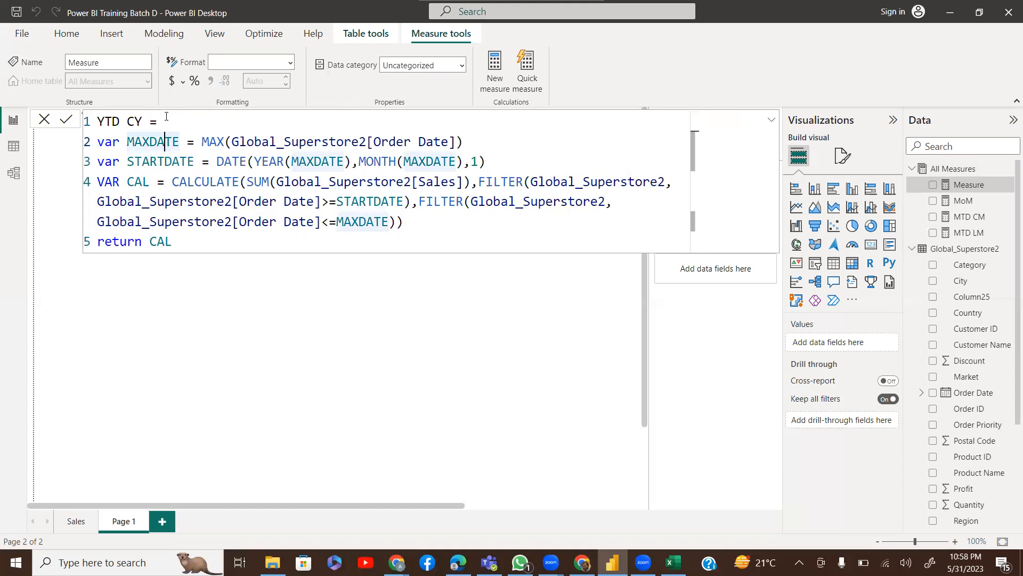
pyautogui.press('Down')
pyautogui.press('Right')
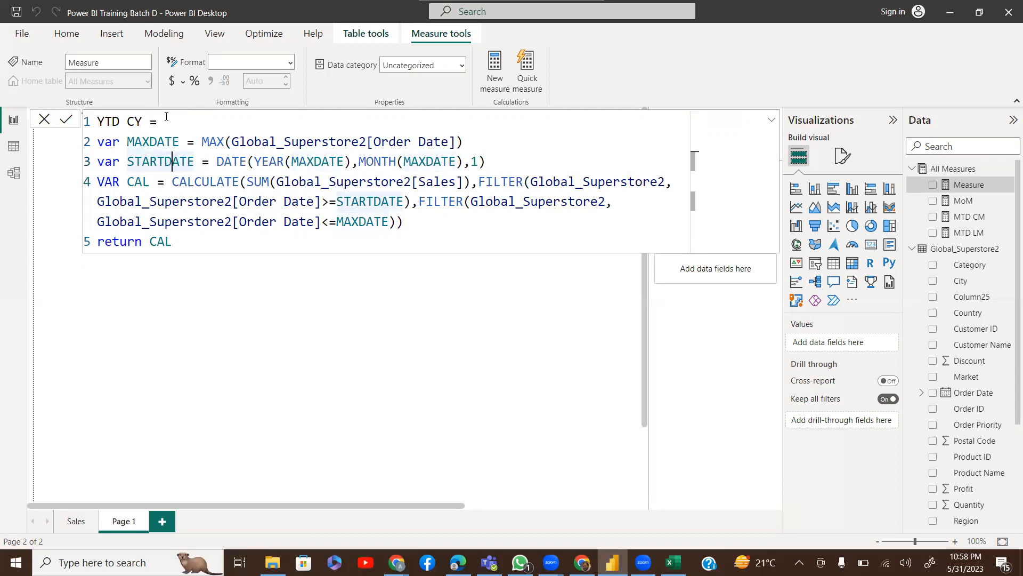
pyautogui.press('Right')
pyautogui.press('Right')
pyautogui.press('Right')
pyautogui.press('Right')
pyautogui.press('Right')
pyautogui.press('Right')
pyautogui.press('Right')
pyautogui.press('Right')
pyautogui.press('Right')
pyautogui.press('Right')
pyautogui.press('Right')
pyautogui.press('Right')
pyautogui.press('Right')
pyautogui.press('Right')
pyautogui.press('Right')
pyautogui.press('Right')
pyautogui.press('Right')
pyautogui.press('Right')
pyautogui.press('Right')
pyautogui.press('Right')
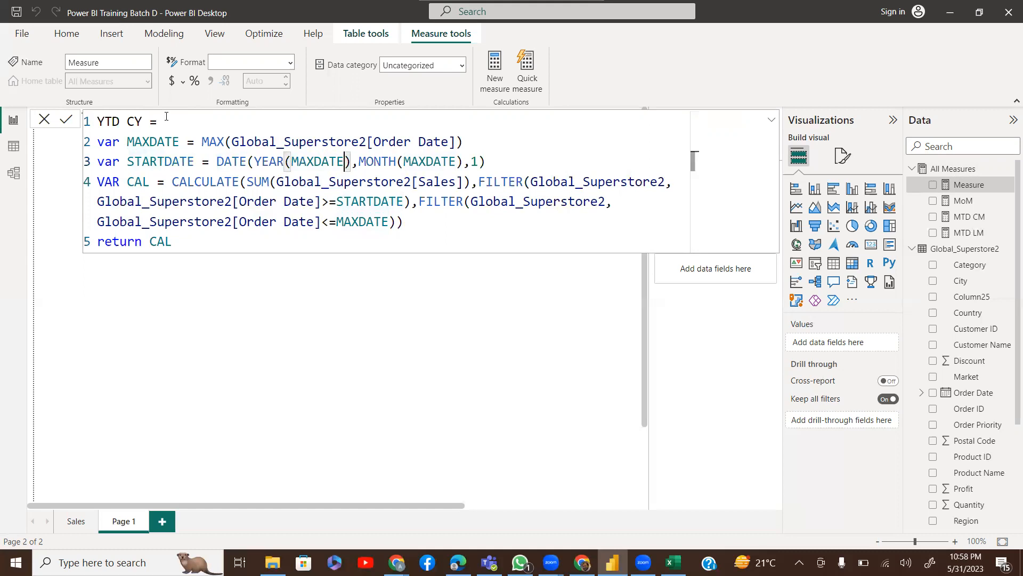
pyautogui.press('Right')
pyautogui.hotkey('shift', 'Right')
pyautogui.hotkey('shift', 'Right')
pyautogui.hotkey('shift', 'Right')
pyautogui.hotkey('shift', 'Right')
pyautogui.hotkey('shift', 'Right')
pyautogui.hotkey('shift', 'Right')
pyautogui.hotkey('shift', 'Right')
pyautogui.hotkey('shift', 'Right')
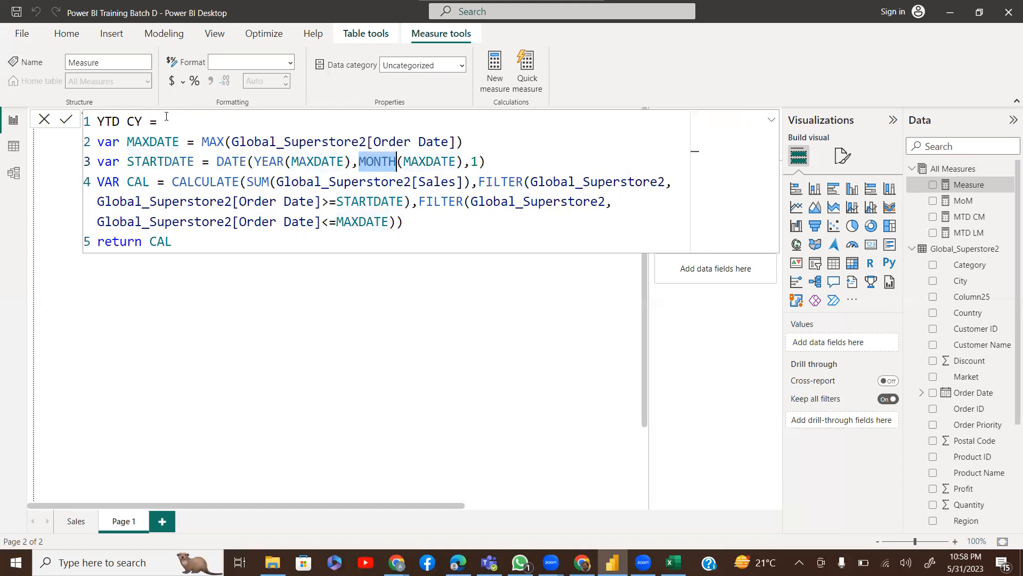
pyautogui.hotkey('shift', 'Right')
pyautogui.hotkey('shift', 'Right')
pyautogui.hotkey('shift', 'Right')
pyautogui.hotkey('shift', 'Right')
pyautogui.hotkey('shift', 'Right')
pyautogui.hotkey('shift', 'Right')
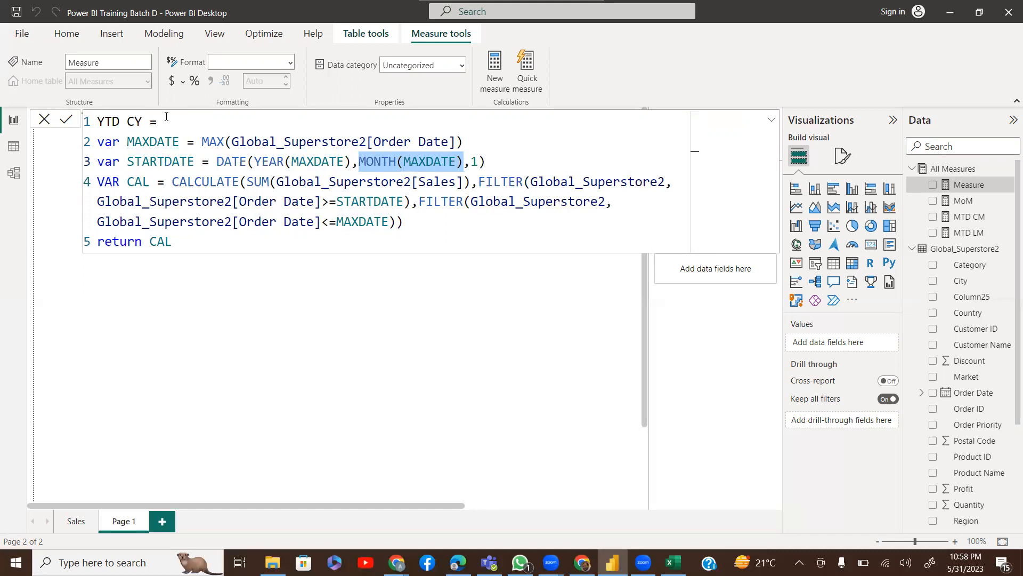
pyautogui.write('1')
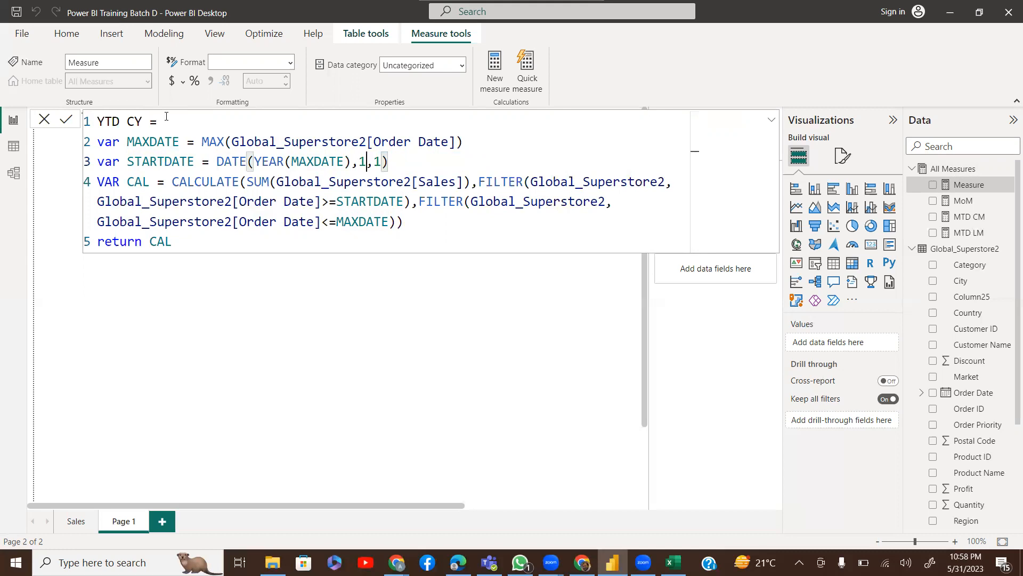
pyautogui.press('Down')
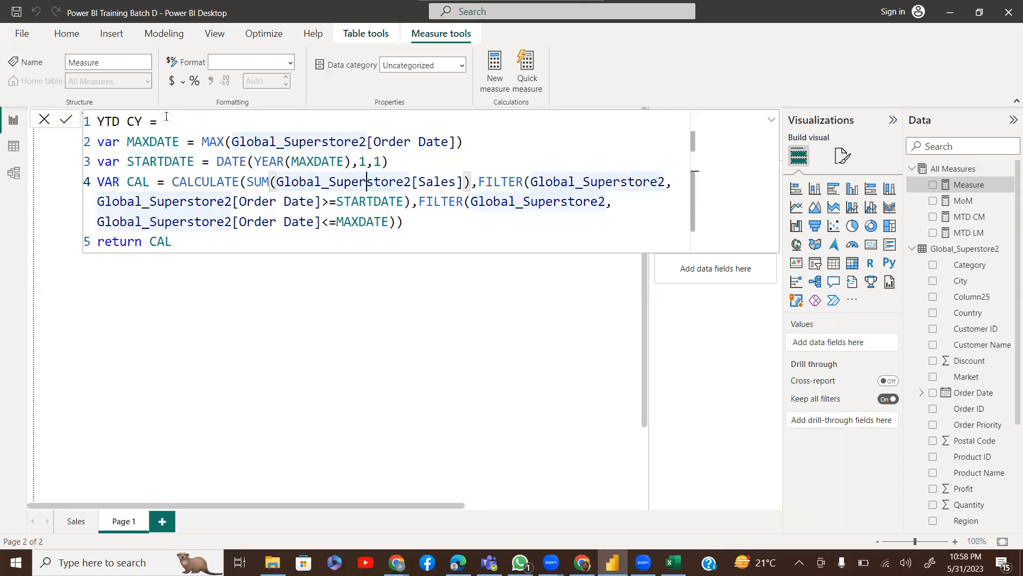
pyautogui.press('Down')
pyautogui.press('Down')
pyautogui.press('Down')
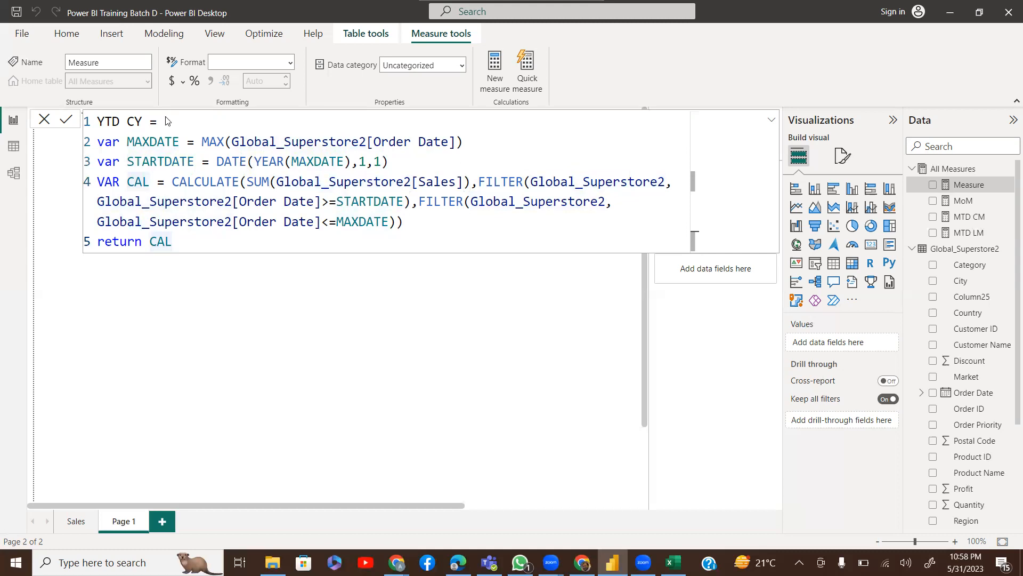
pyautogui.press('Return')
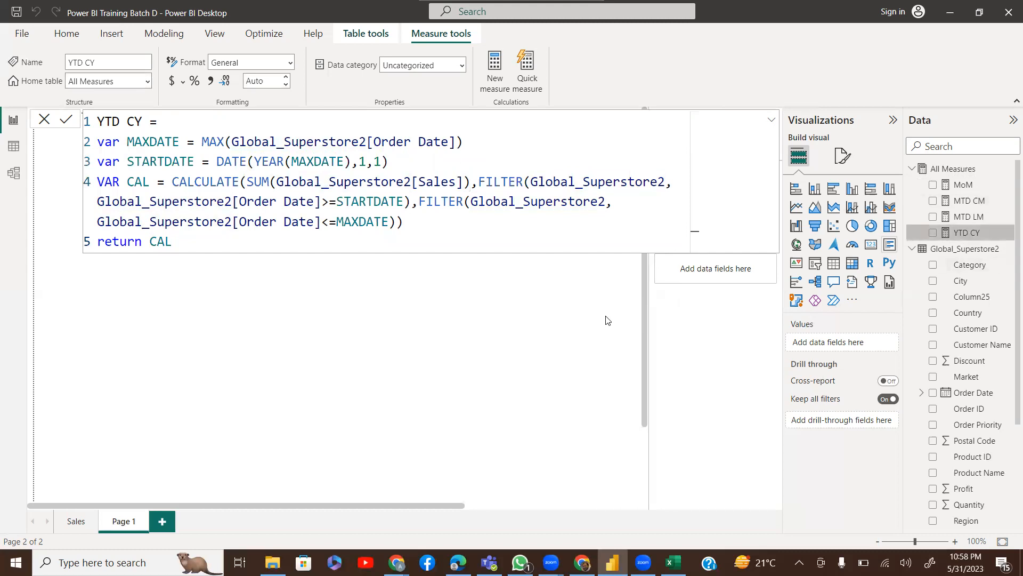
# Expand and collapse the formula bar, then return to the report page
pyautogui.click(773, 123)
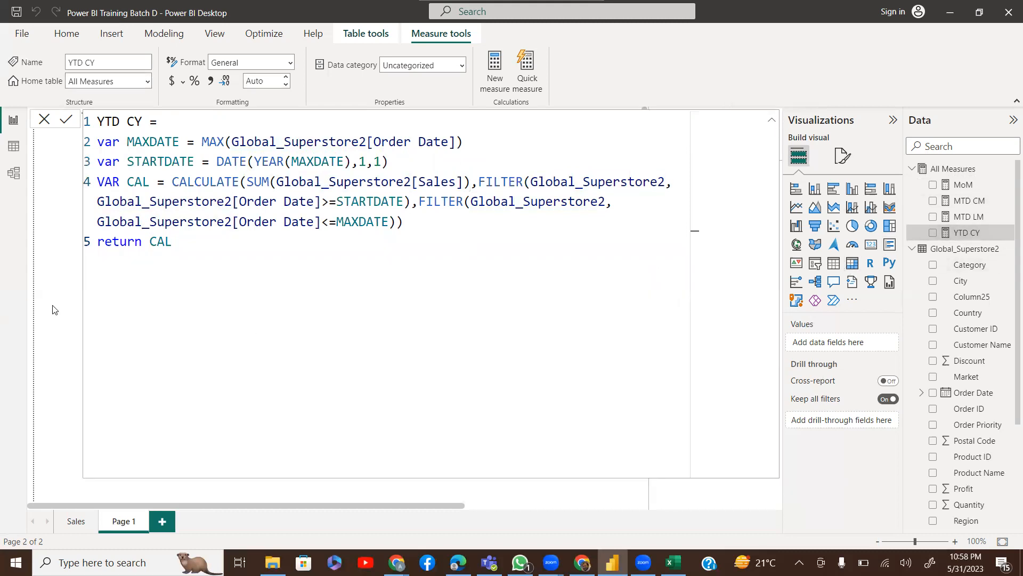
pyautogui.click(772, 123)
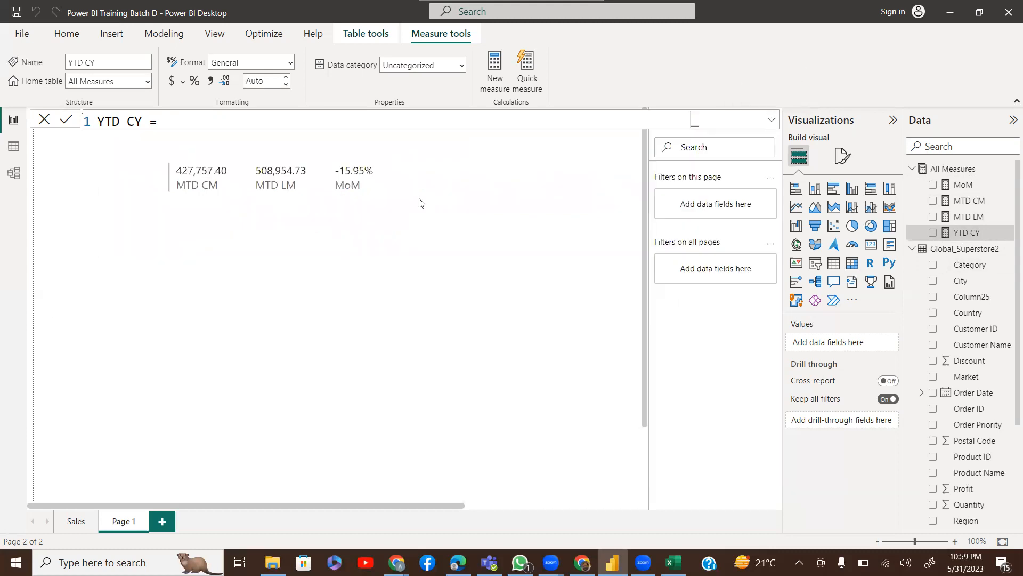
pyautogui.click(418, 201)
# Add YTD CY (4,299,865.87) to the multi-row card and open the MTD LM formula
pyautogui.click(359, 209)
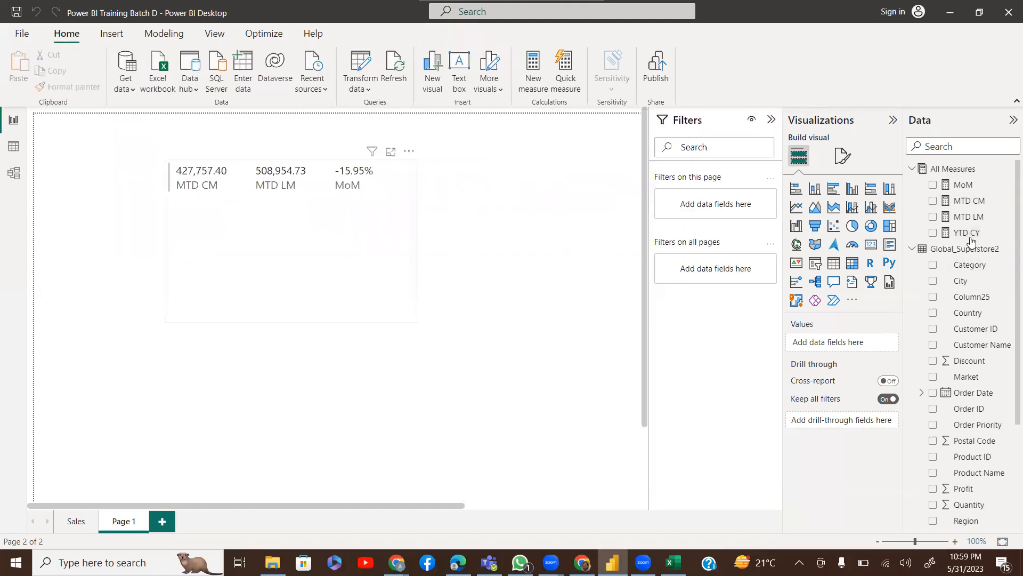
pyautogui.moveTo(967, 235); pyautogui.dragTo(834, 389)
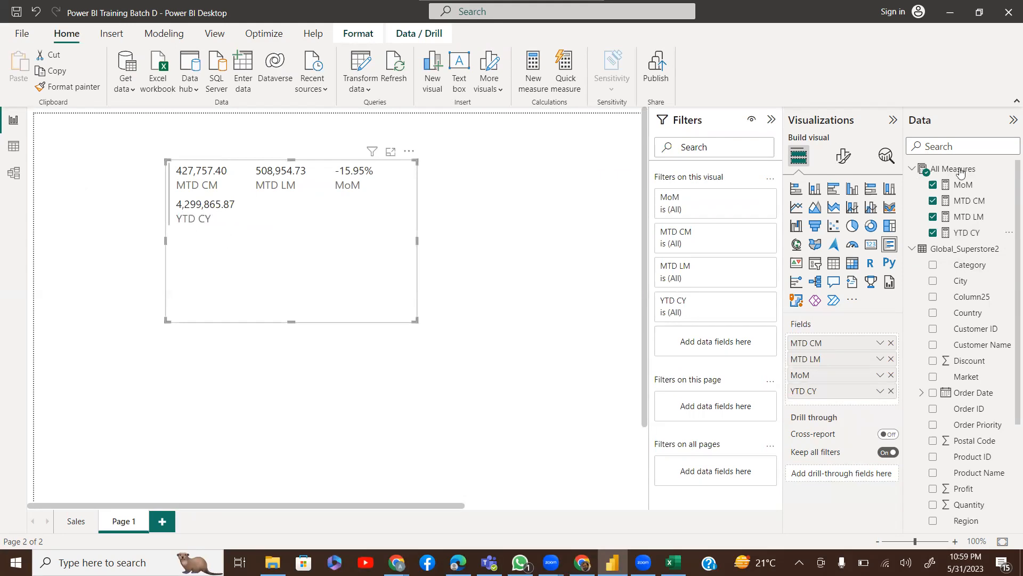
pyautogui.click(970, 217)
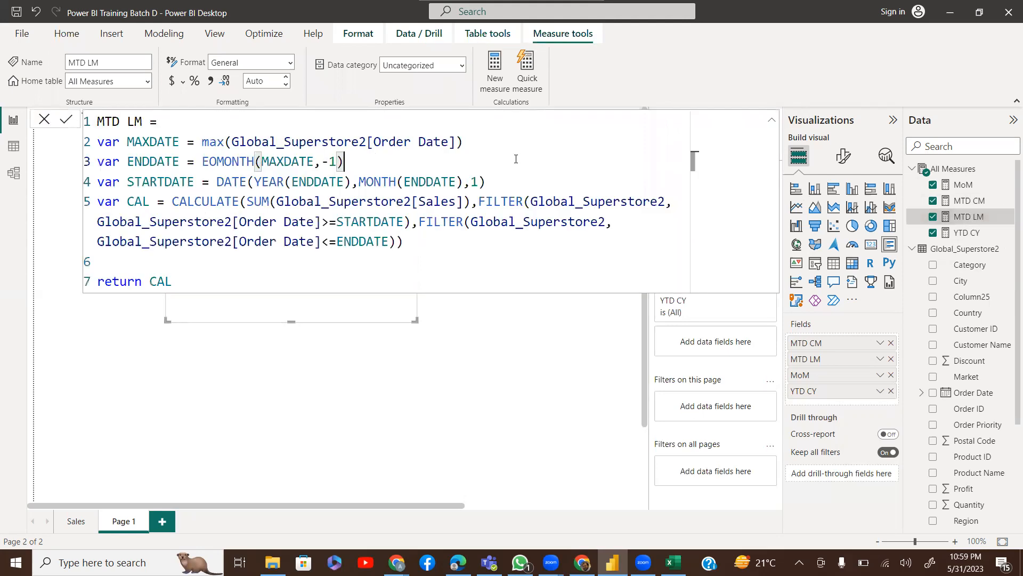
# Copy the MTD LM formula into a new measure and rename it YTD LY
pyautogui.hotkey('ctrl', 'a')
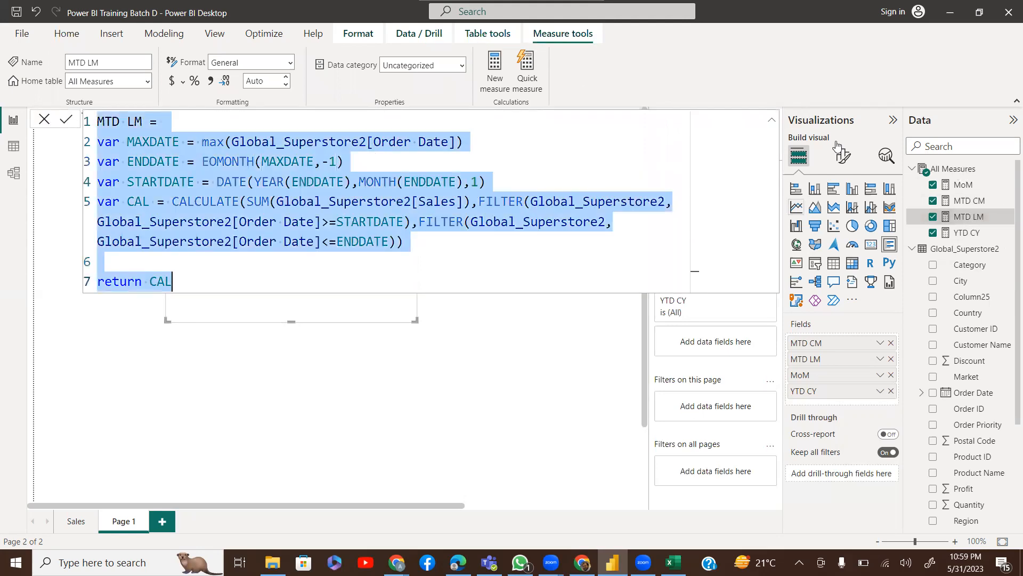
pyautogui.click(277, 80)
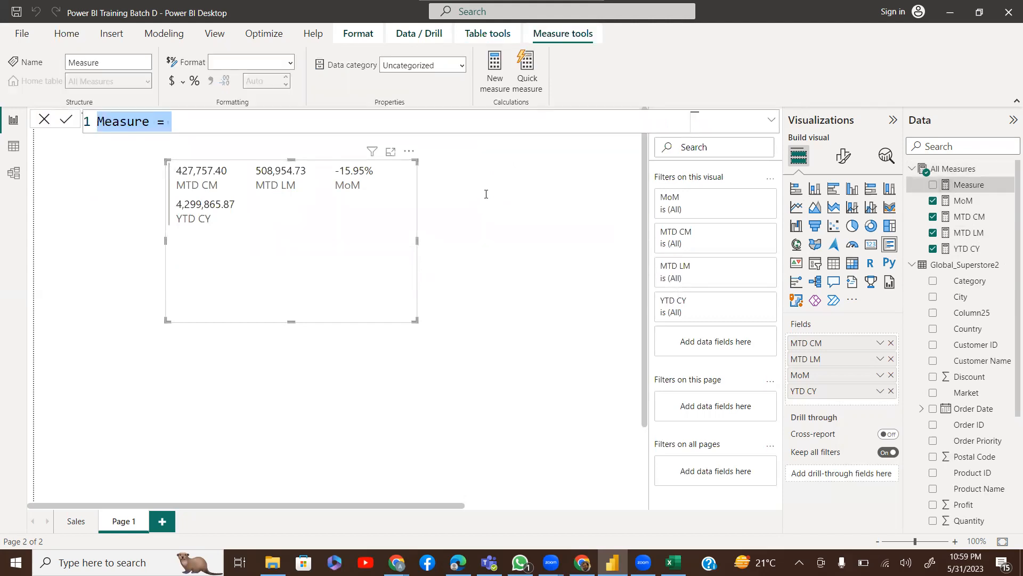
pyautogui.write('MTD LM = var MAXDATE = max(Global_Superstore2[Order Date]) var ENDDATE = EOMONTH(MAXDATE,-1) var STARTDATE = DATE(YEAR(ENDDATE),MONTH(ENDDATE),1) var CAL = CALCULATE(SUM(Global_Superstore2[Sales]),FILTER(Global_Superstore2,Global_Superstore2[Order Date]>=STARTDATE),FILTER(Global_Superstore2,Global_Superstore2[Order Date]<=ENDDATE))  return CAL')
pyautogui.doubleClick(110, 122)
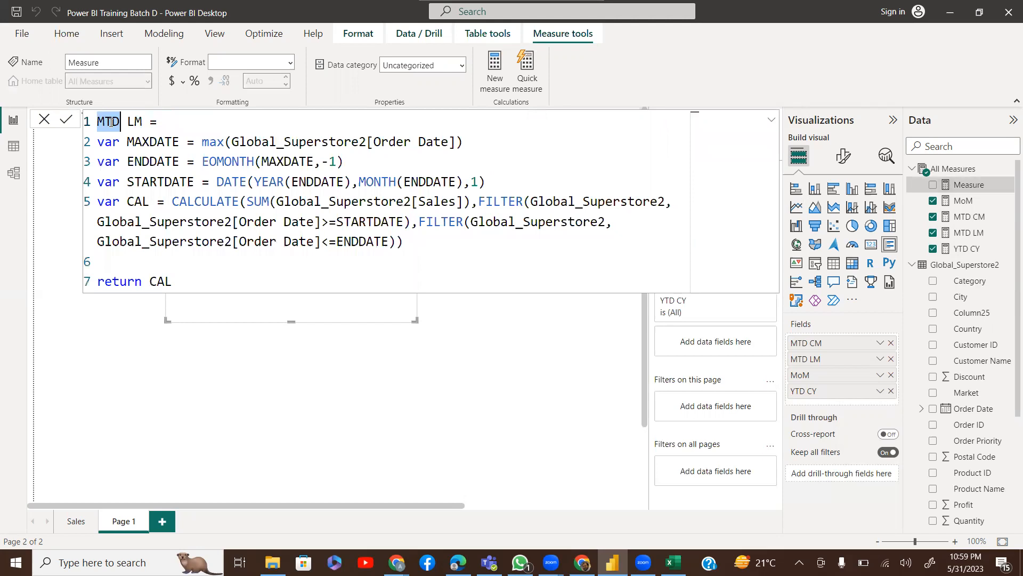
pyautogui.write('Y')
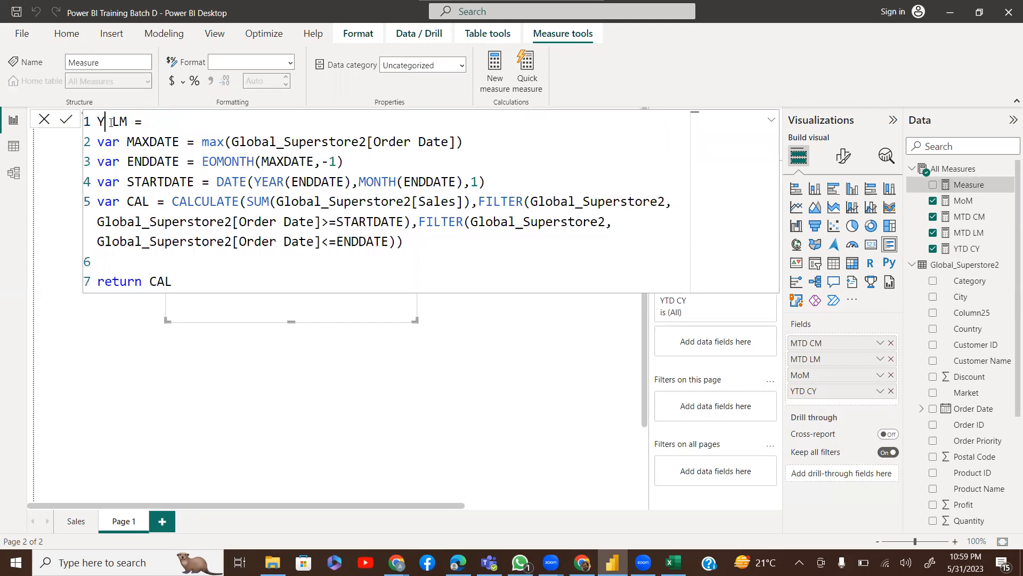
pyautogui.write('TD LY')
# Select EOMONTH(MAXDATE,-1) on the ENDDATE line and start replacing it with DATE(YEAR
pyautogui.press('Right')
pyautogui.press('Right')
pyautogui.press('Down')
pyautogui.press('Right')
pyautogui.press('Right')
pyautogui.press('Right')
pyautogui.press('Right')
pyautogui.press('Right')
pyautogui.press('Right')
pyautogui.press('Right')
pyautogui.press('Right')
pyautogui.press('Right')
pyautogui.press('Right')
pyautogui.press('Right')
pyautogui.press('Right')
pyautogui.press('Right')
pyautogui.press('Right')
pyautogui.press('Right')
pyautogui.press('Right')
pyautogui.press('Right')
pyautogui.press('Right')
pyautogui.press('Right')
pyautogui.press('Right')
pyautogui.press('Right')
pyautogui.press('Right')
pyautogui.press('Right')
pyautogui.press('Right')
pyautogui.press('Right')
pyautogui.press('Right')
pyautogui.press('Right')
pyautogui.press('Right')
pyautogui.press('Right')
pyautogui.press('Right')
pyautogui.press('Right')
pyautogui.press('Right')
pyautogui.press('Right')
pyautogui.press('Down')
pyautogui.press('Left')
pyautogui.press('Left')
pyautogui.press('Left')
pyautogui.press('Left')
pyautogui.press('Left')
pyautogui.press('Left')
pyautogui.press('Left')
pyautogui.press('Left')
pyautogui.press('Left')
pyautogui.press('Left')
pyautogui.press('Left')
pyautogui.press('Left')
pyautogui.press('Left')
pyautogui.press('Left')
pyautogui.press('Left')
pyautogui.press('Left')
pyautogui.press('Left')
pyautogui.press('Left')
pyautogui.press('Left')
pyautogui.press('Left')
pyautogui.press('Left')
pyautogui.press('Left')
pyautogui.press('Left')
pyautogui.press('Right')
pyautogui.press('Right')
pyautogui.press('Right')
pyautogui.press('Right')
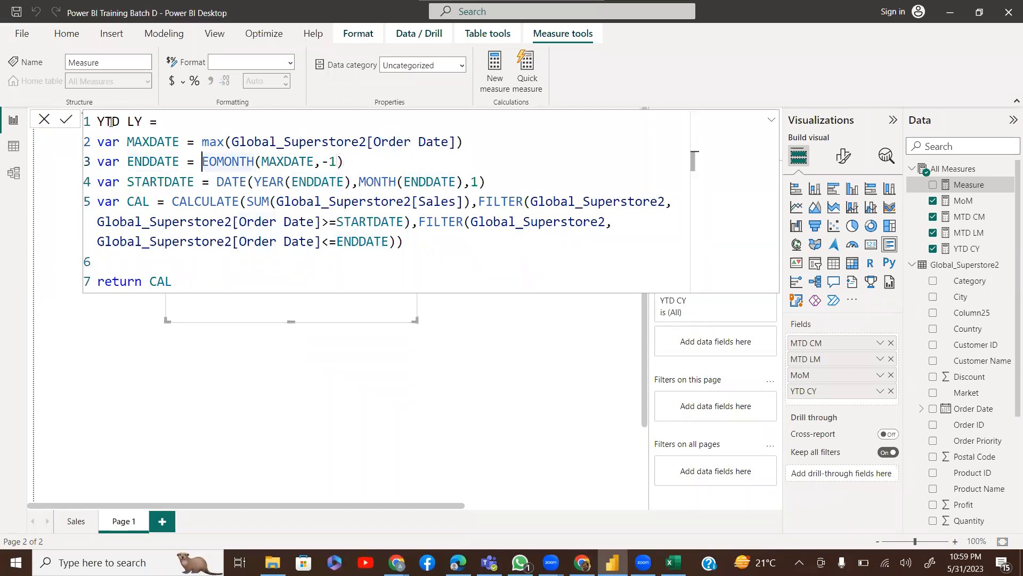
pyautogui.hotkey('shift', 'Right')
pyautogui.hotkey('shift', 'Right')
pyautogui.hotkey('shift', 'Right')
pyautogui.hotkey('shift', 'Right')
pyautogui.hotkey('shift', 'Right')
pyautogui.hotkey('shift', 'Right')
pyautogui.hotkey('shift', 'Right')
pyautogui.hotkey('shift', 'Right')
pyautogui.press('Up')
pyautogui.press('Down')
pyautogui.hotkey('shift', 'Right')
pyautogui.hotkey('shift', 'Right')
pyautogui.hotkey('shift', 'Right')
pyautogui.hotkey('shift', 'Right')
pyautogui.hotkey('shift', 'Right')
pyautogui.hotkey('shift', 'Right')
pyautogui.hotkey('shift', 'Right')
pyautogui.hotkey('shift', 'Right')
pyautogui.hotkey('shift', 'Right')
pyautogui.hotkey('shift', 'Right')
pyautogui.hotkey('shift', 'Right')
pyautogui.hotkey('shift', 'Right')
pyautogui.hotkey('shift', 'Right')
pyautogui.hotkey('shift', 'Right')
pyautogui.hotkey('shift', 'Right')
pyautogui.hotkey('shift', 'Right')
pyautogui.hotkey('shift', 'Right')
pyautogui.hotkey('shift', 'Right')
pyautogui.hotkey('shift', 'Right')
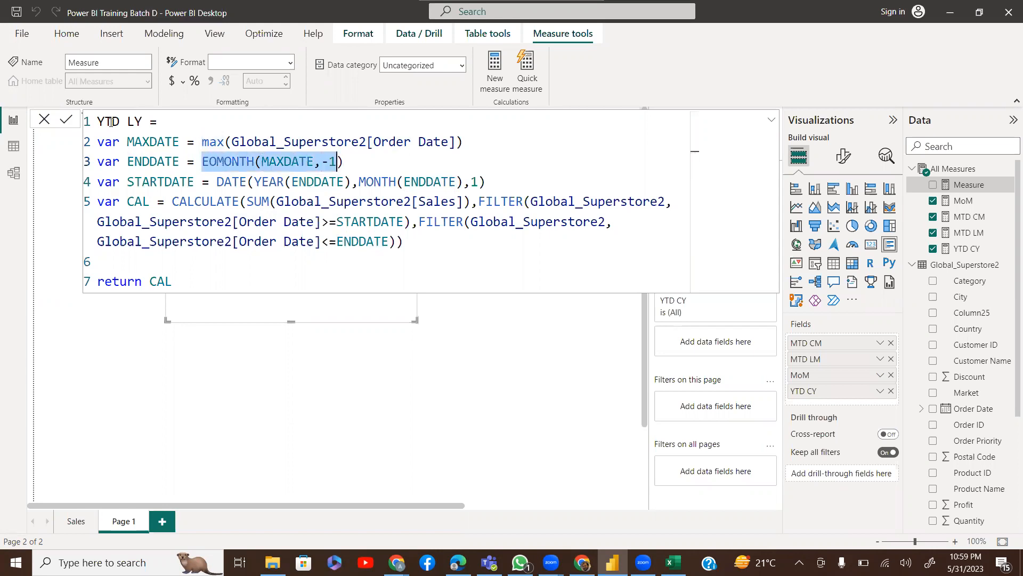
pyautogui.write('DATE(')
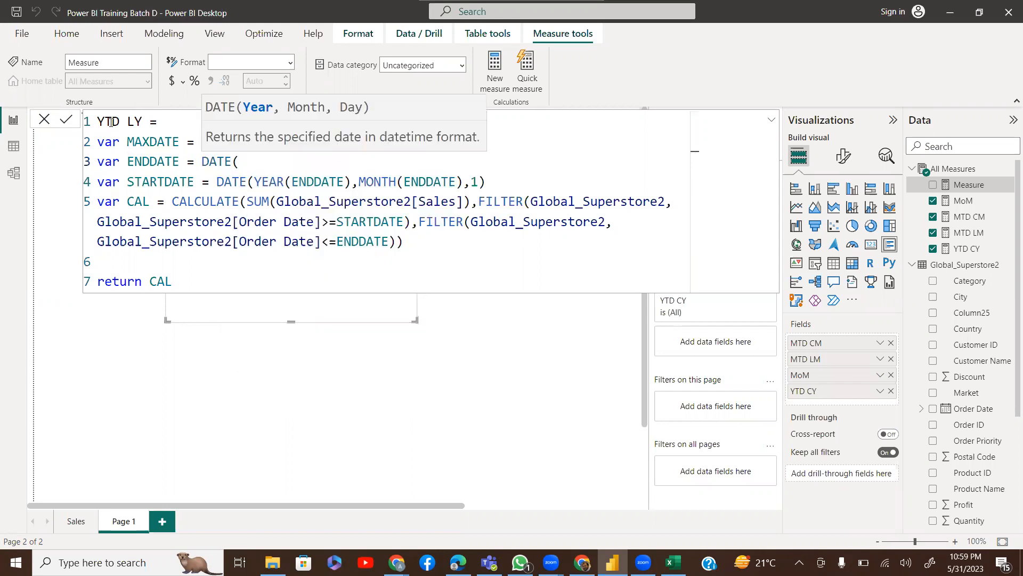
pyautogui.write('yea')
# Set ENDDATE to DATE(YEAR(MAXDATE)-1,MONTH(MAXDATE),DAY(MAXDATE))
pyautogui.press('Tab')
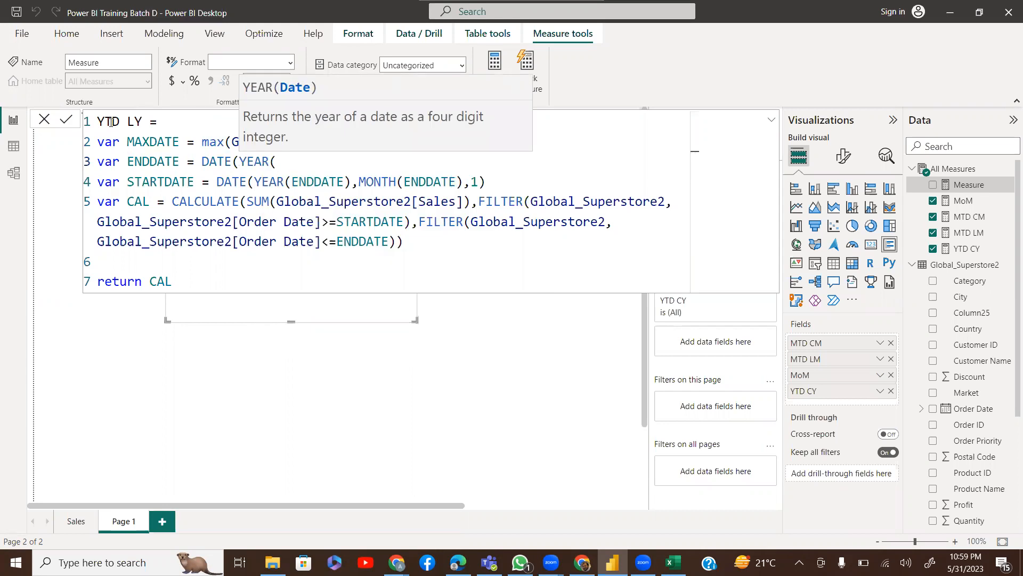
pyautogui.write('max')
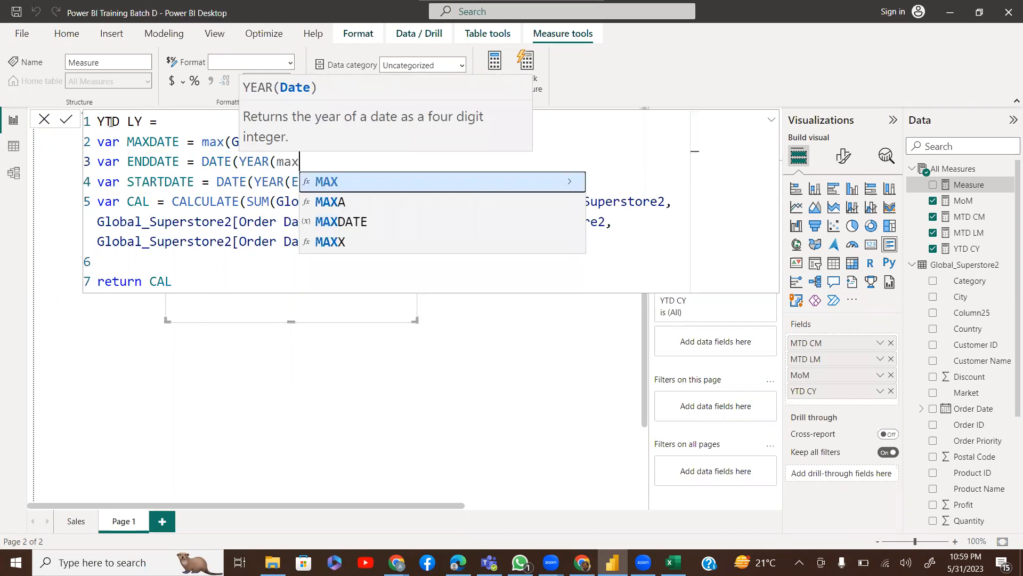
pyautogui.press('Down')
pyautogui.press('Down')
pyautogui.press('Tab')
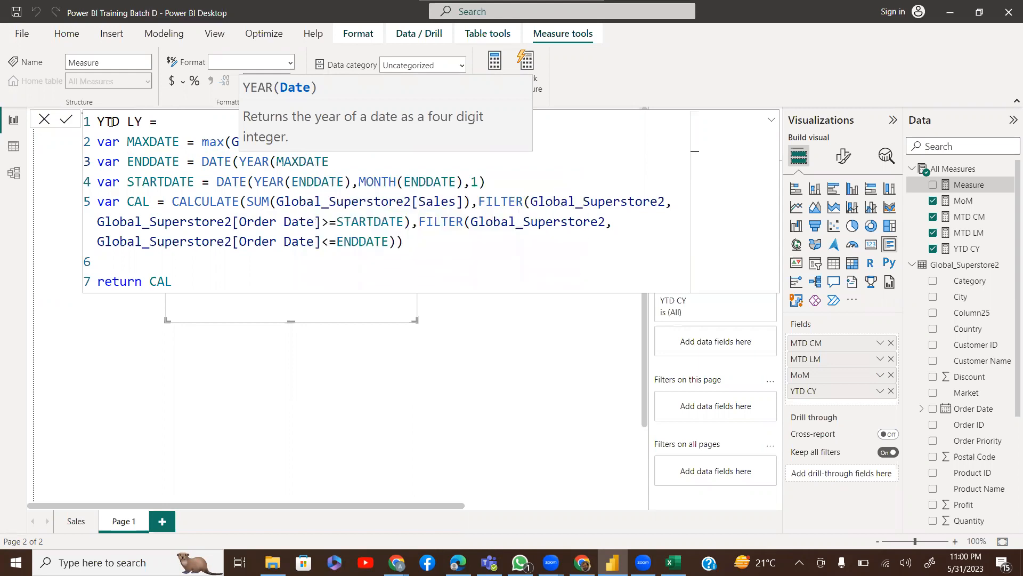
pyautogui.write('),mo')
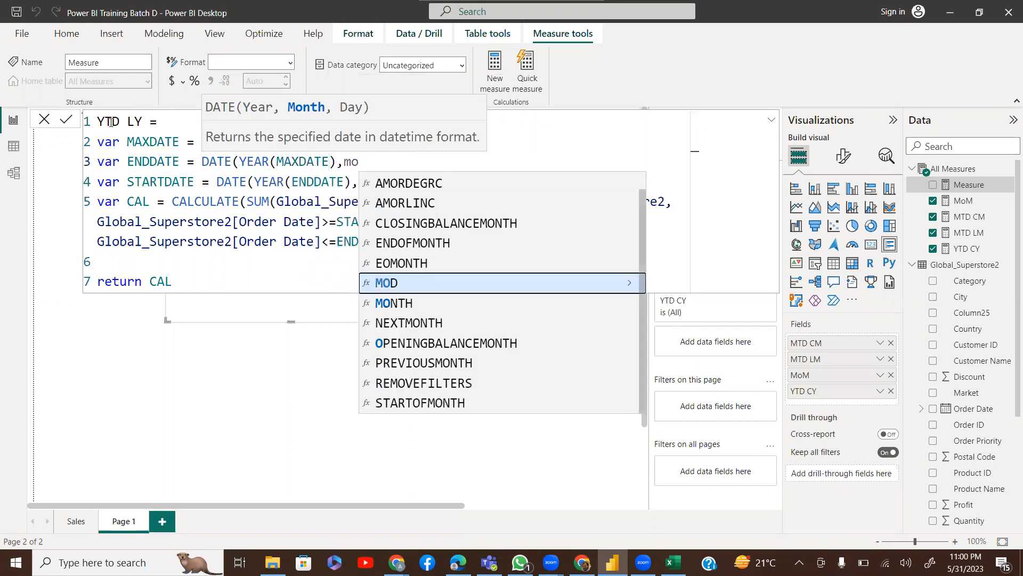
pyautogui.press('Down')
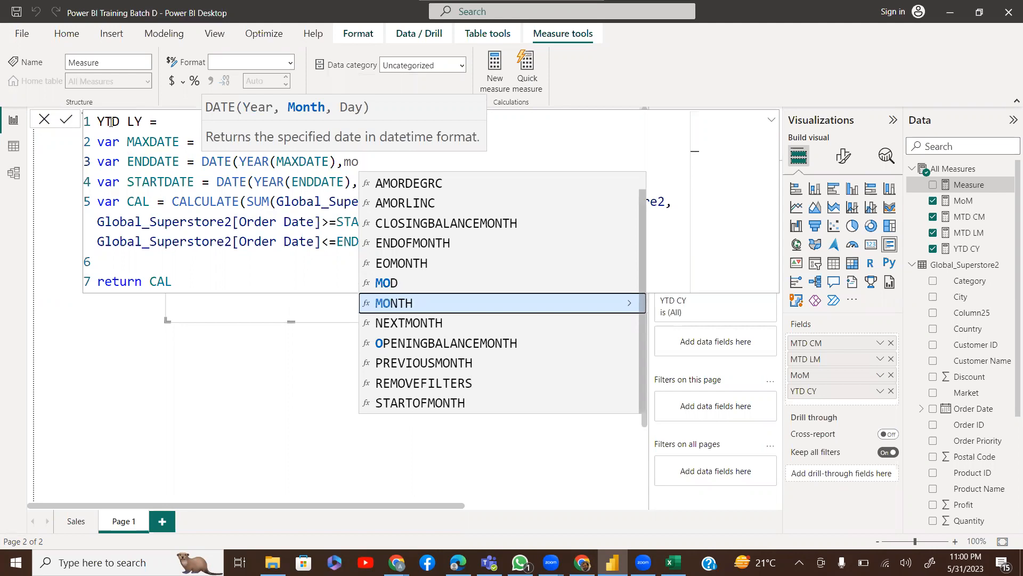
pyautogui.press('BackSpace')
pyautogui.press('BackSpace')
pyautogui.press('BackSpace')
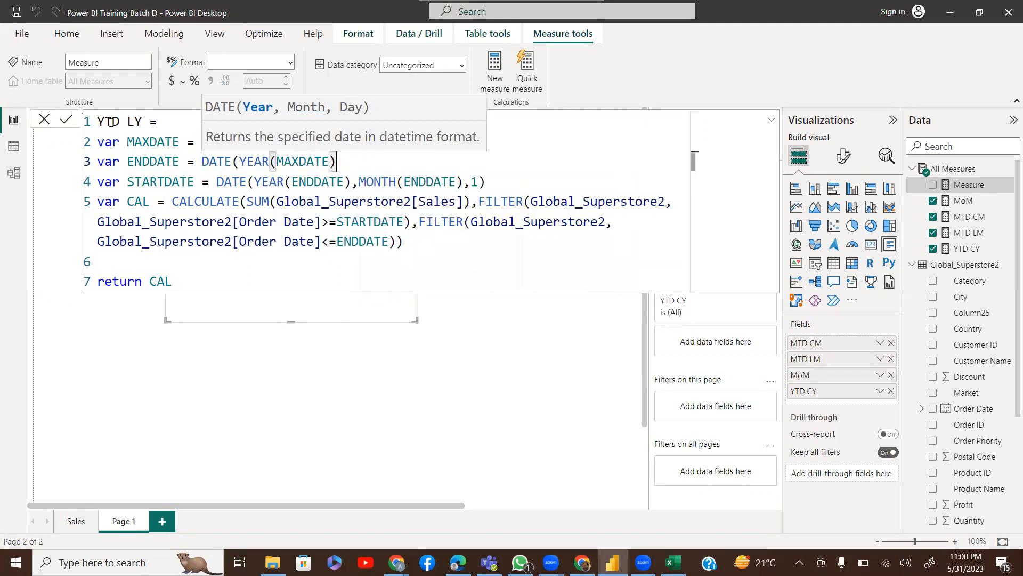
pyautogui.write('-1,')
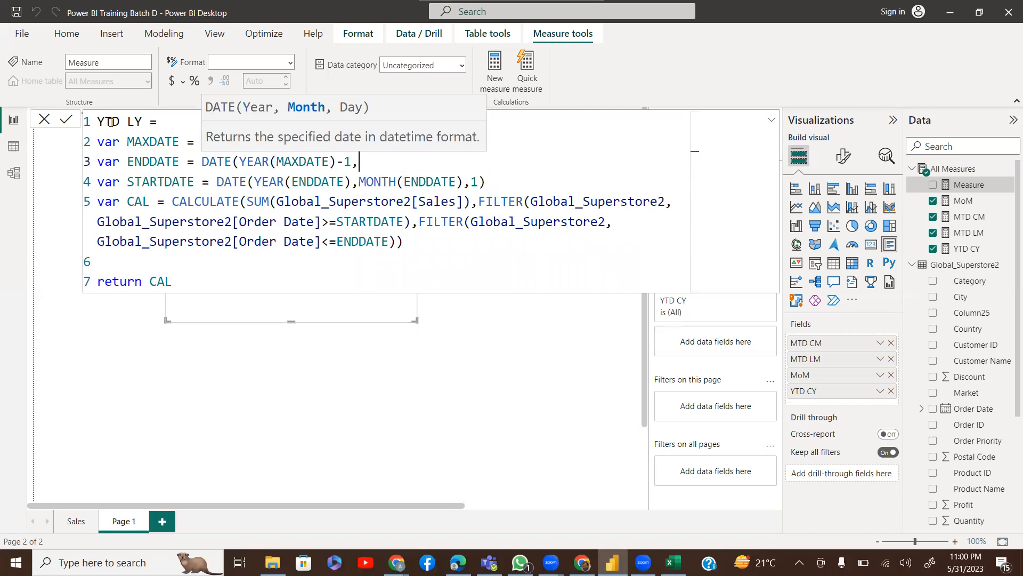
pyautogui.write('month')
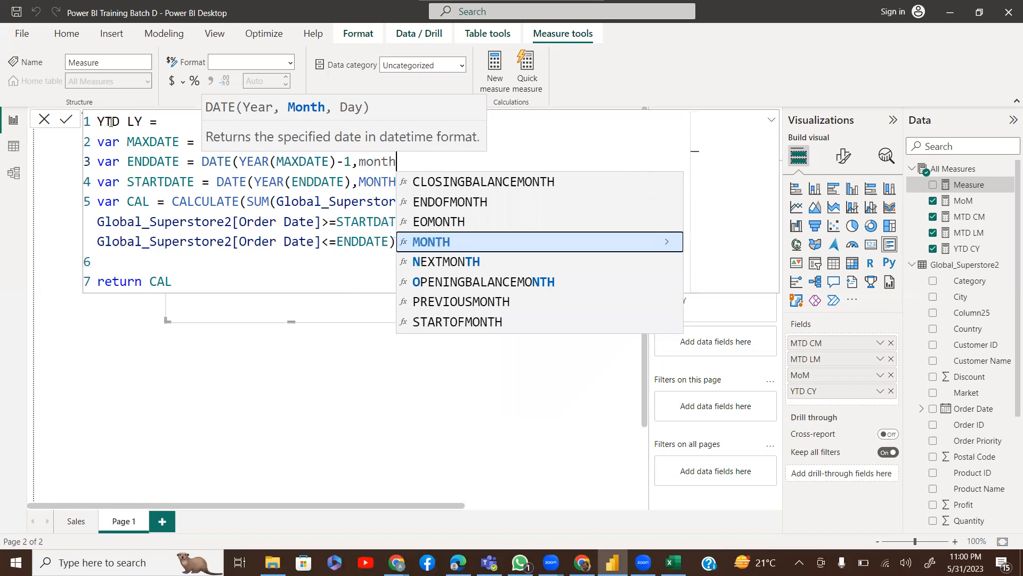
pyautogui.write('(max')
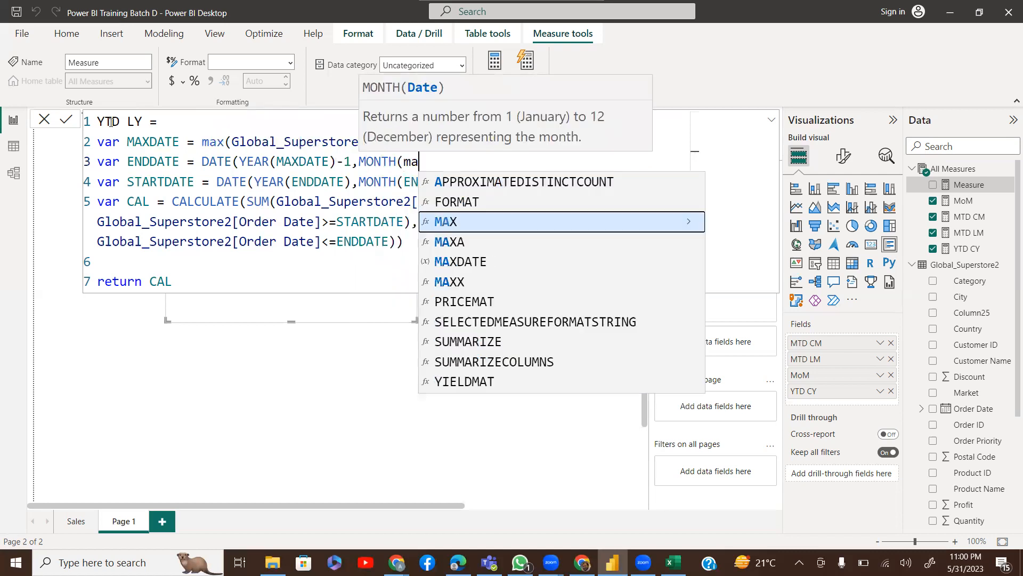
pyautogui.press('Down')
pyautogui.press('Down')
pyautogui.press('Tab')
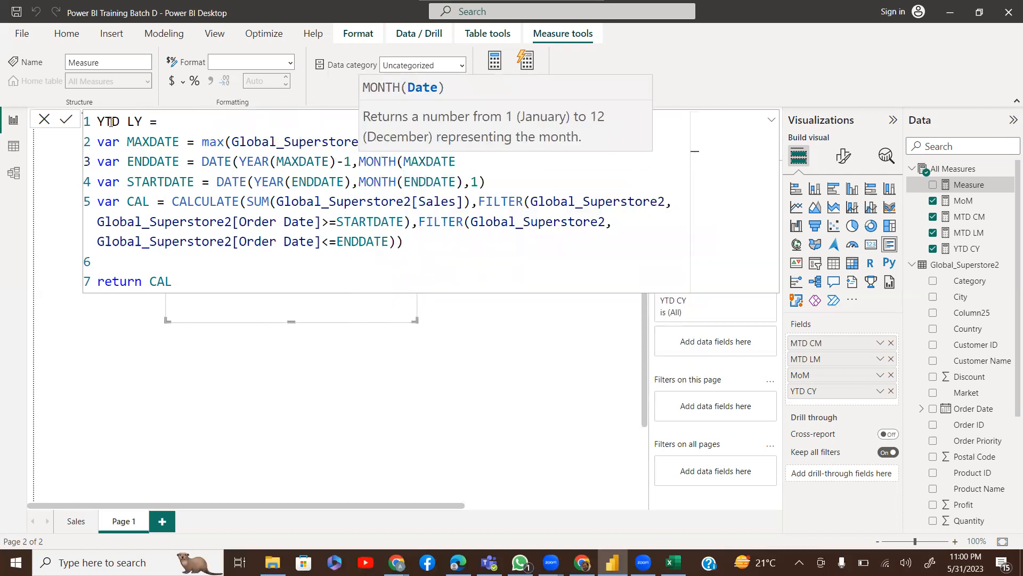
pyautogui.write('),day')
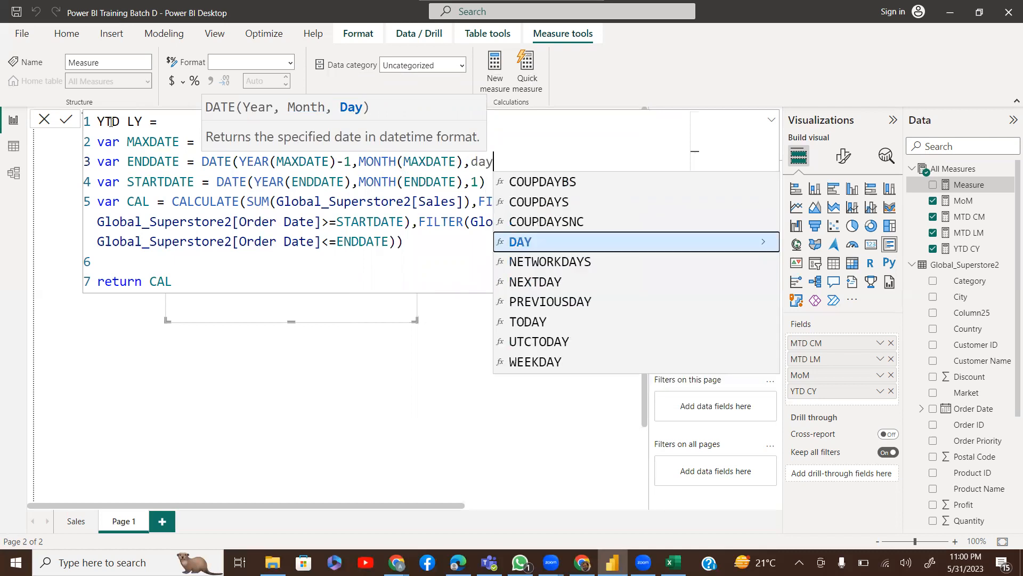
pyautogui.write('(max')
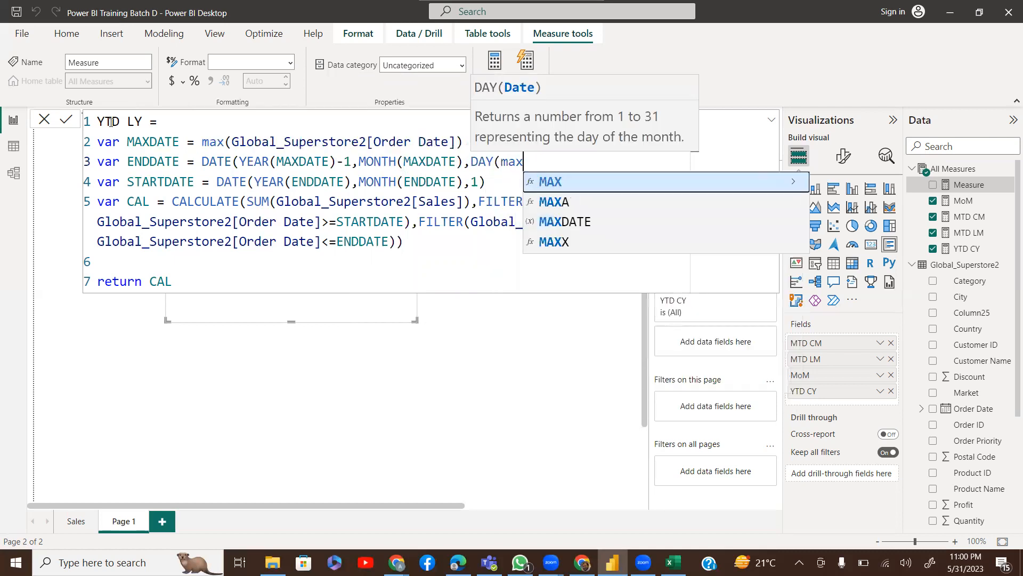
pyautogui.write(')')
pyautogui.press('BackSpace')
pyautogui.press('Tab')
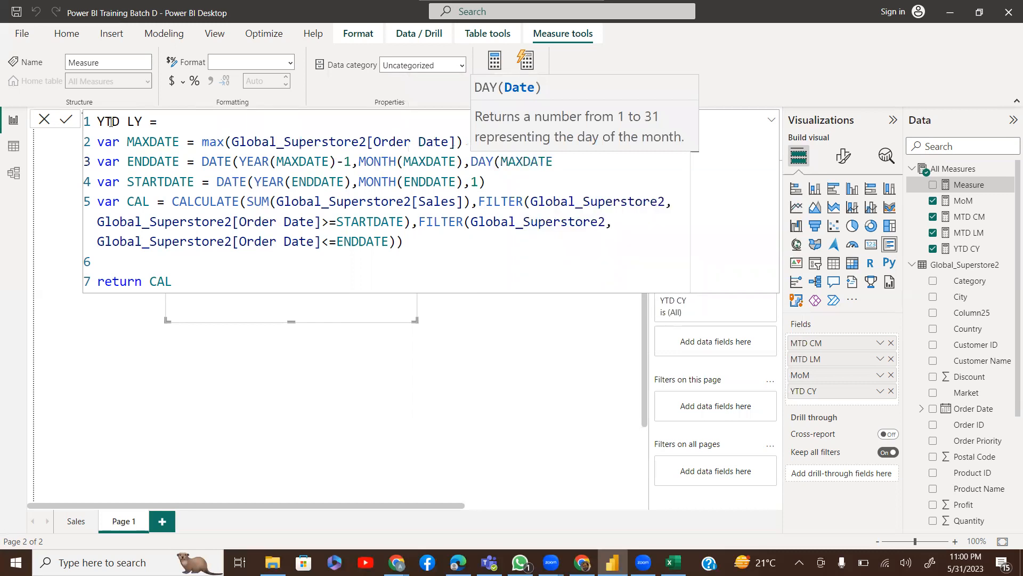
pyautogui.write('))')
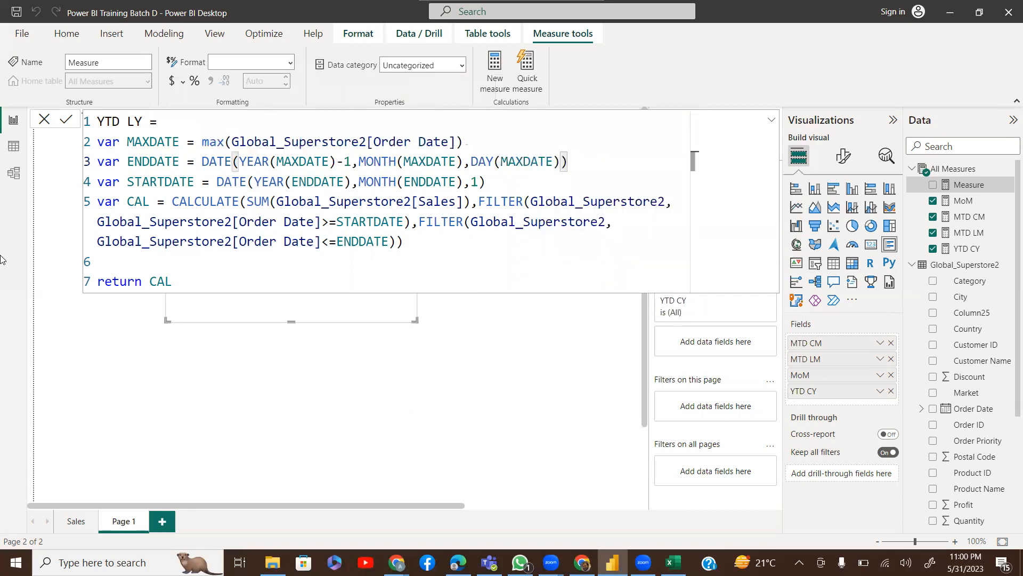
# Change the return value from CAL to ENDDATE and commit YTD LY
pyautogui.doubleClick(169, 280)
pyautogui.write('END')
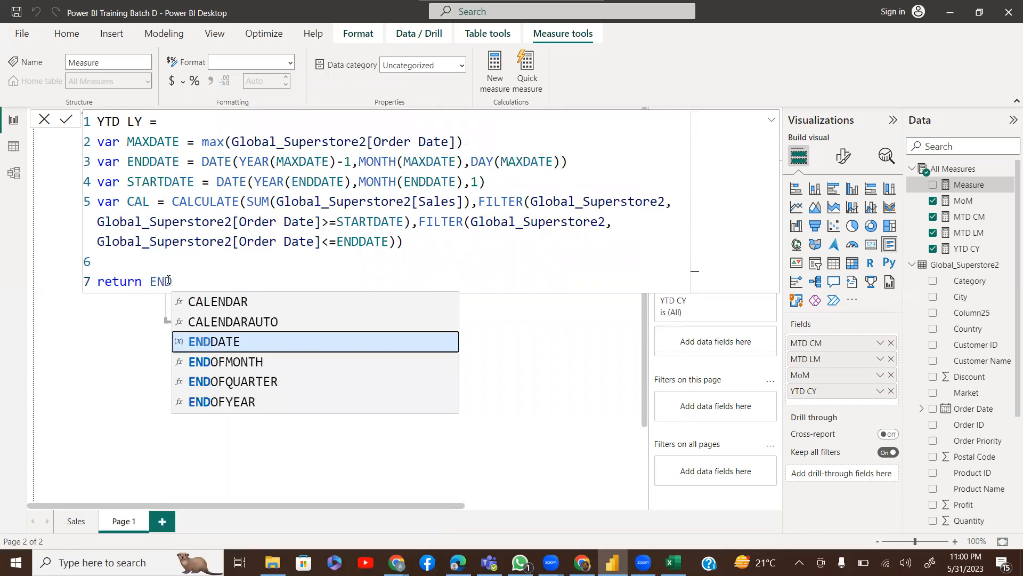
pyautogui.press('Tab')
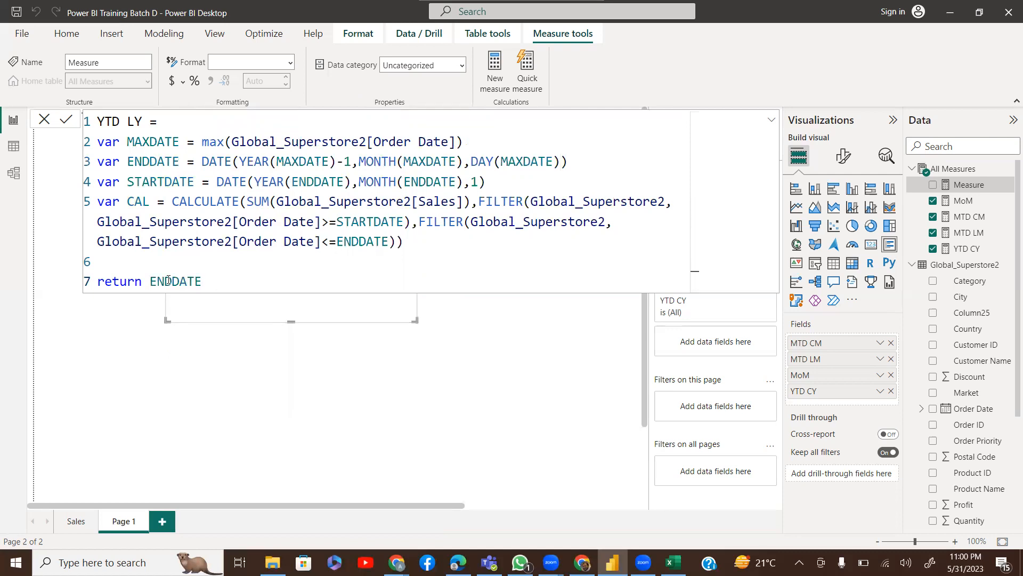
pyautogui.press('Return')
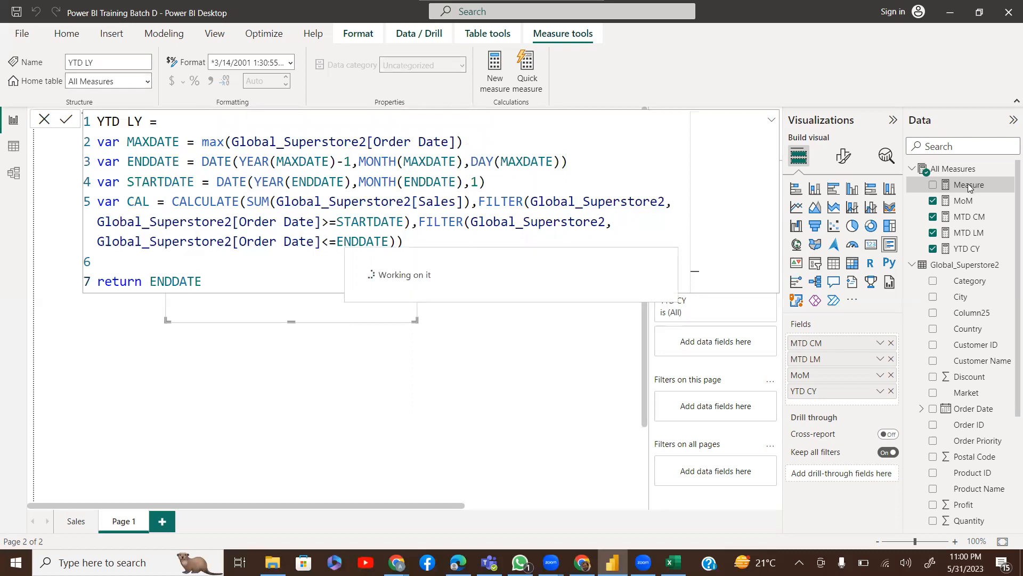
# Add YTD LY to the multi-row card and return STARTDATE, showing 12/1/2021
pyautogui.moveTo(960, 249); pyautogui.dragTo(842, 407)
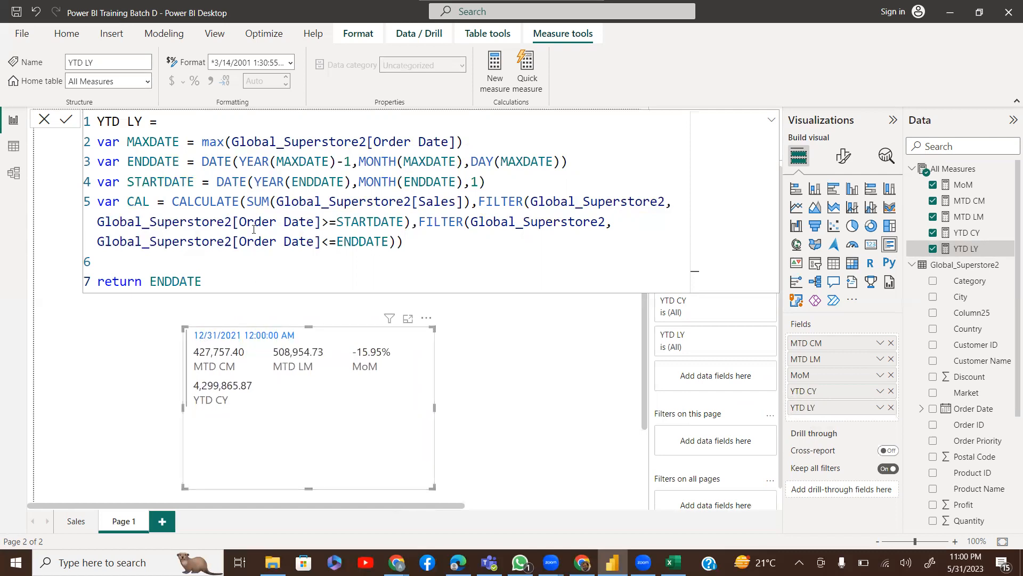
pyautogui.doubleClick(176, 284)
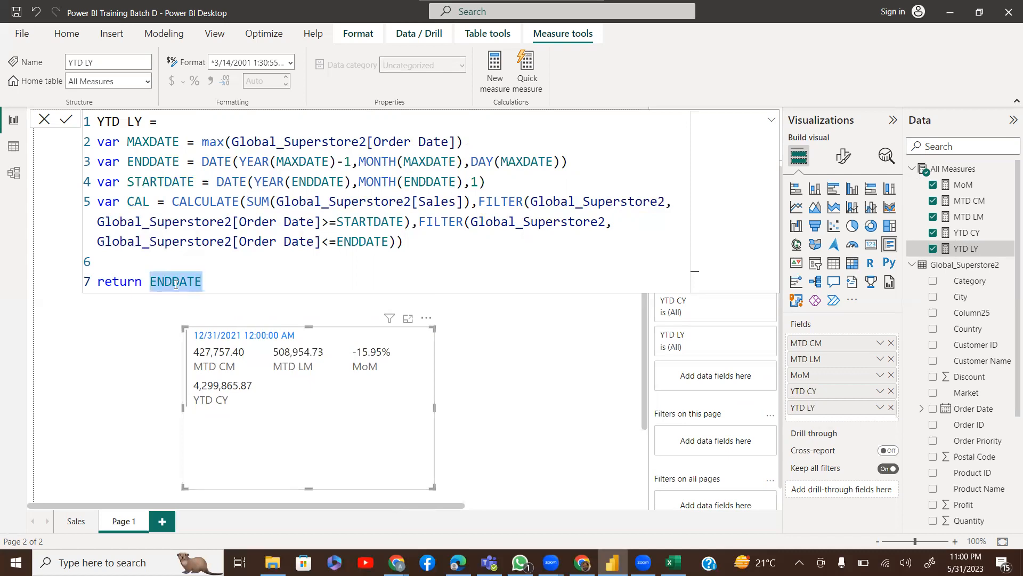
pyautogui.write('SAT')
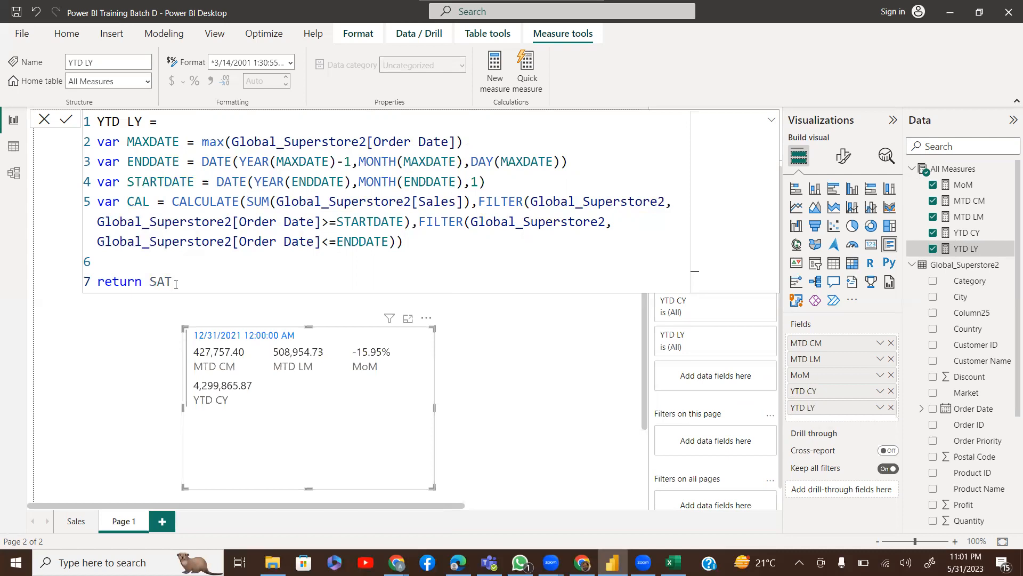
pyautogui.press('BackSpace')
pyautogui.press('BackSpace')
pyautogui.write('TAR')
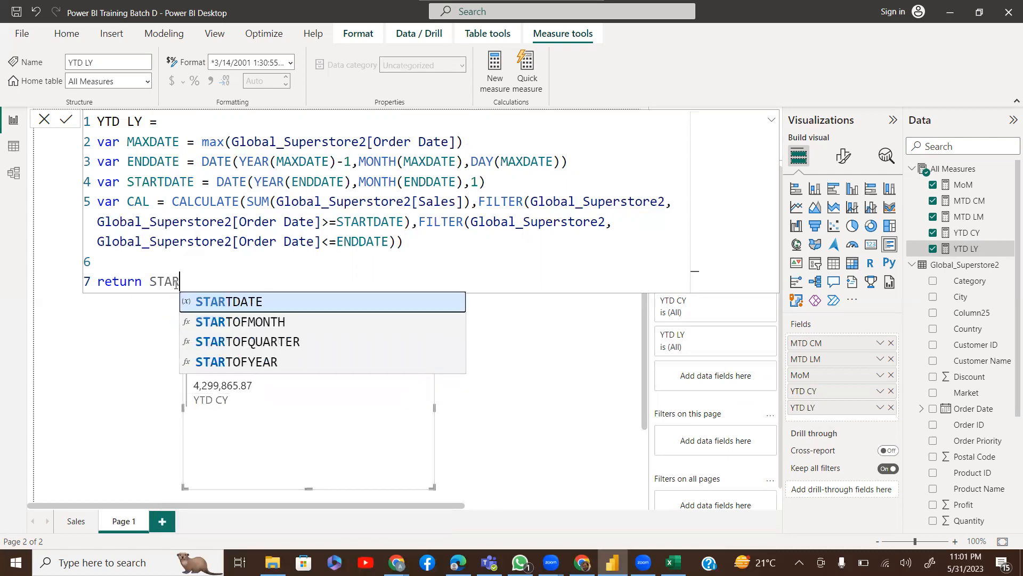
pyautogui.press('Tab')
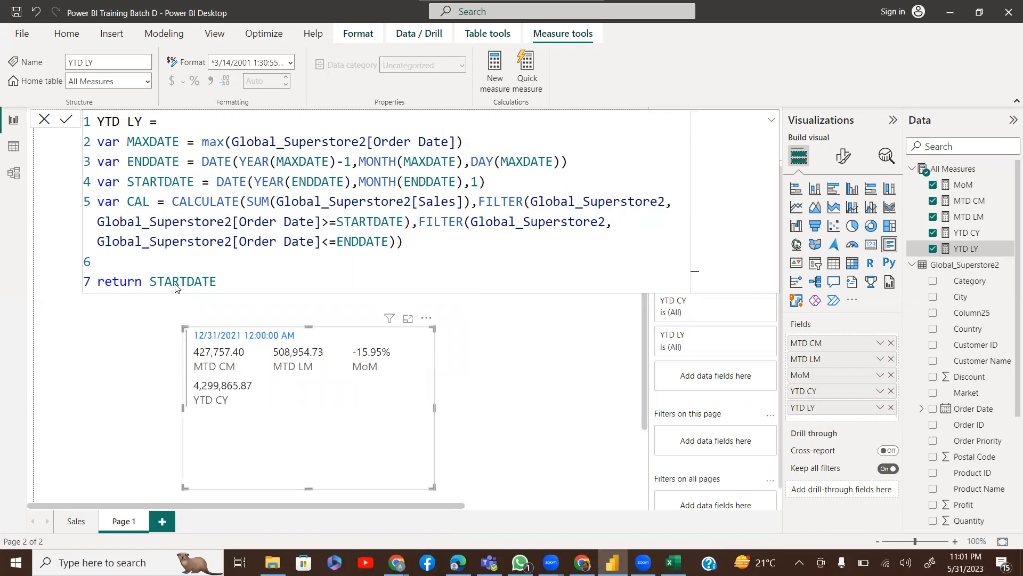
pyautogui.press('Return')
# Replace MONTH(ENDDATE) with 1 so STARTDATE falls on 1 January
pyautogui.moveTo(359, 182); pyautogui.dragTo(465, 176)
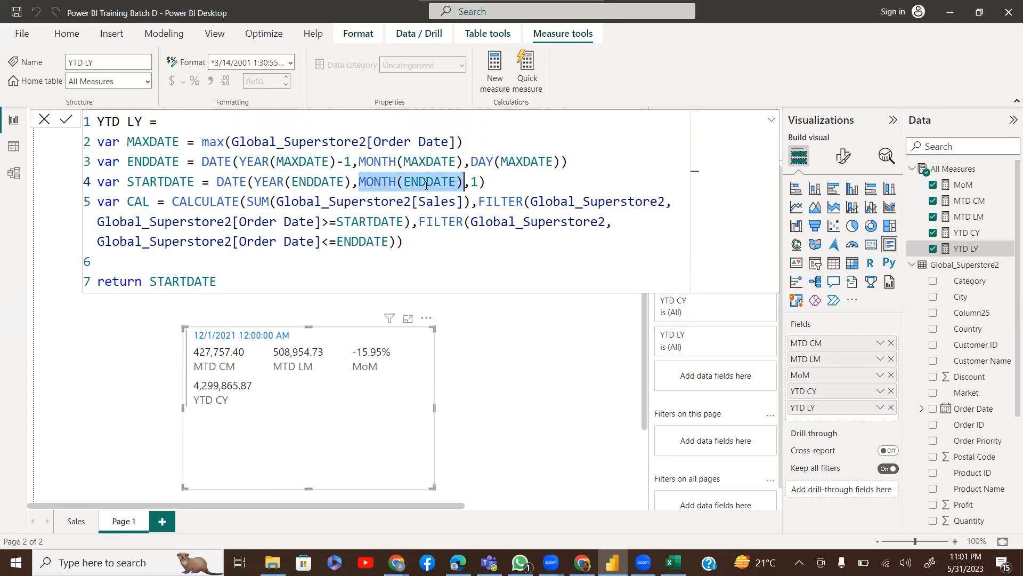
pyautogui.write('1')
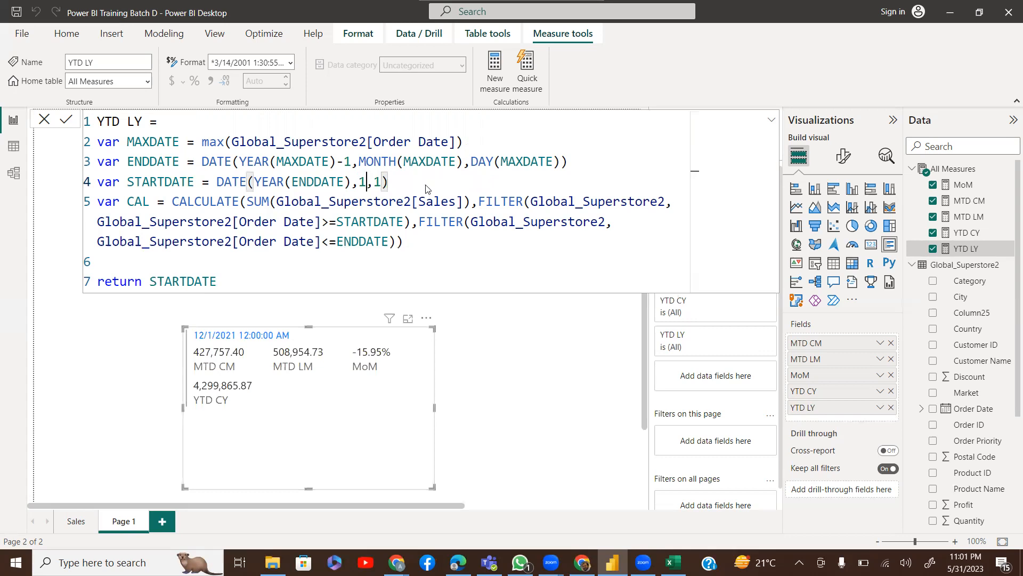
pyautogui.press('Return')
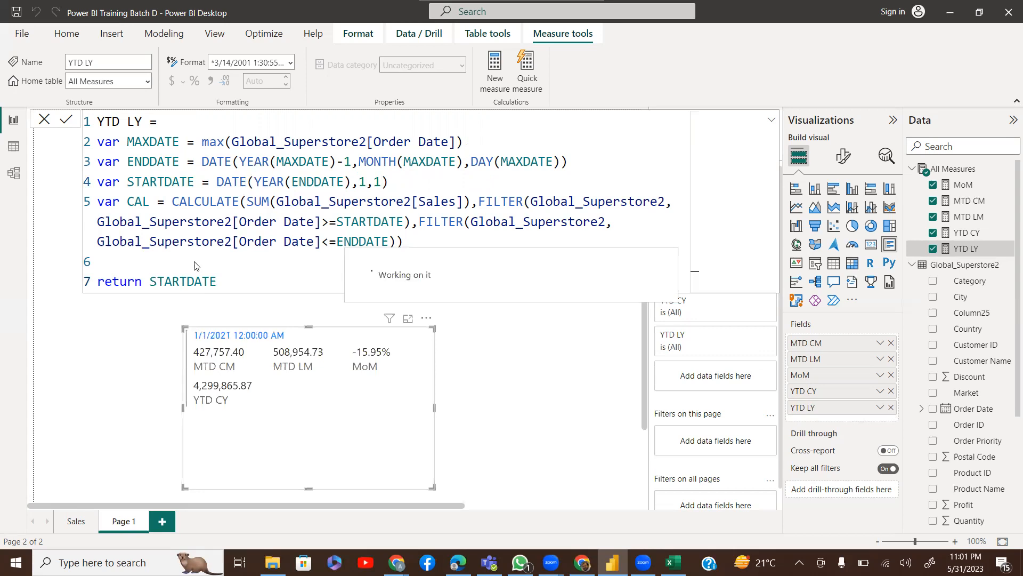
# Return CAL again so the card shows YTD LY as 3,405,746.45
pyautogui.click(172, 280)
pyautogui.doubleClick(173, 280)
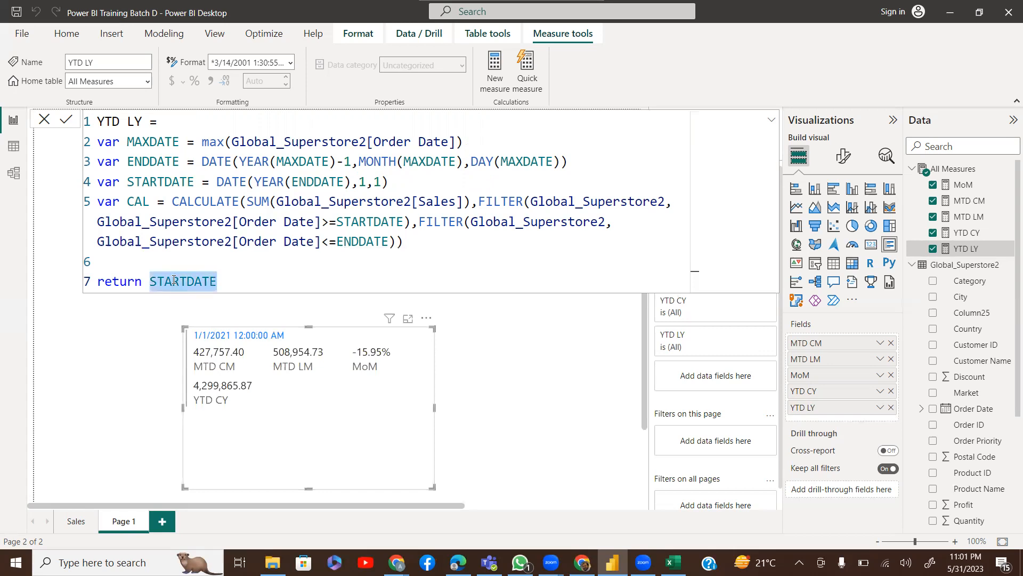
pyautogui.write('CAL')
pyautogui.press('Escape')
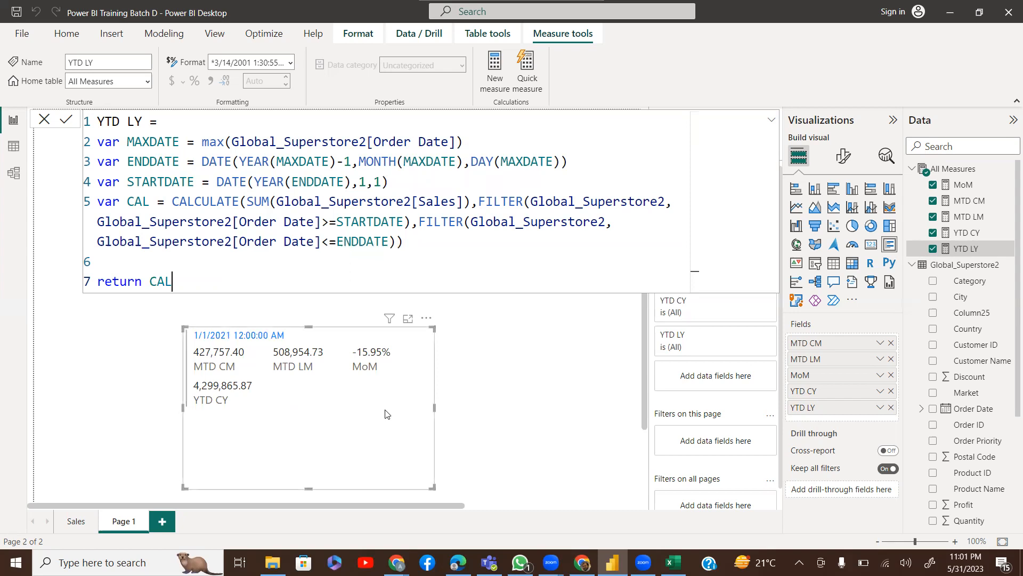
pyautogui.press('Return')
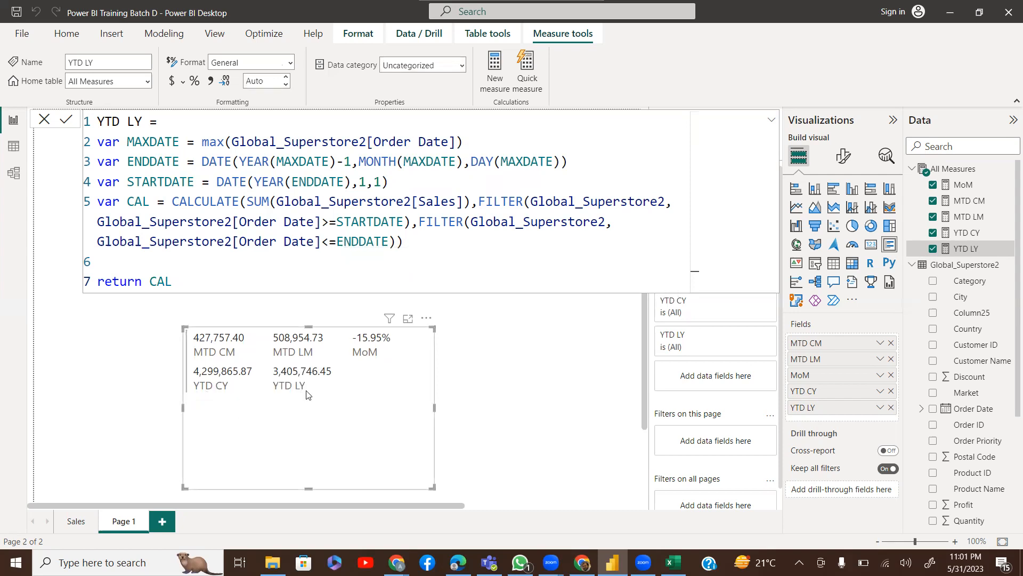
pyautogui.click(950, 171)
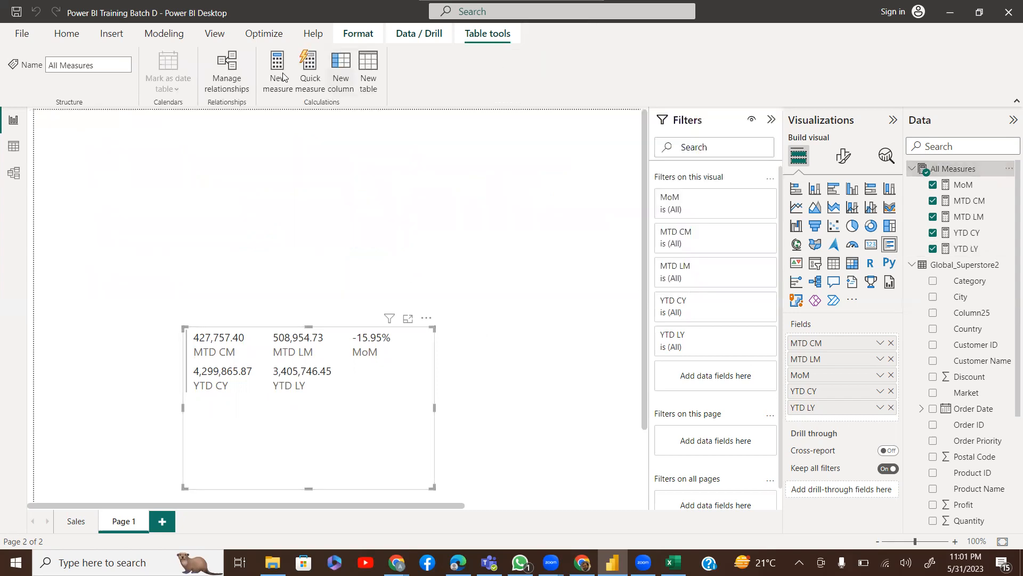
# Create a new measure YoY = [YTD CY]/[YTD LY]-1
pyautogui.click(283, 77)
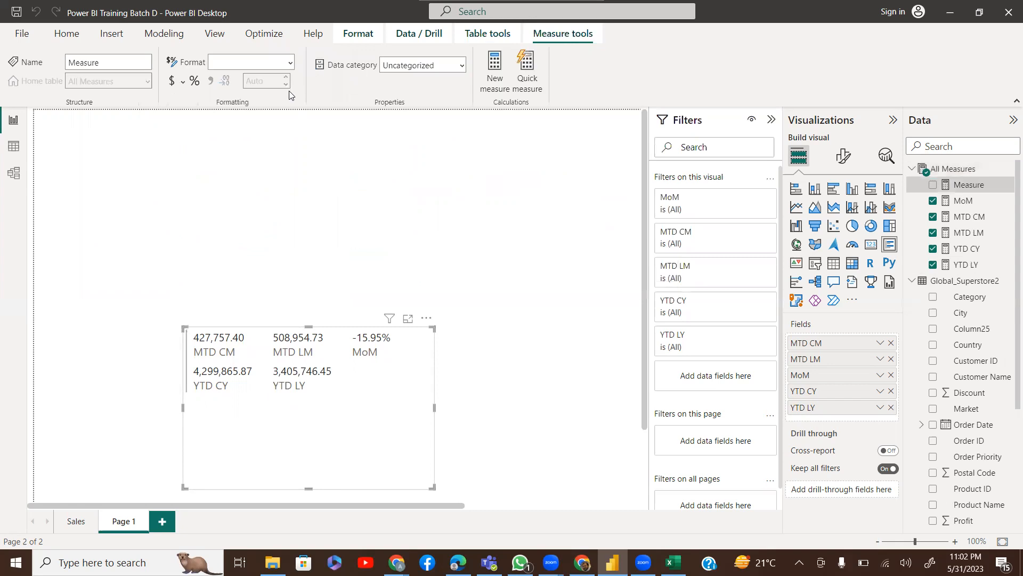
pyautogui.write('YoY =')
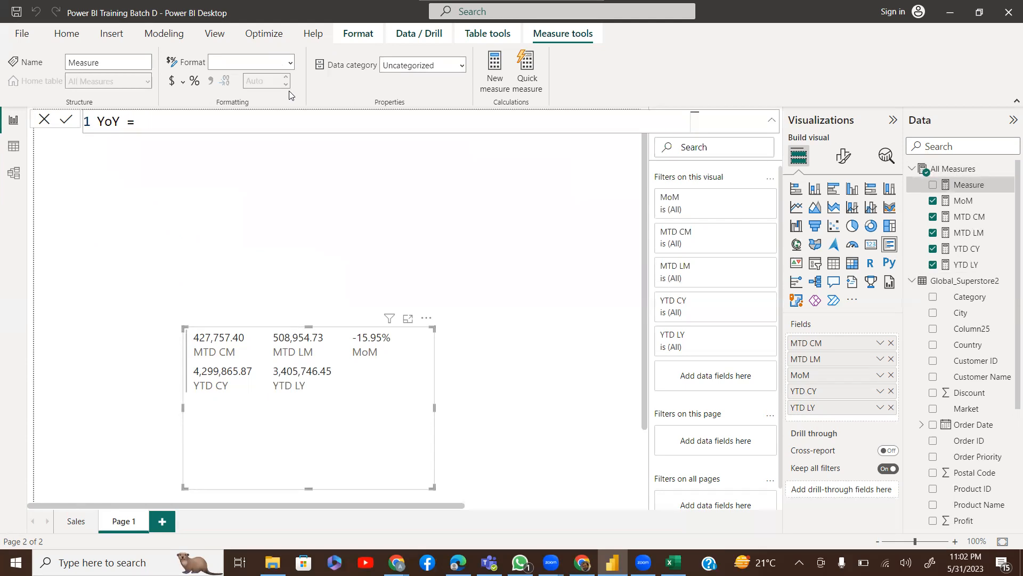
pyautogui.write('YTD')
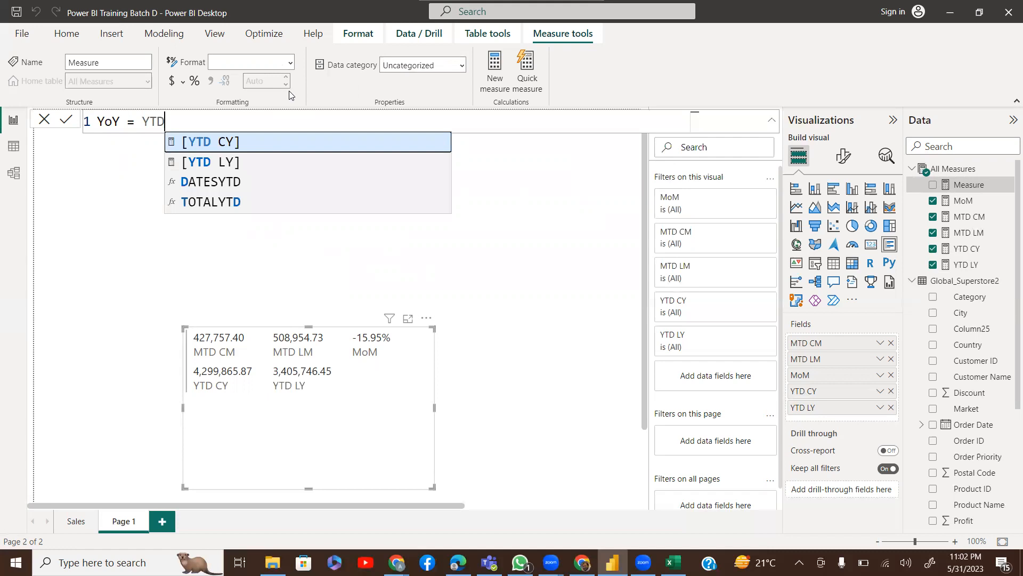
pyautogui.press('Tab')
pyautogui.write('/YTD')
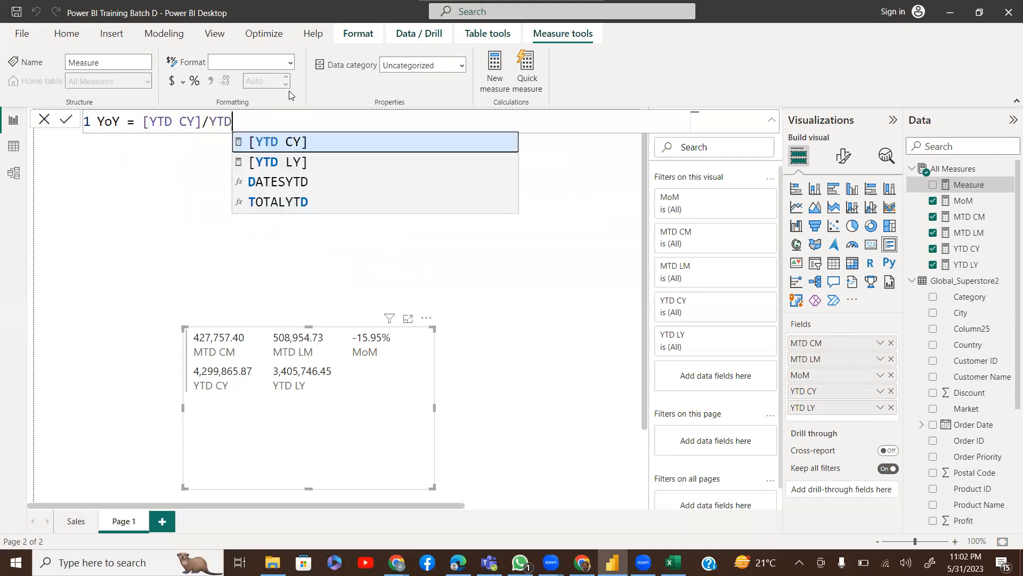
pyautogui.press('Down')
pyautogui.press('Tab')
pyautogui.write('-1')
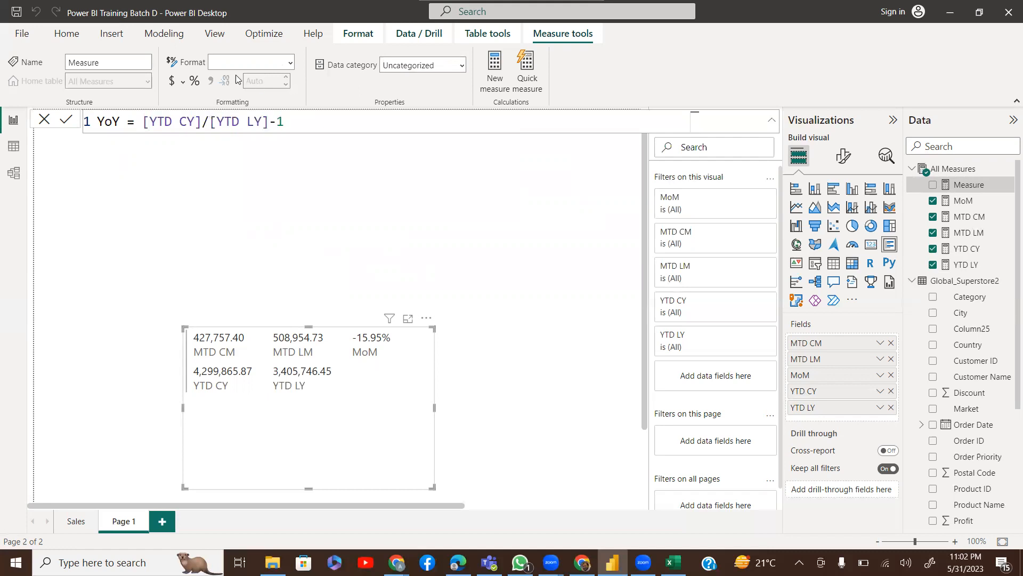
pyautogui.press('Return')
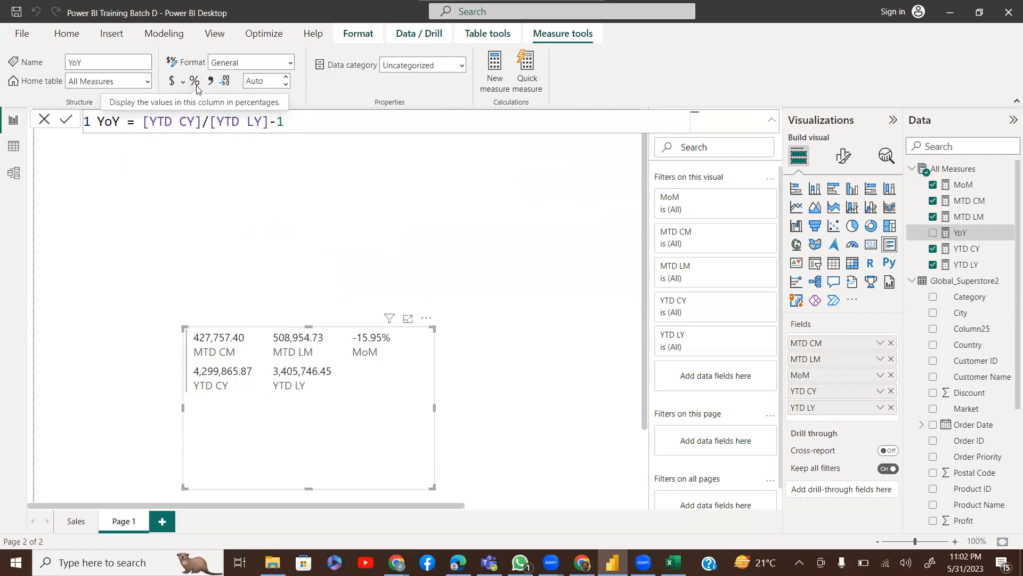
# Format YoY as a percentage and add it to the multi-row card, showing 26.25%
pyautogui.click(196, 87)
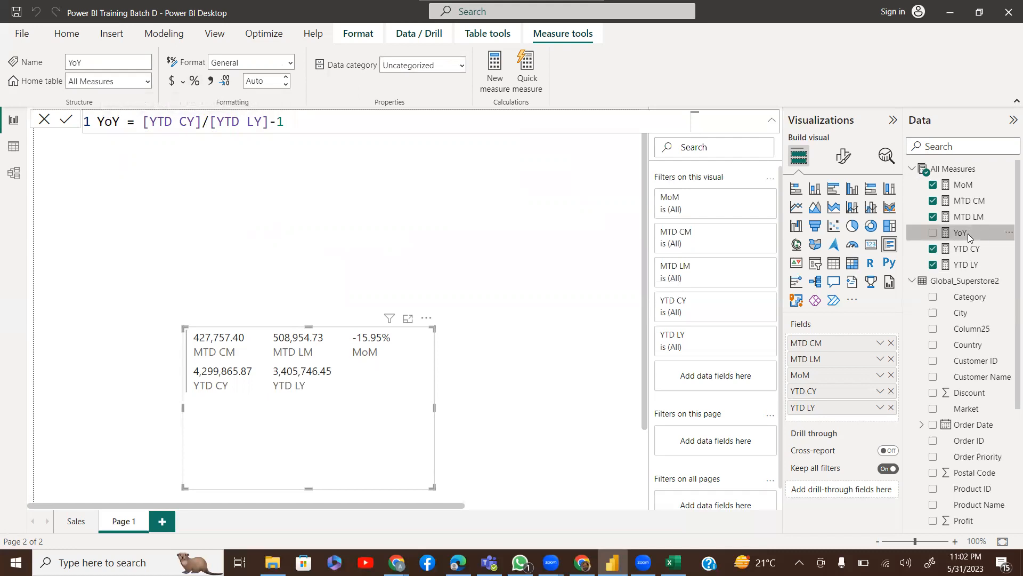
pyautogui.click(195, 81)
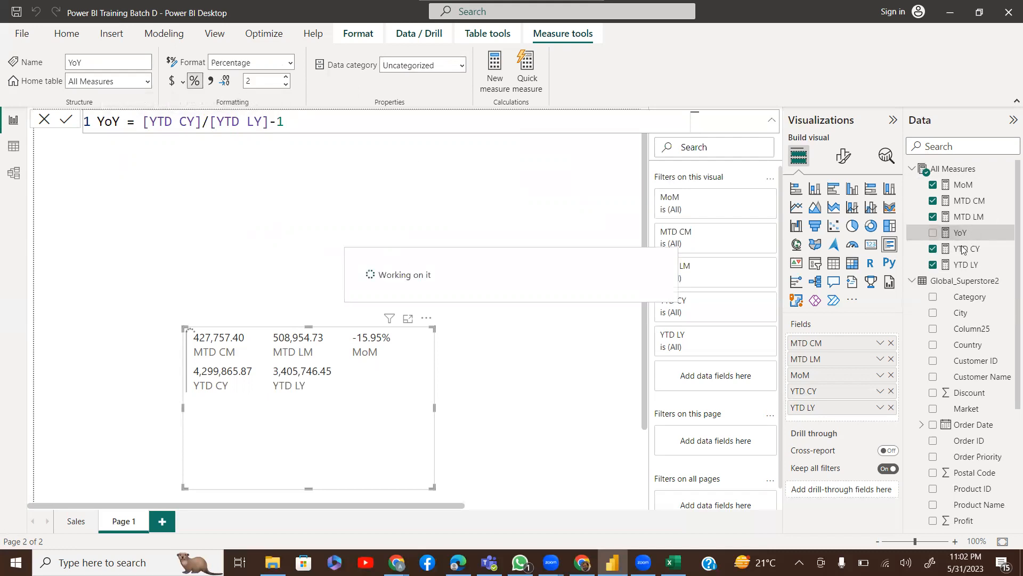
pyautogui.moveTo(962, 237); pyautogui.dragTo(841, 413)
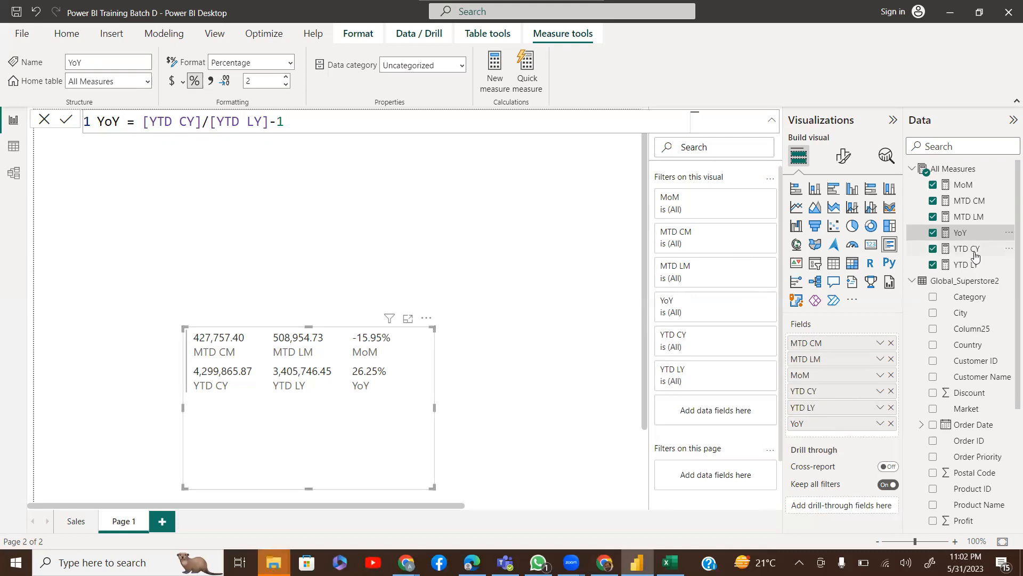
# Copy the full formulas of the YTD CY and YTD LY measures
pyautogui.click(415, 143)
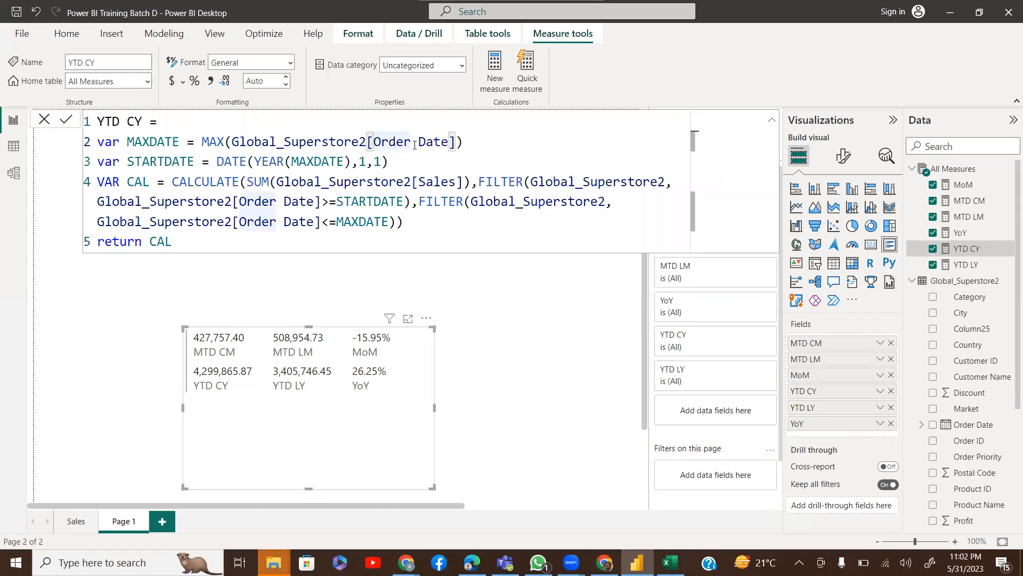
pyautogui.hotkey('ctrl', 'a')
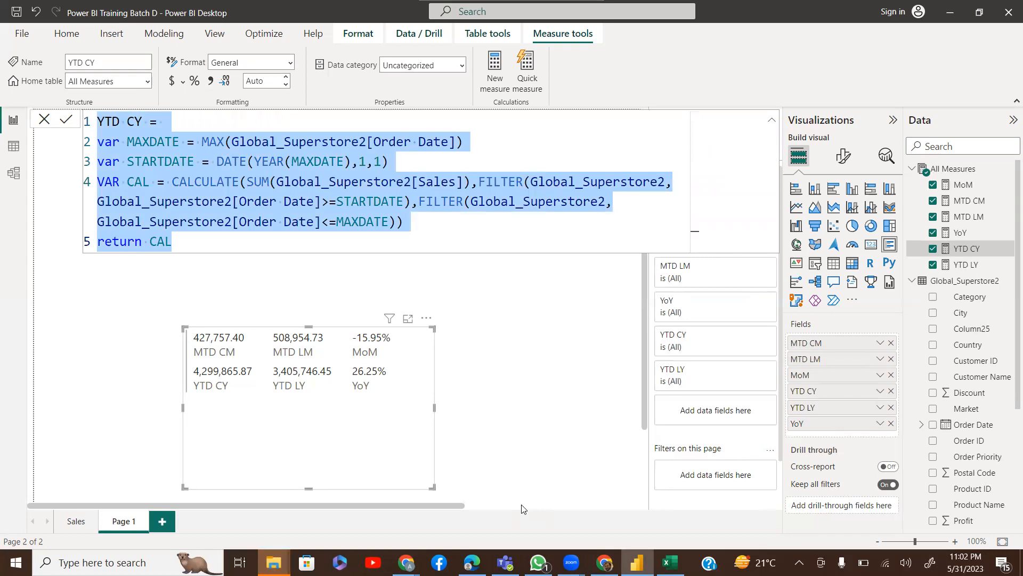
pyautogui.hotkey('ctrl', 'c')
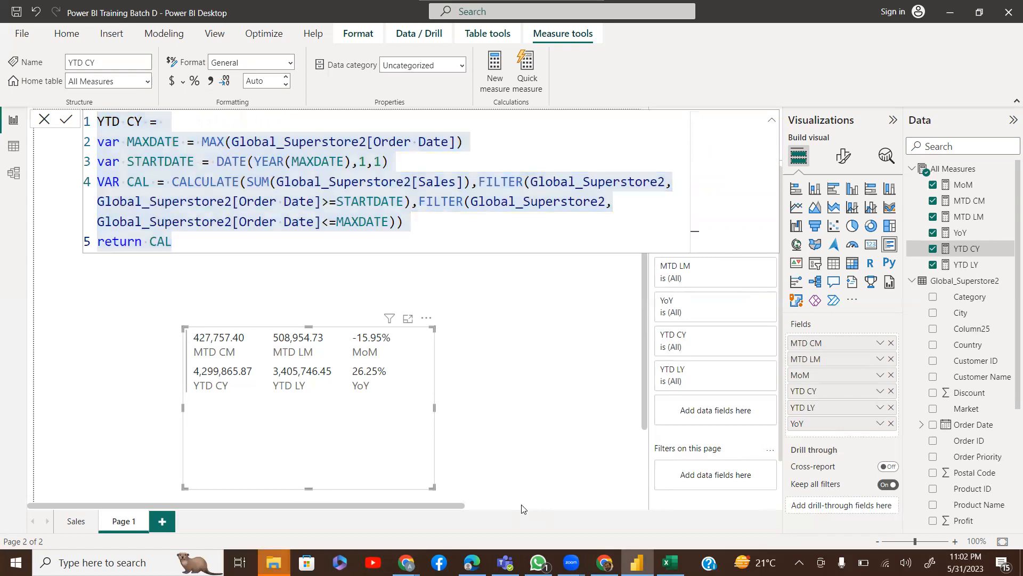
pyautogui.click(966, 265)
pyautogui.click(195, 143)
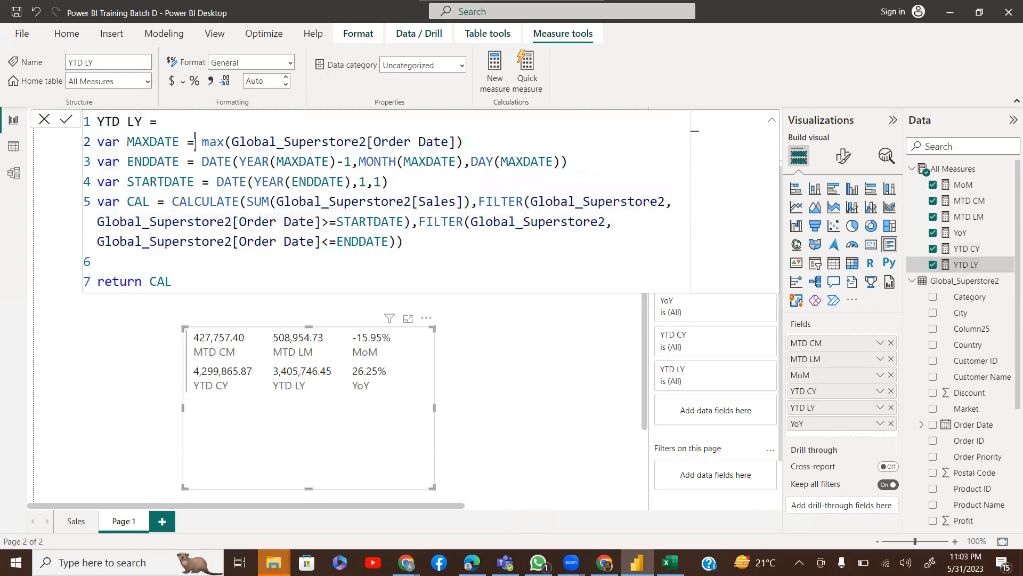
pyautogui.hotkey('ctrl', 'a')
pyautogui.hotkey('ctrl', 'c')
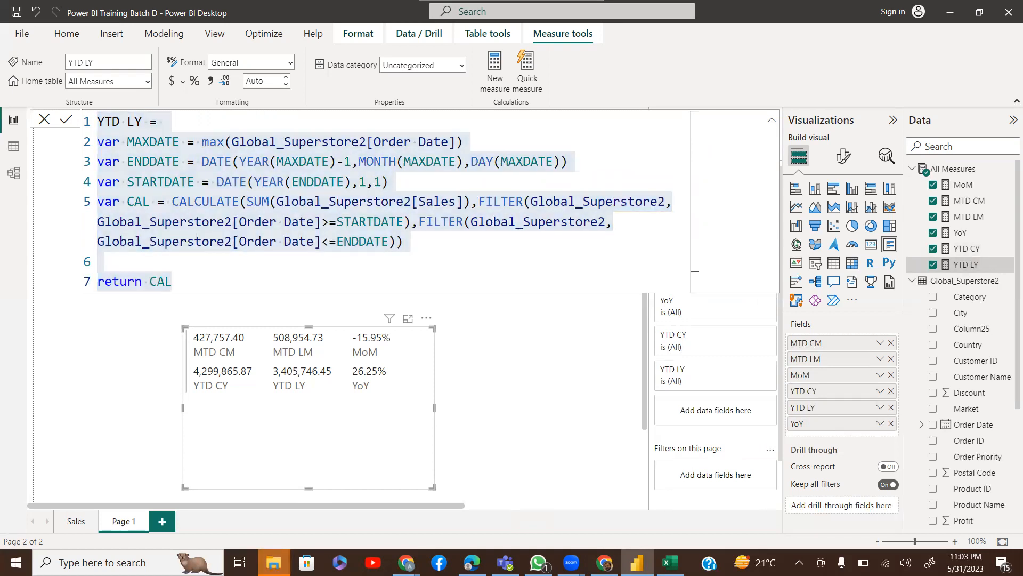
# Inspect the YoY formula without changing it, then switch to Model view
pyautogui.click(963, 233)
pyautogui.click(194, 128)
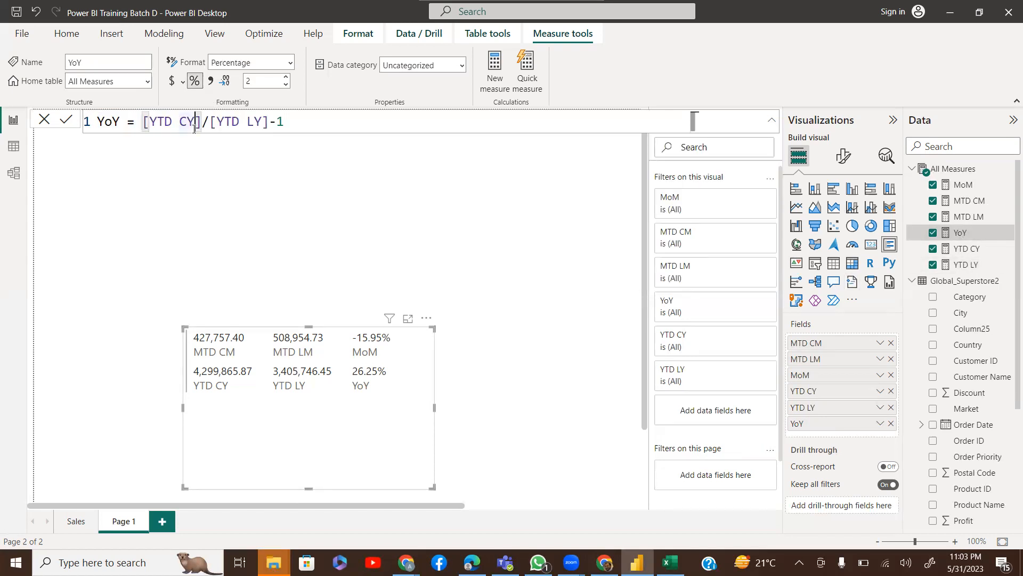
pyautogui.hotkey('ctrl', 'a')
pyautogui.click(237, 152)
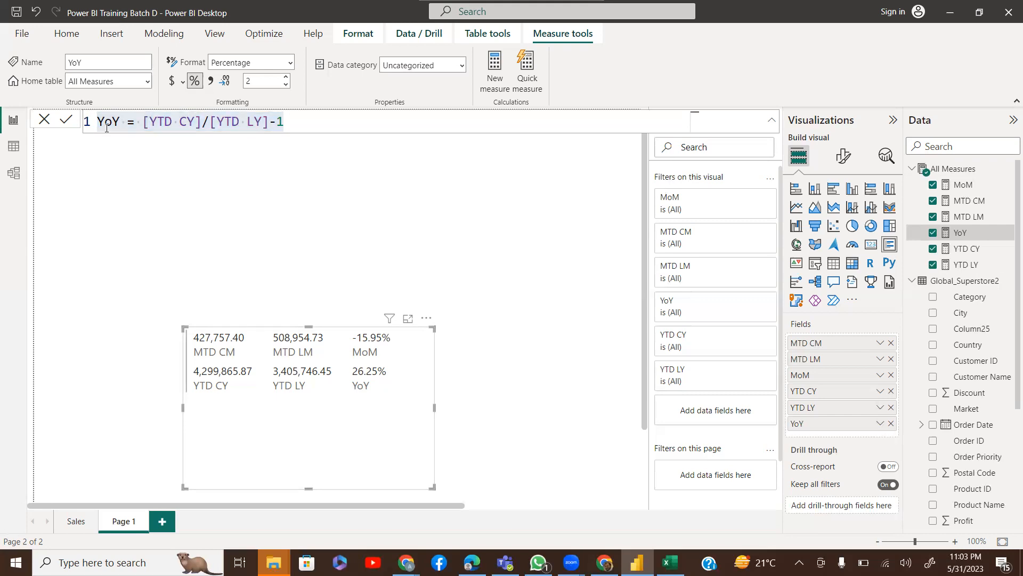
pyautogui.click(13, 173)
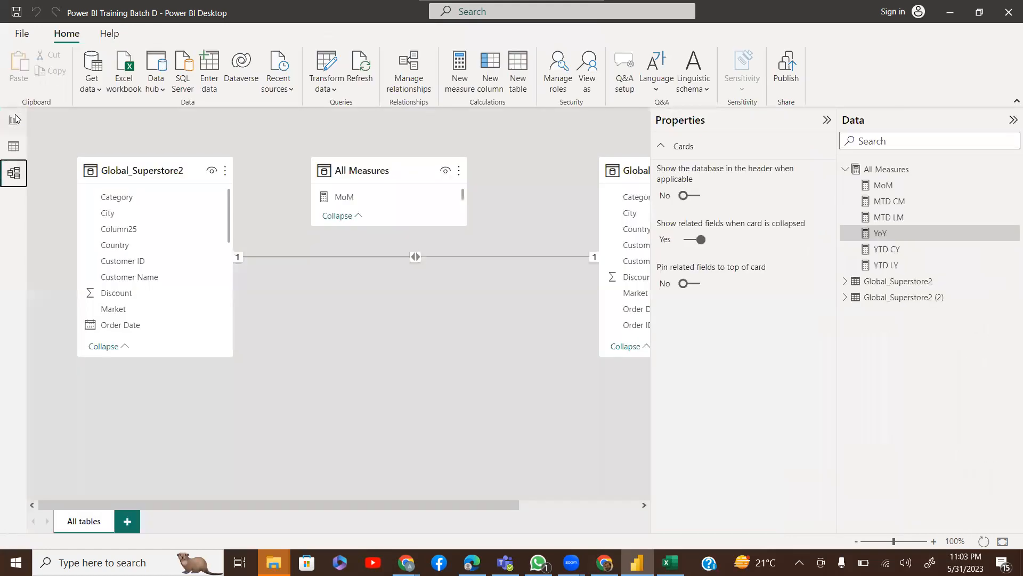
# Cycle through Report and Data views, ending on the Model view diagram with Global_Superstore2 and All Measures
pyautogui.click(15, 119)
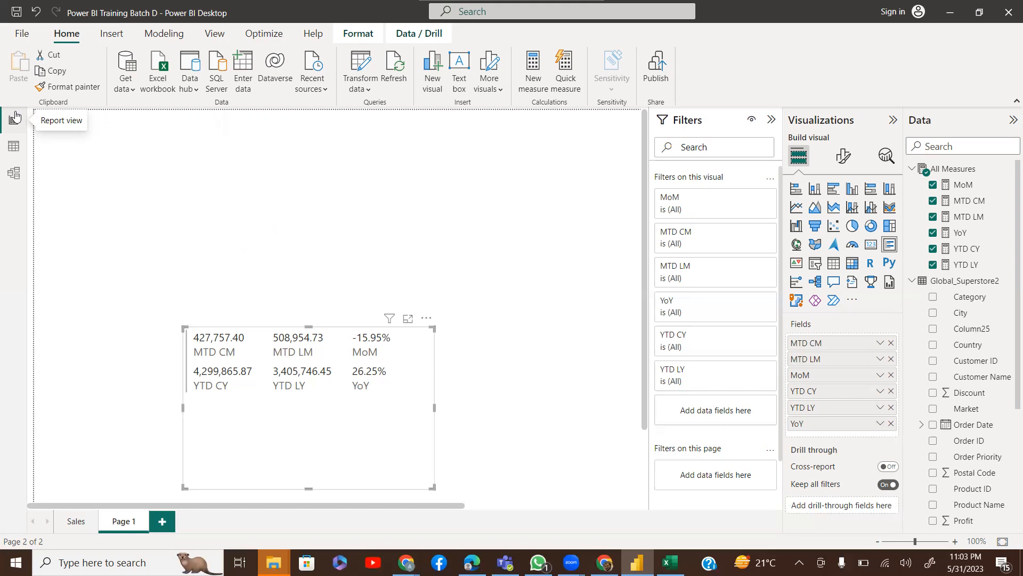
pyautogui.click(14, 145)
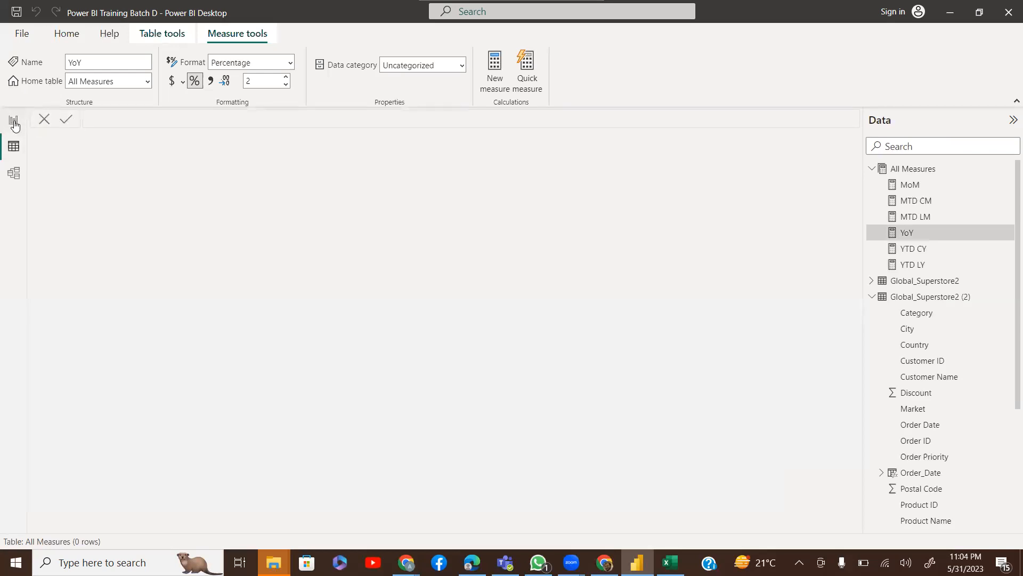
pyautogui.click(14, 121)
pyautogui.click(15, 176)
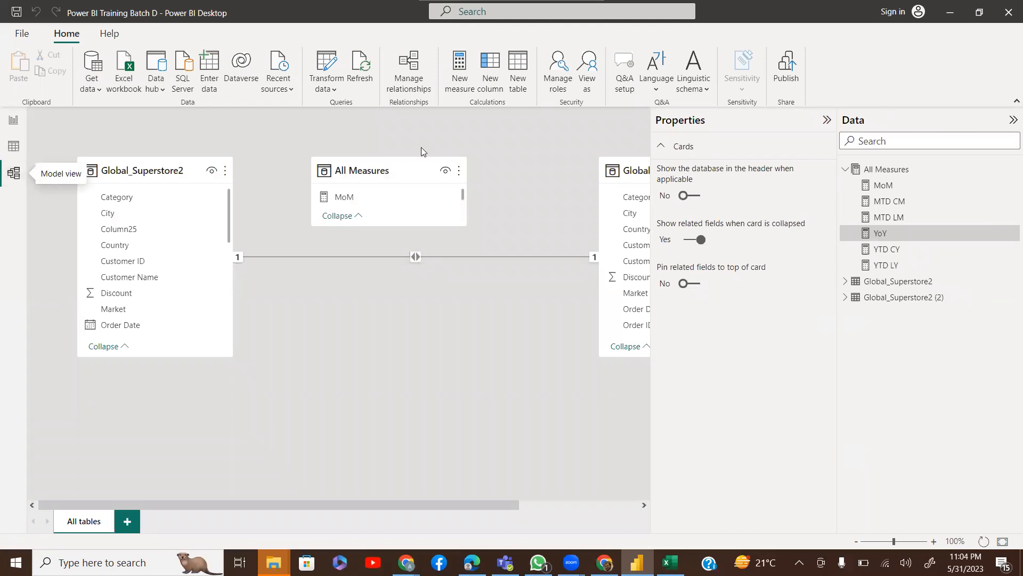
# Create a new security role named West in Manage roles
pyautogui.click(561, 68)
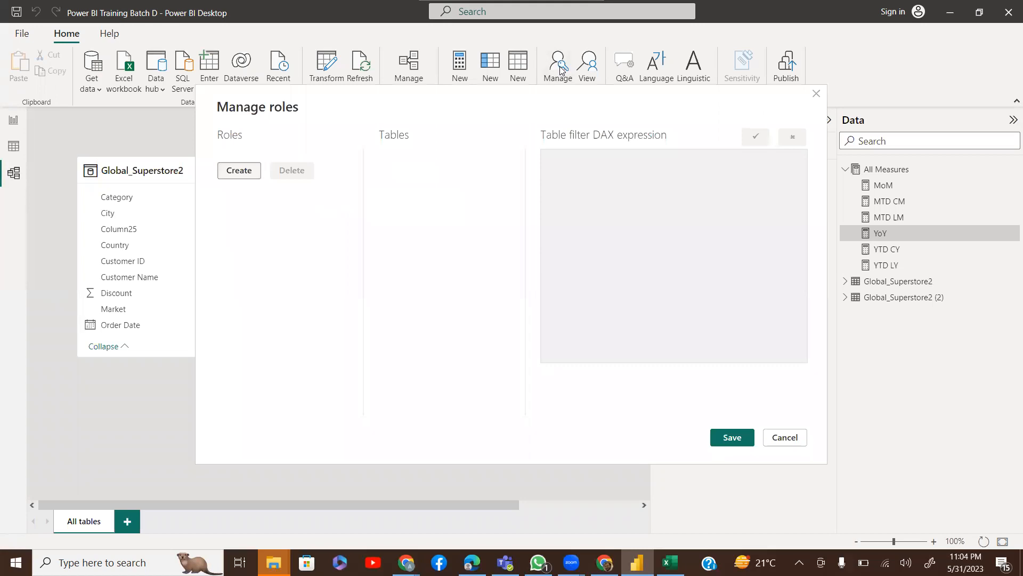
pyautogui.click(238, 171)
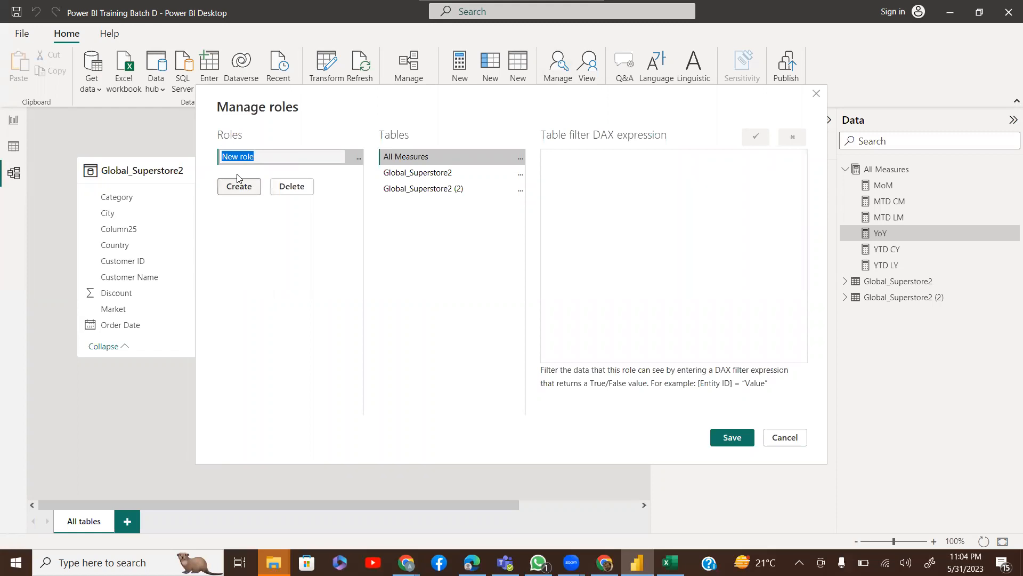
pyautogui.write('West')
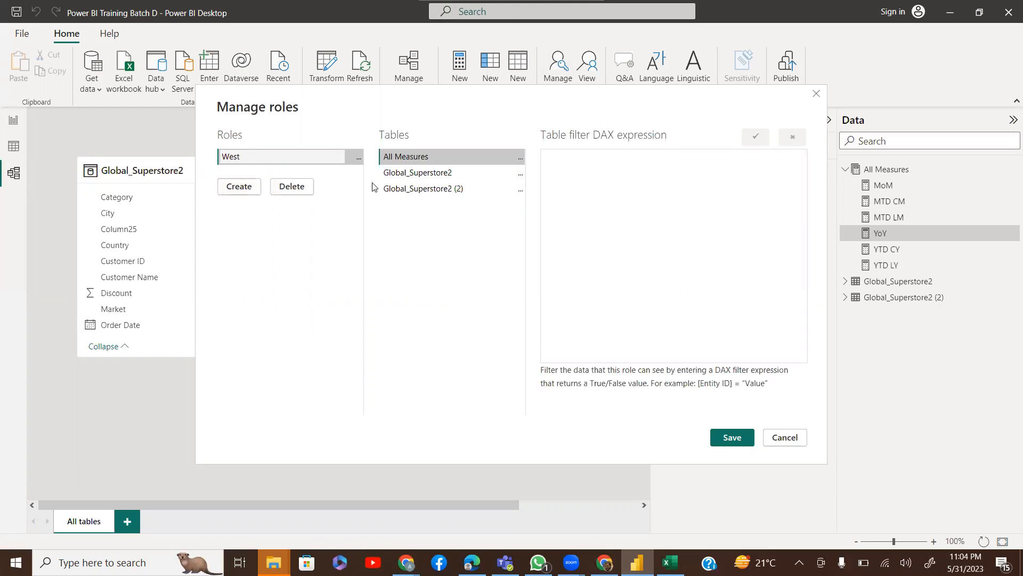
pyautogui.press('Return')
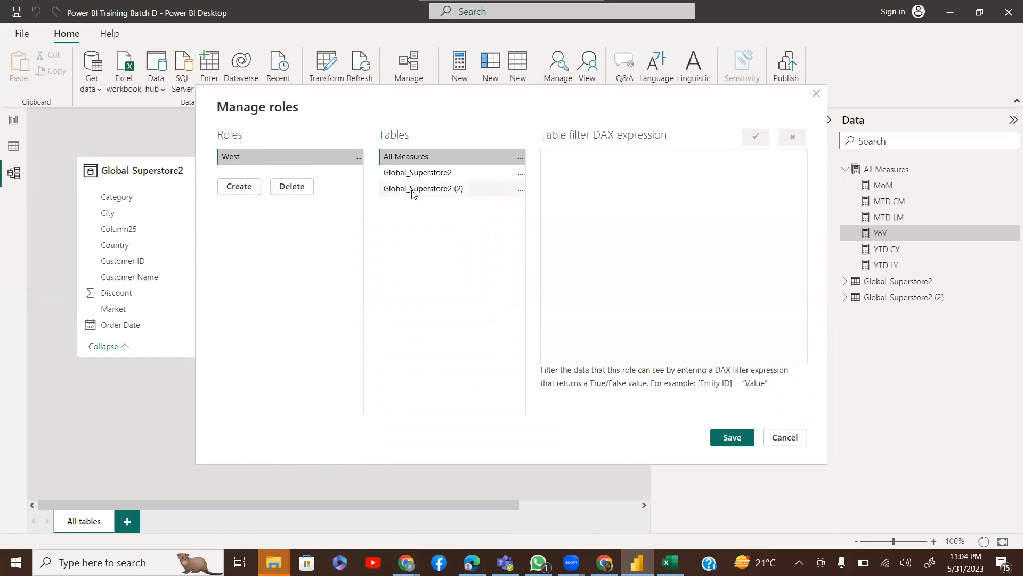
# Filter Global_Superstore2 in the West role with [Region] = "West"
pyautogui.click(414, 191)
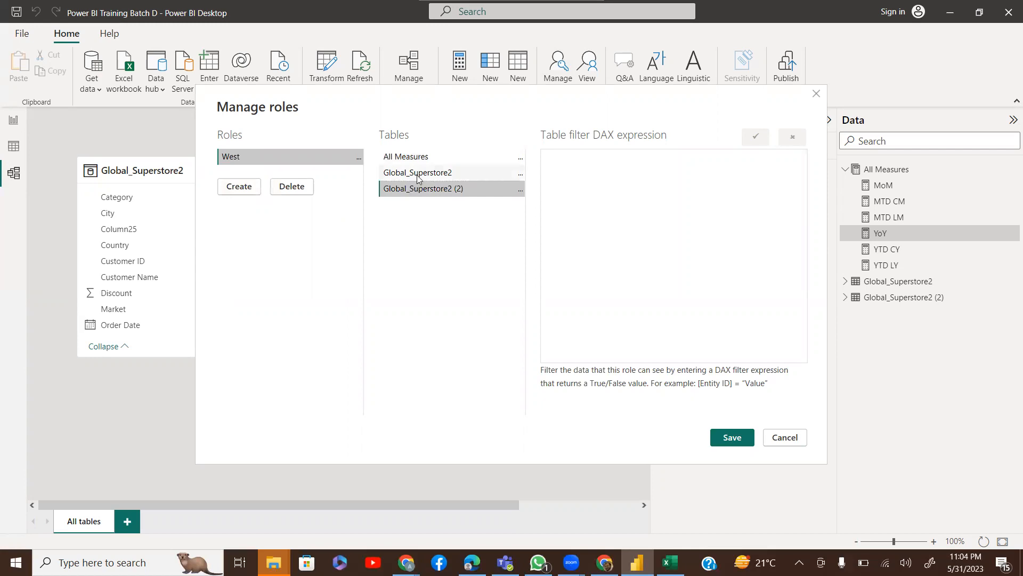
pyautogui.click(418, 175)
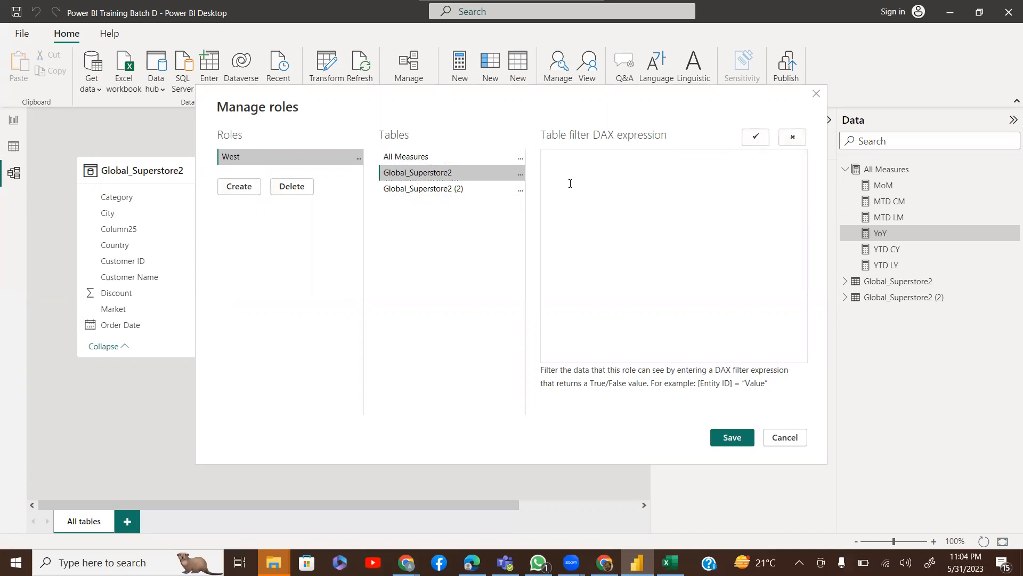
pyautogui.write('Region')
pyautogui.click(521, 174)
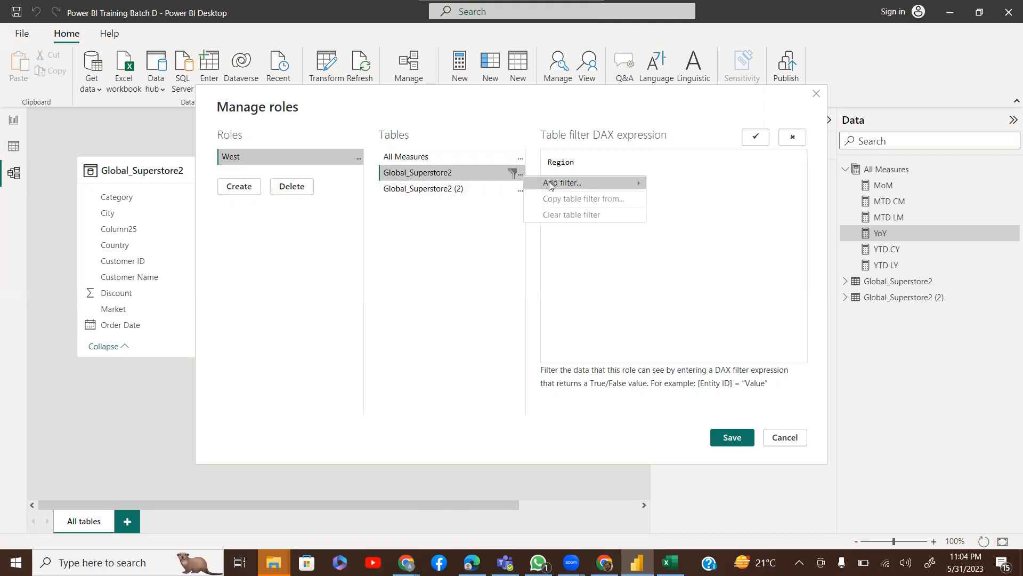
pyautogui.moveTo(552, 184)
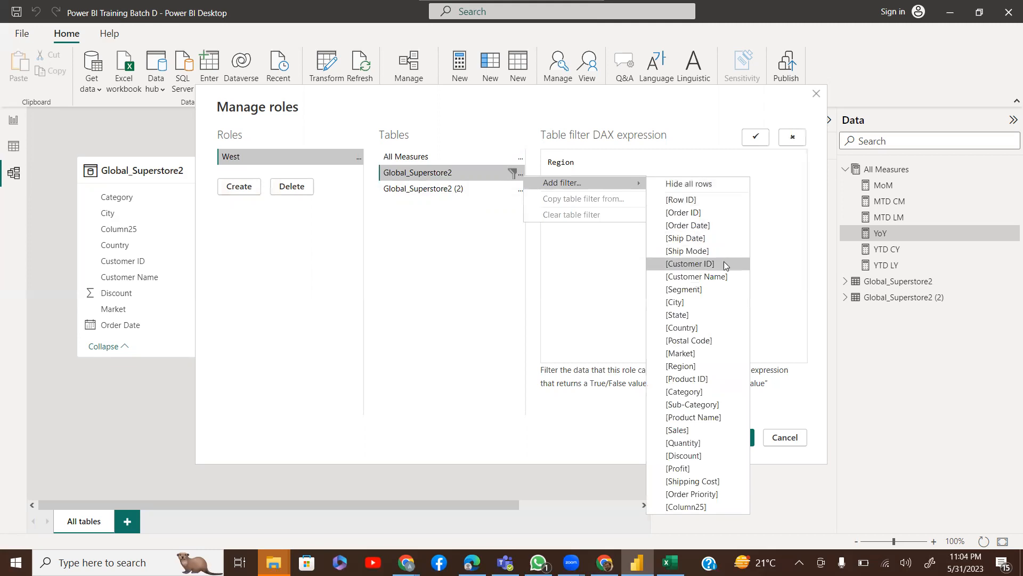
pyautogui.click(704, 366)
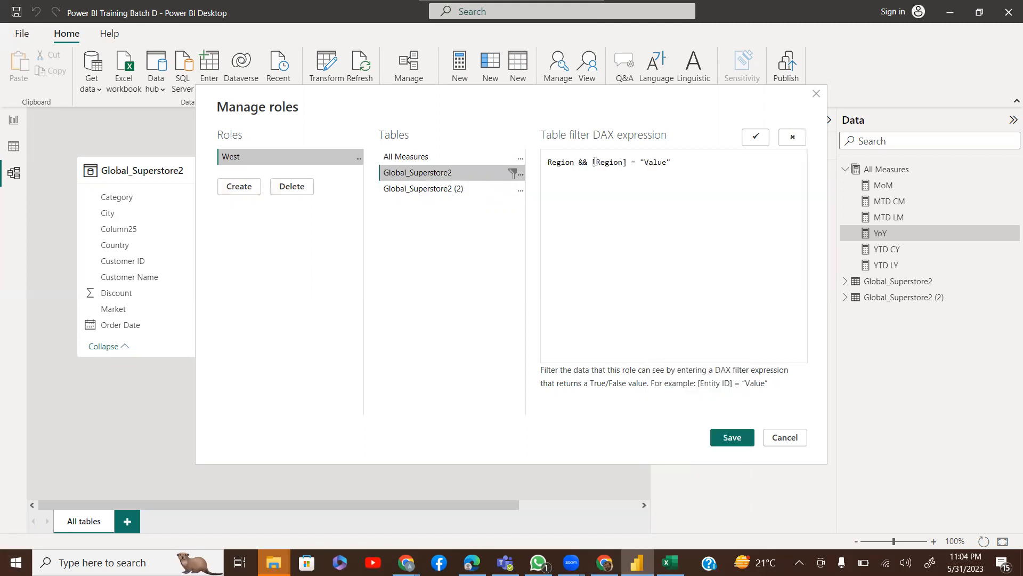
pyautogui.moveTo(591, 161); pyautogui.dragTo(539, 161)
pyautogui.press('BackSpace')
pyautogui.doubleClick(604, 162)
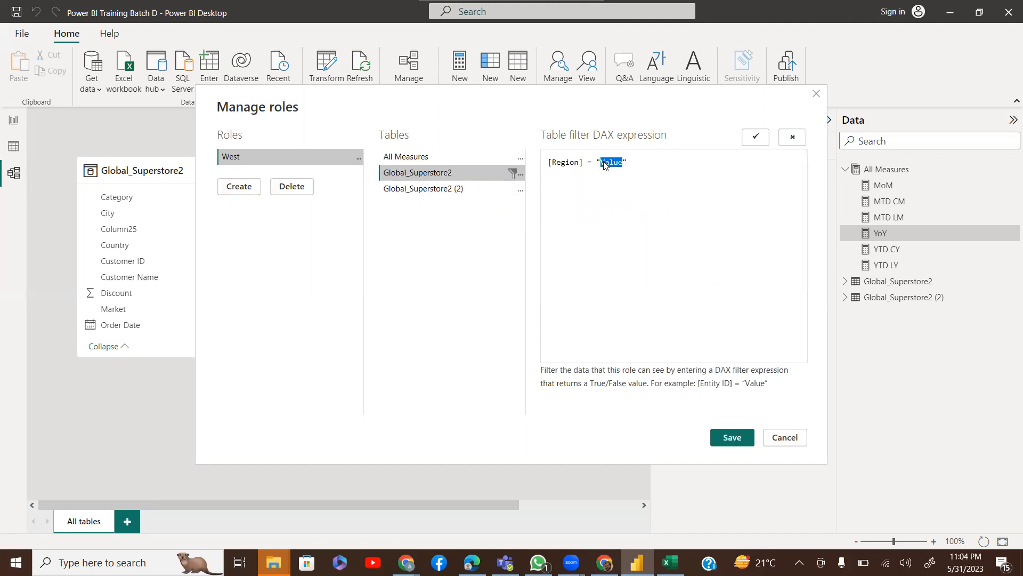
pyautogui.write('West')
# Add a North role by copying West's filter, changing it to [Region] = "North", and save
pyautogui.click(225, 190)
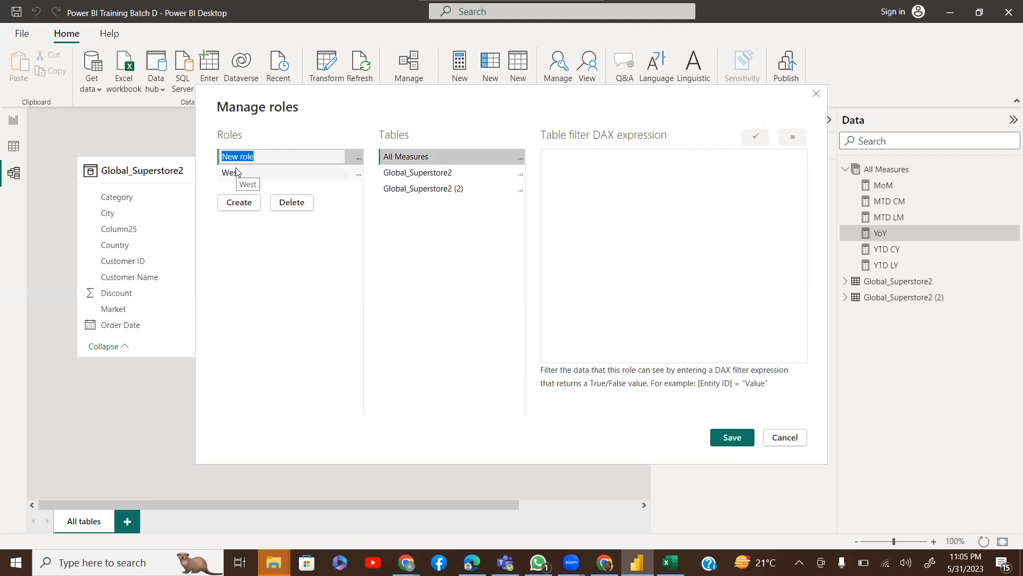
pyautogui.write('North')
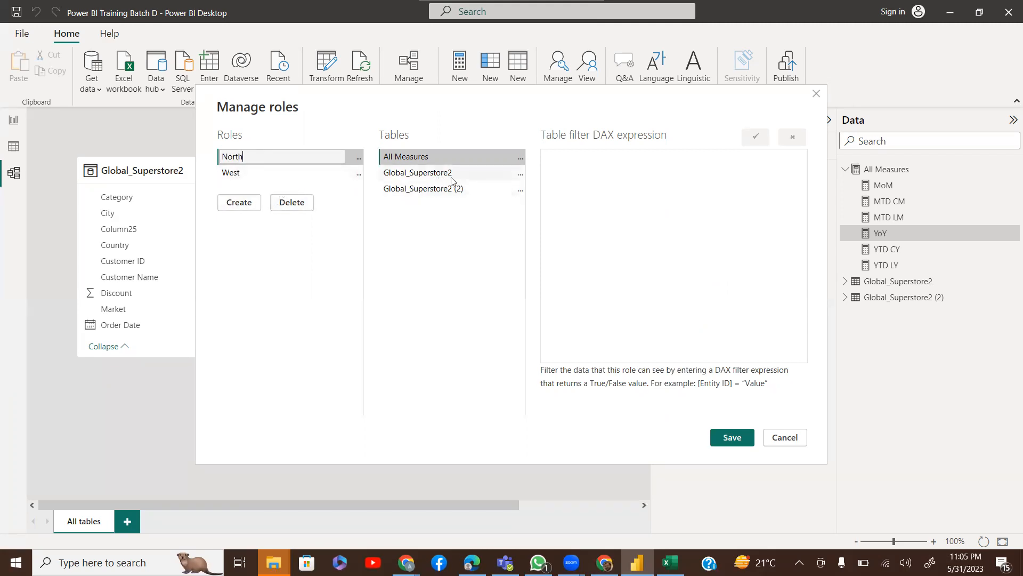
pyautogui.click(522, 175)
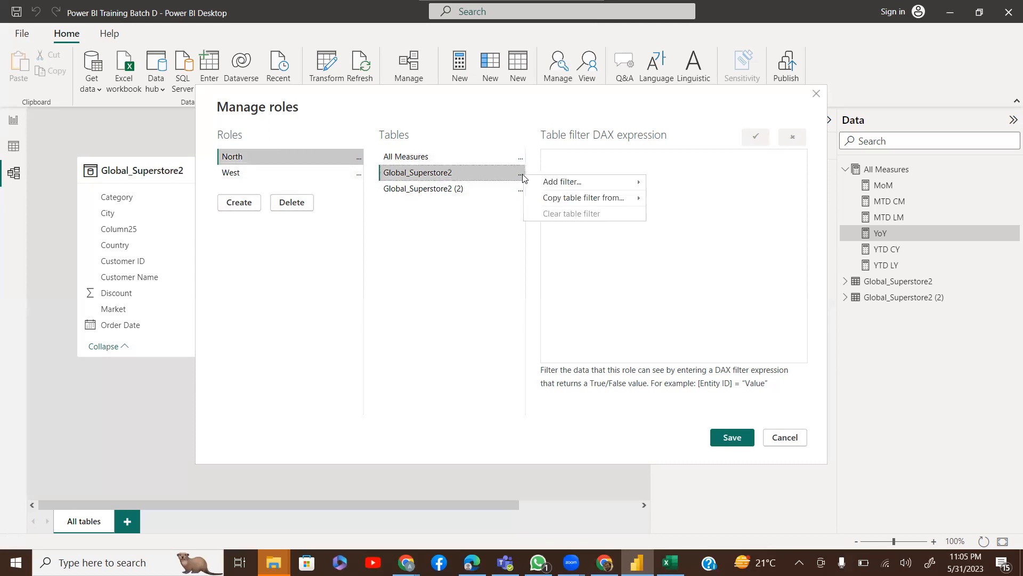
pyautogui.moveTo(570, 188)
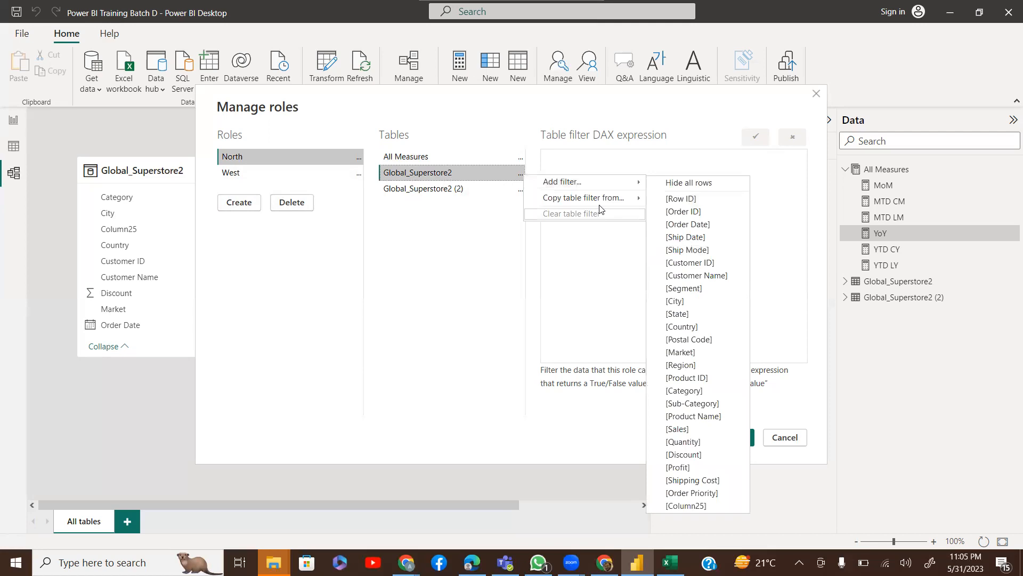
pyautogui.moveTo(603, 199)
pyautogui.click(674, 199)
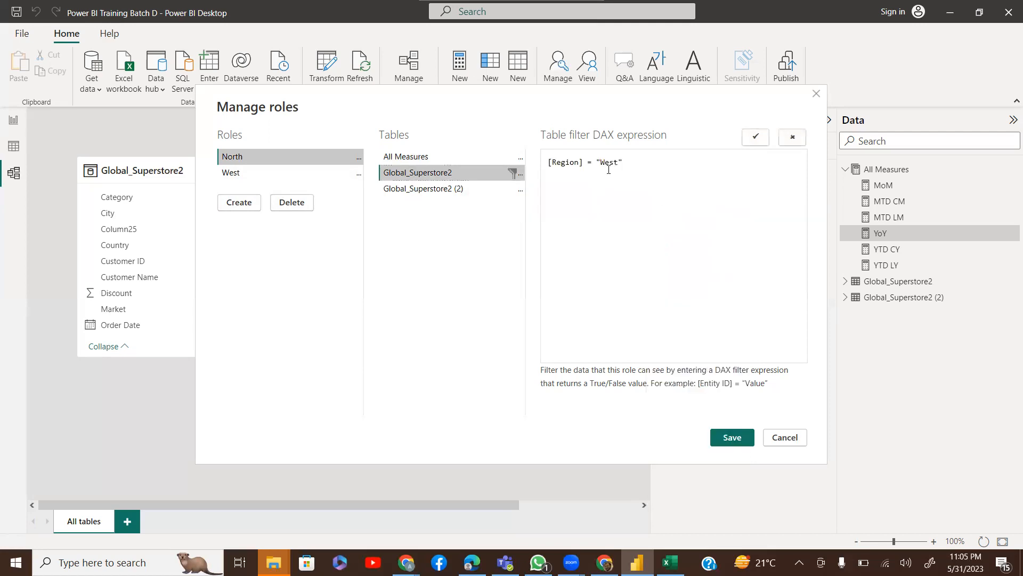
pyautogui.doubleClick(605, 162)
pyautogui.write('North')
pyautogui.click(723, 434)
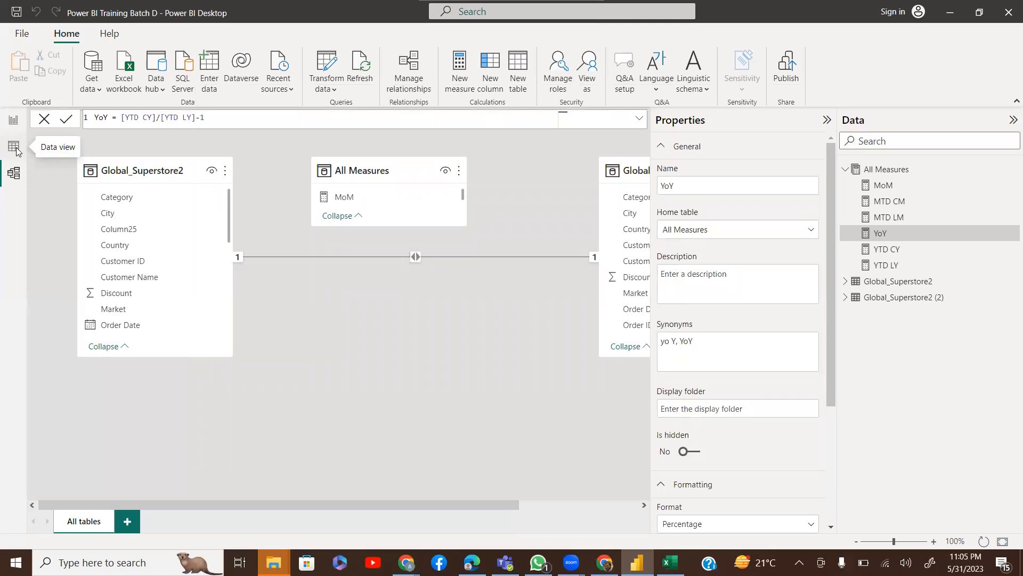
# Return to the report page with the multi-row card and start a Windows taskbar search
pyautogui.click(14, 147)
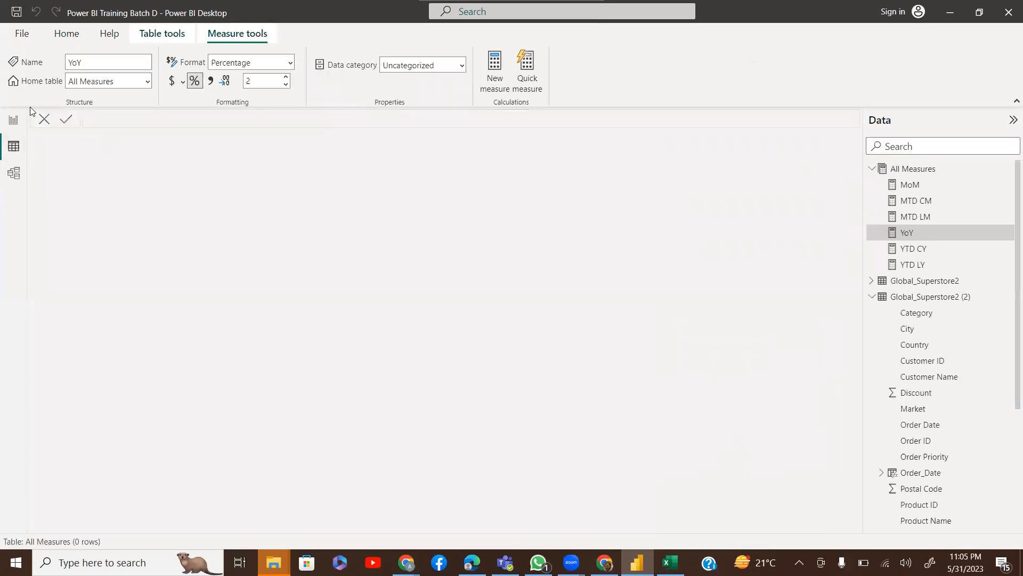
pyautogui.click(14, 120)
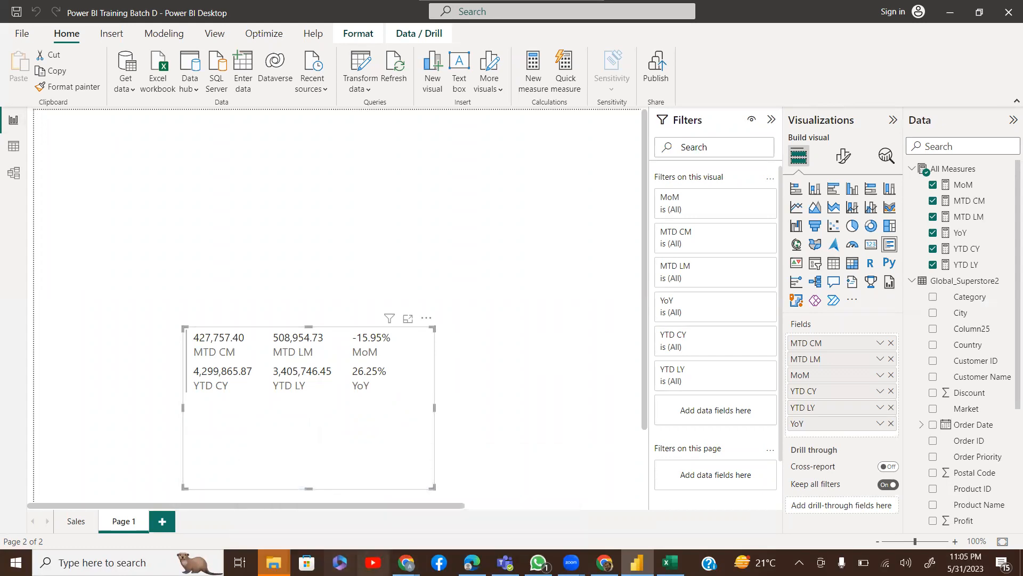
pyautogui.moveTo(274, 563)
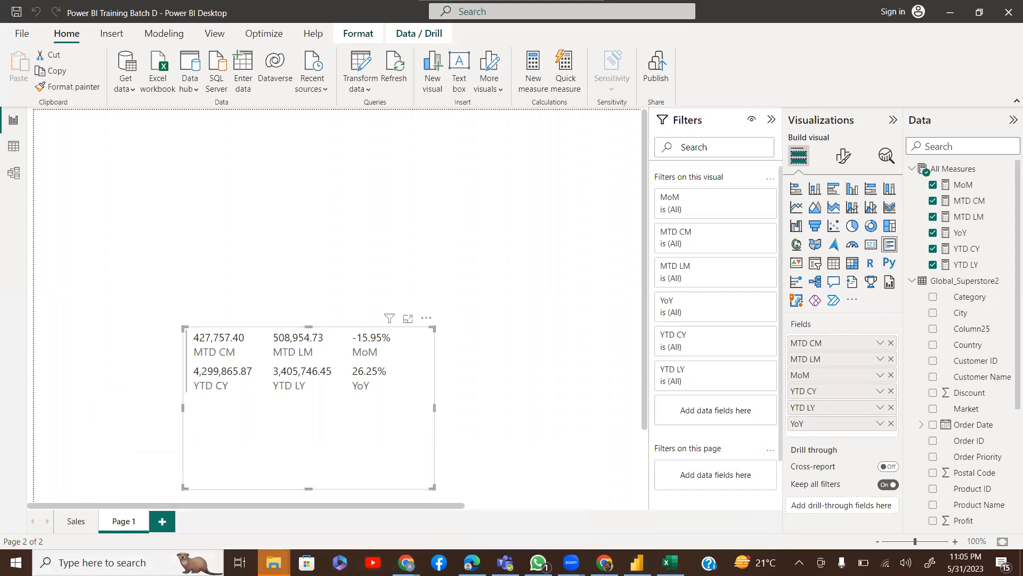
pyautogui.click(213, 562)
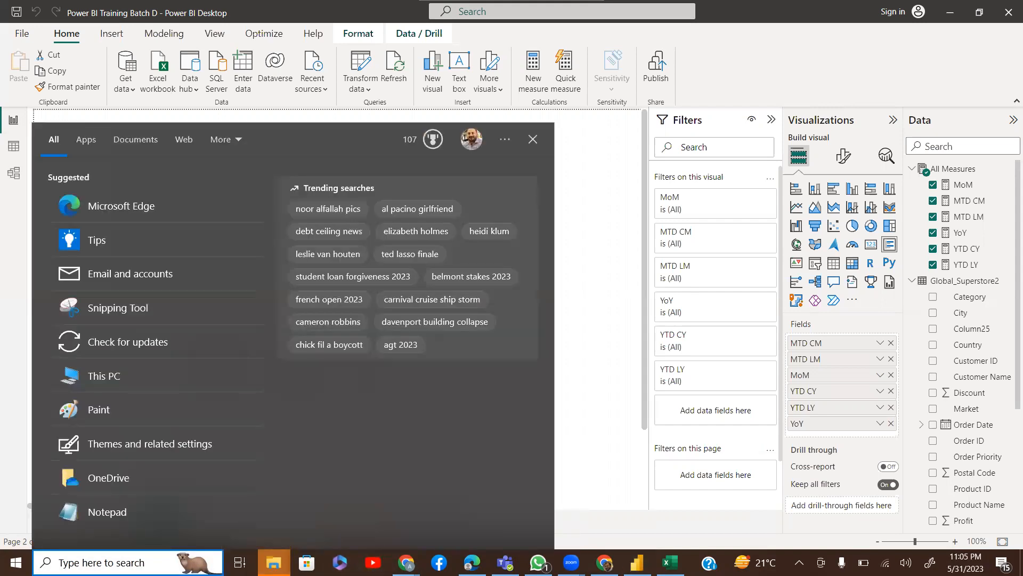
# Search for 'edg' in Windows search and launch Microsoft Edge
pyautogui.write('power')
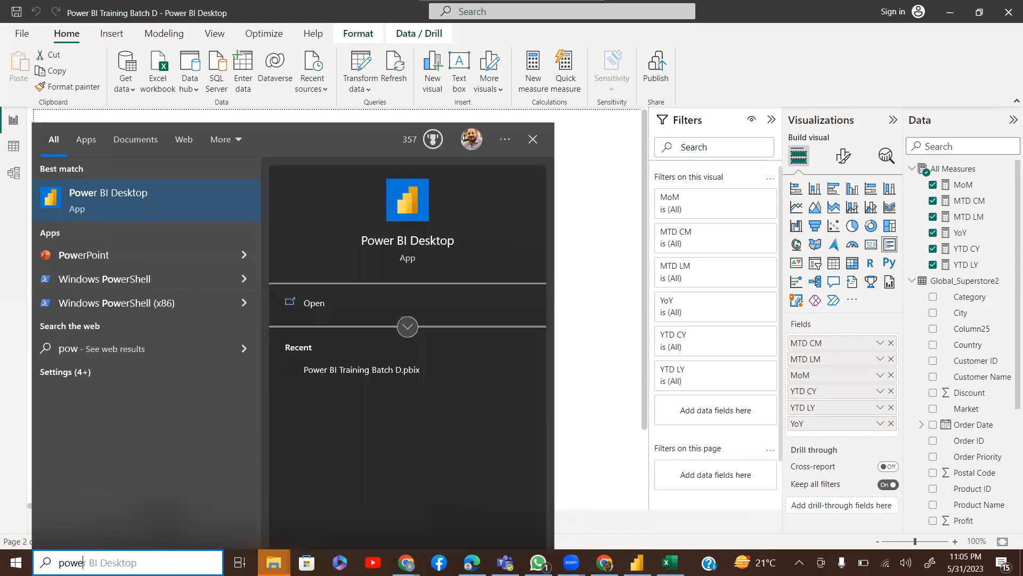
pyautogui.press('BackSpace')
pyautogui.press('BackSpace')
pyautogui.press('BackSpace')
pyautogui.press('BackSpace')
pyautogui.press('BackSpace')
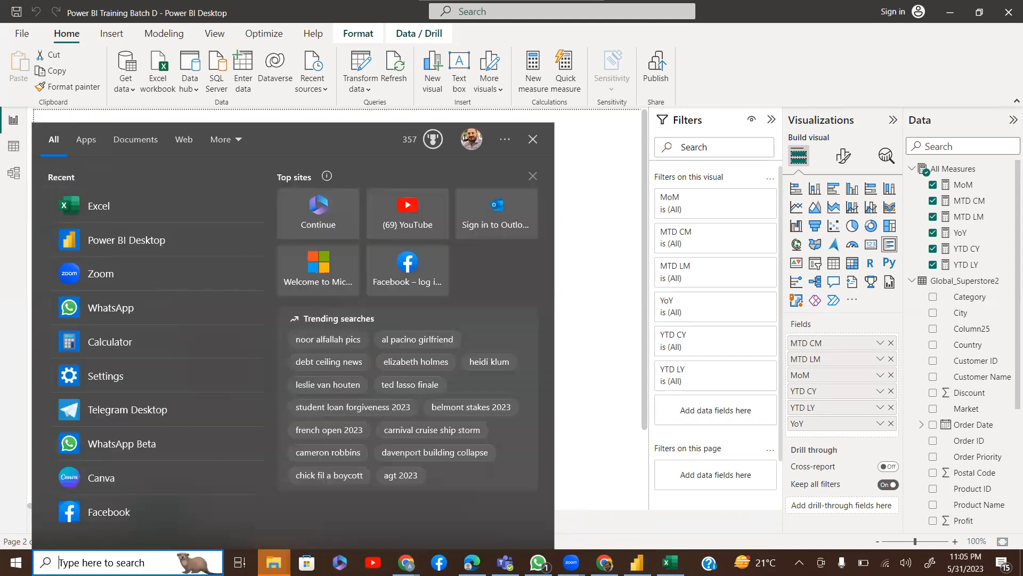
pyautogui.write('edg')
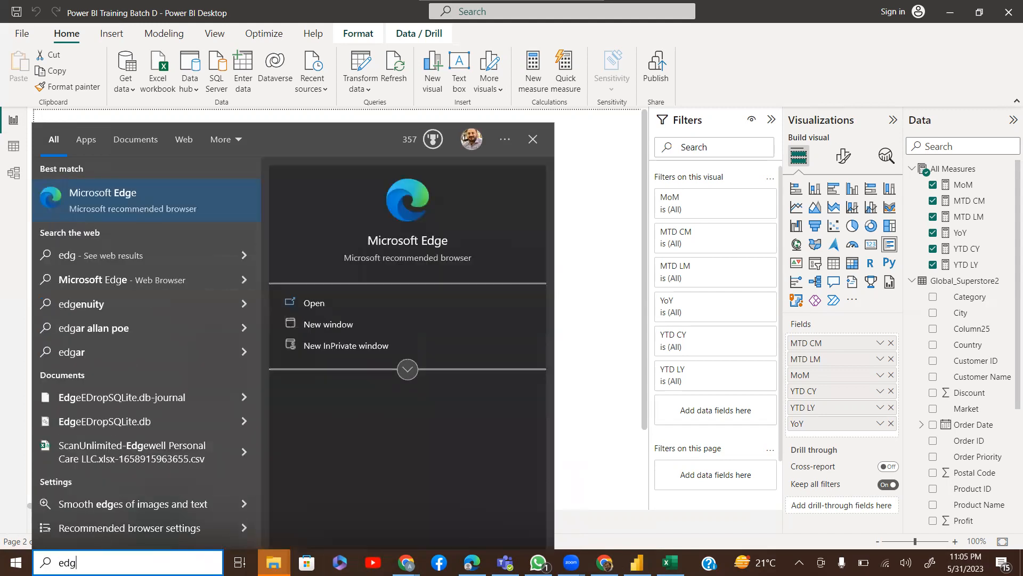
pyautogui.press('Return')
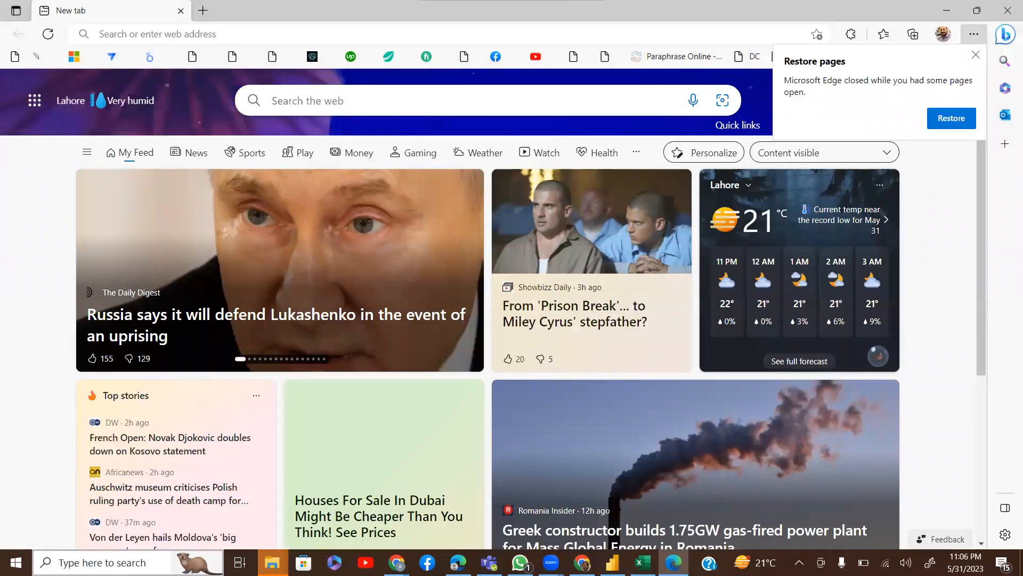
# Switch Microsoft Edge to the Work browser profile
pyautogui.click(941, 34)
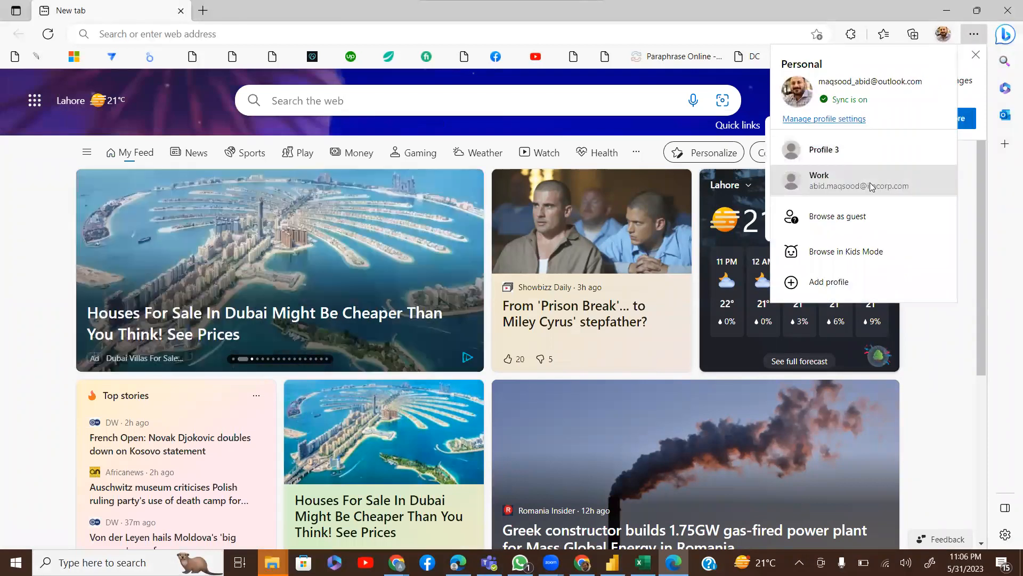
pyautogui.click(870, 186)
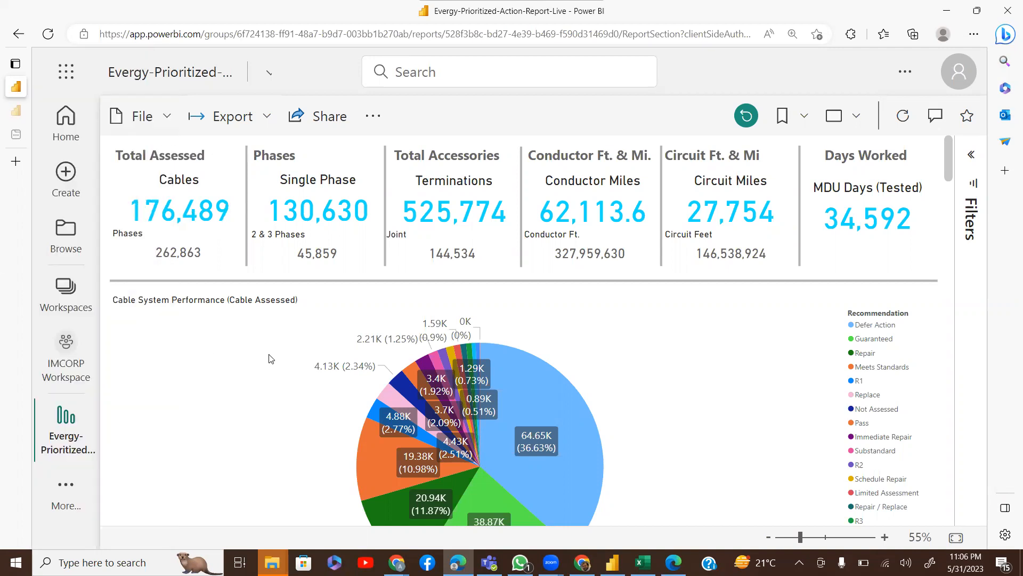
# Go to Power BI Home, reset browser zoom to 100%, and open the Create page
pyautogui.click(84, 102)
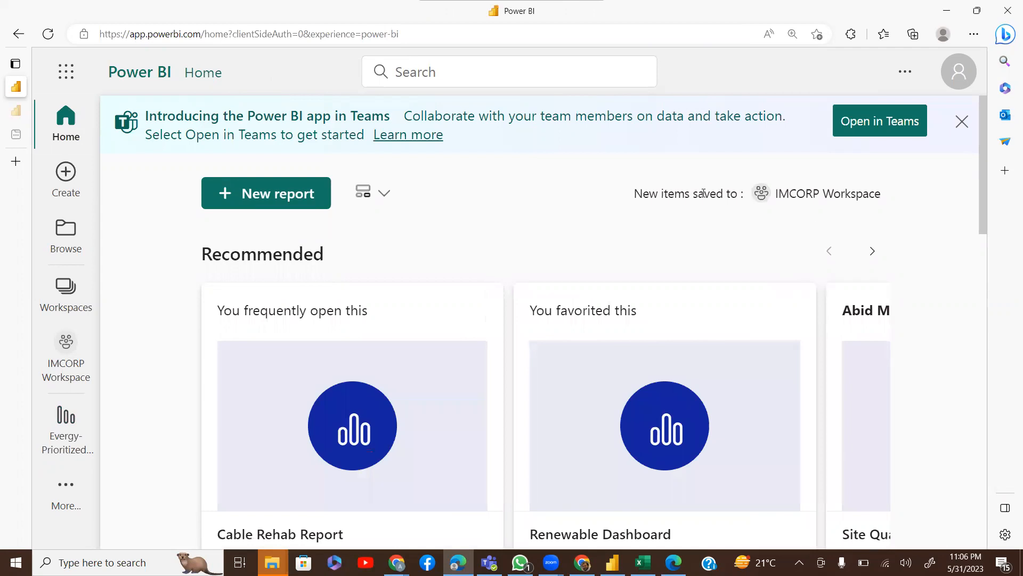
pyautogui.click(903, 73)
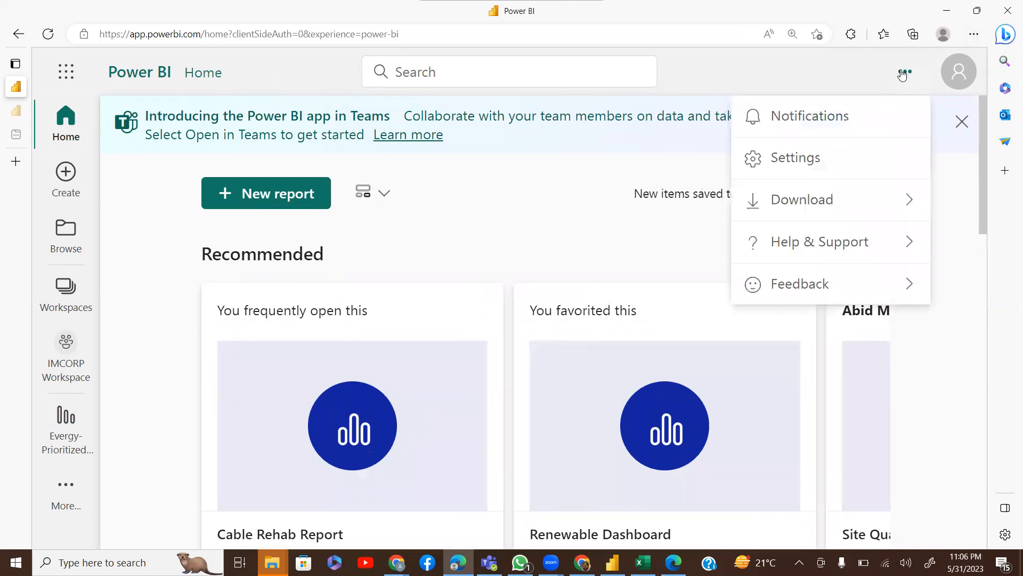
pyautogui.click(973, 37)
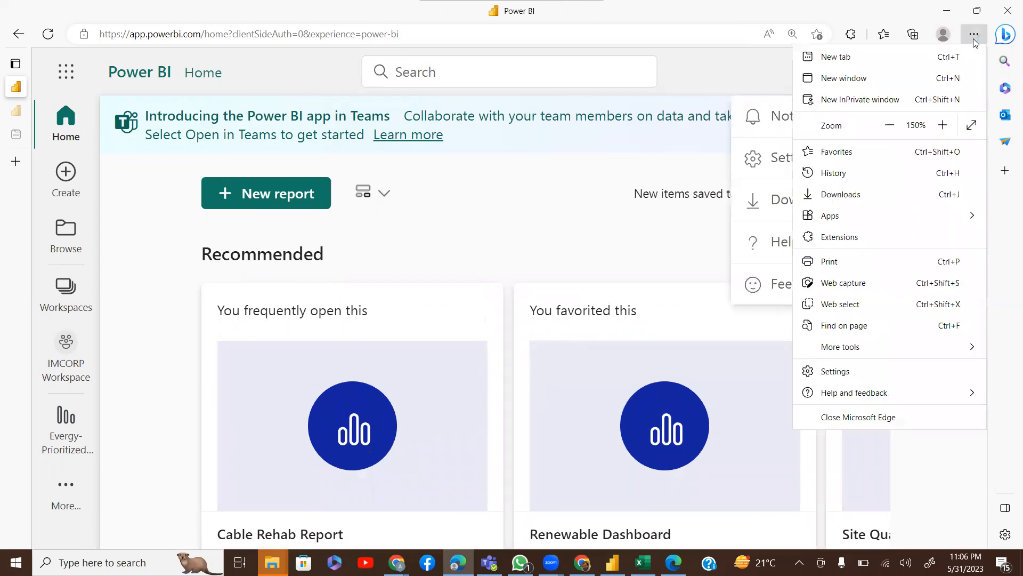
pyautogui.click(883, 127)
pyautogui.click(883, 126)
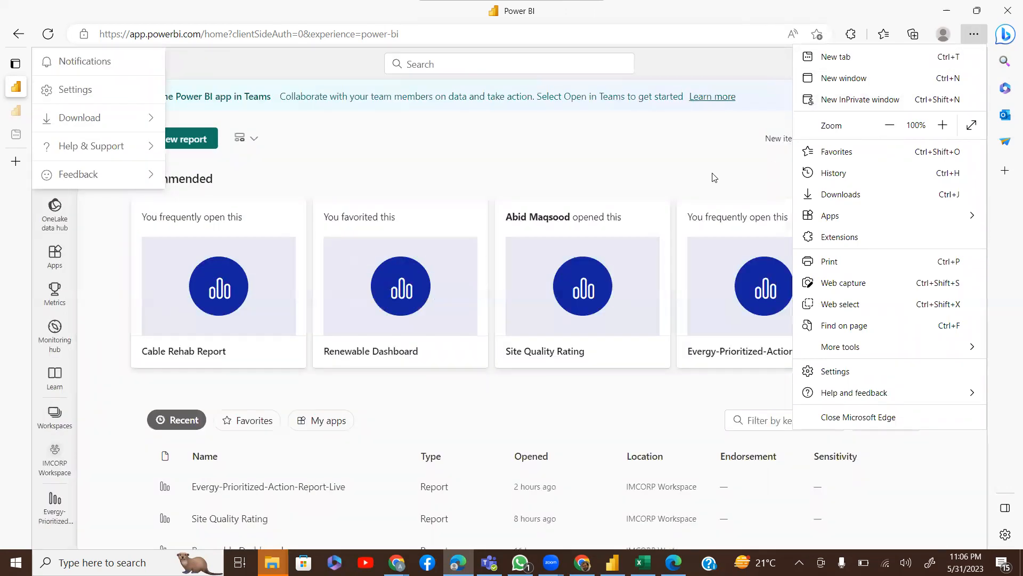
pyautogui.click(644, 175)
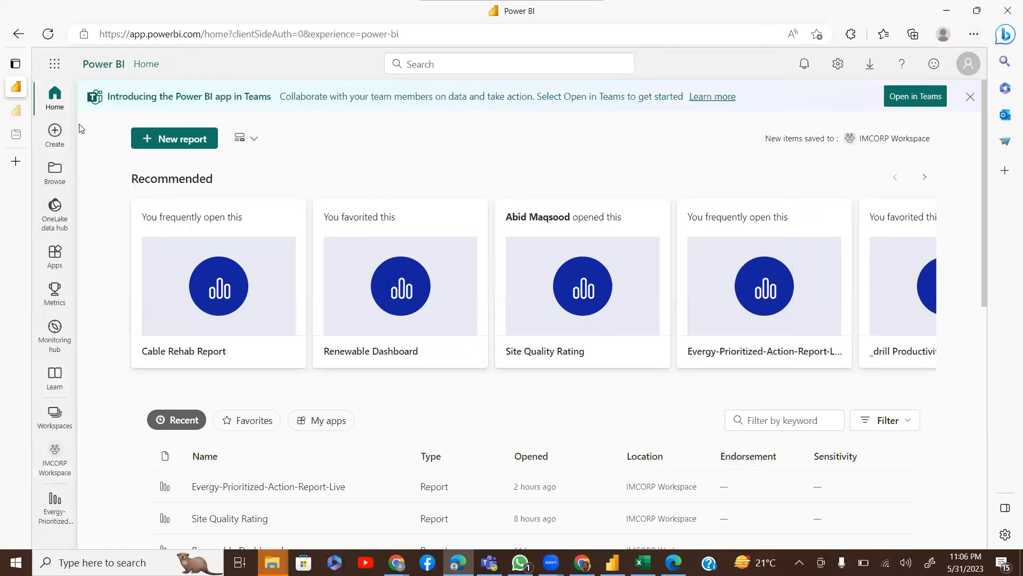
pyautogui.click(52, 136)
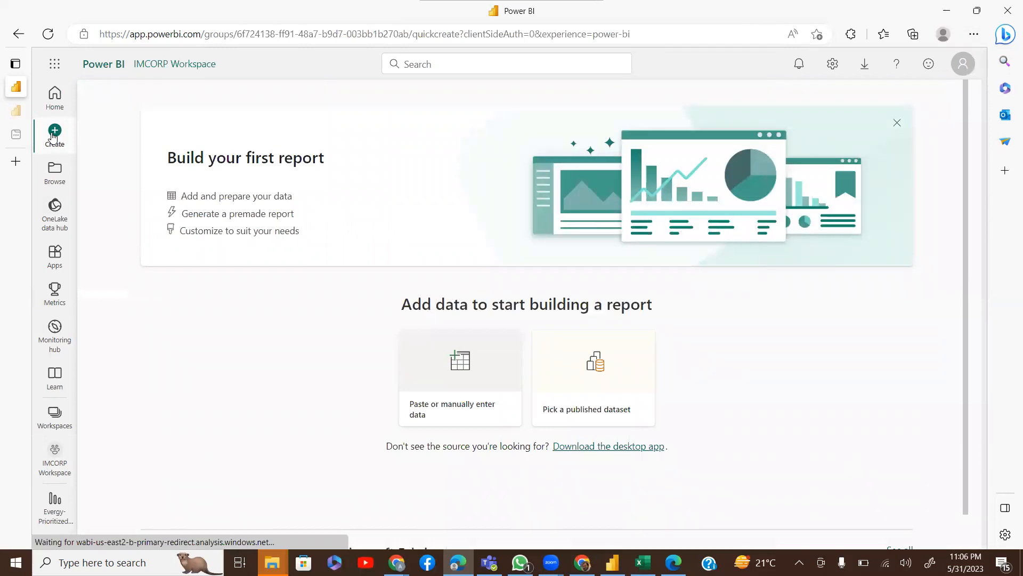
# Visit Browse and Apps, dismiss the tip, then open My workspace and the Workspaces list
pyautogui.click(52, 181)
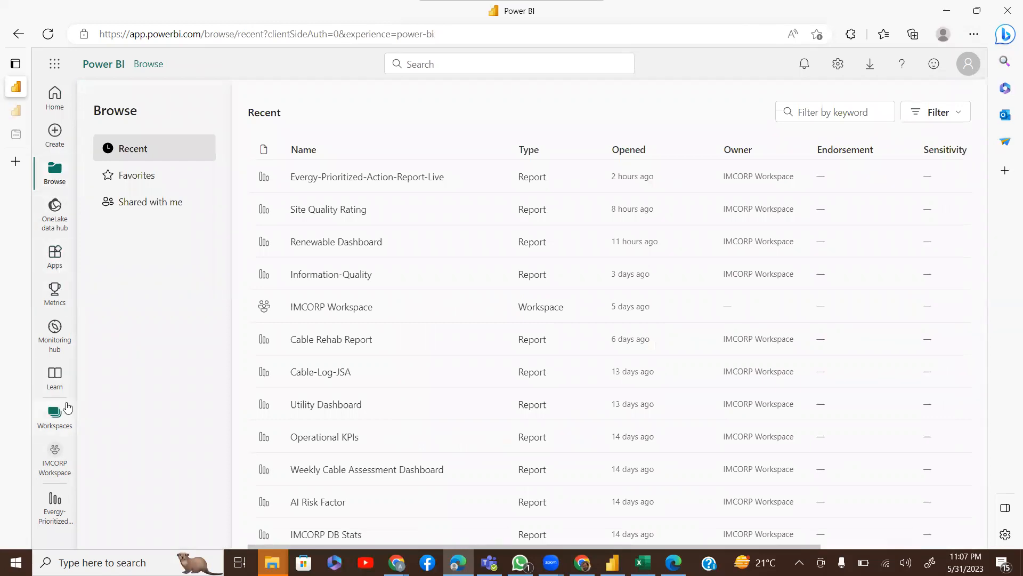
pyautogui.click(62, 265)
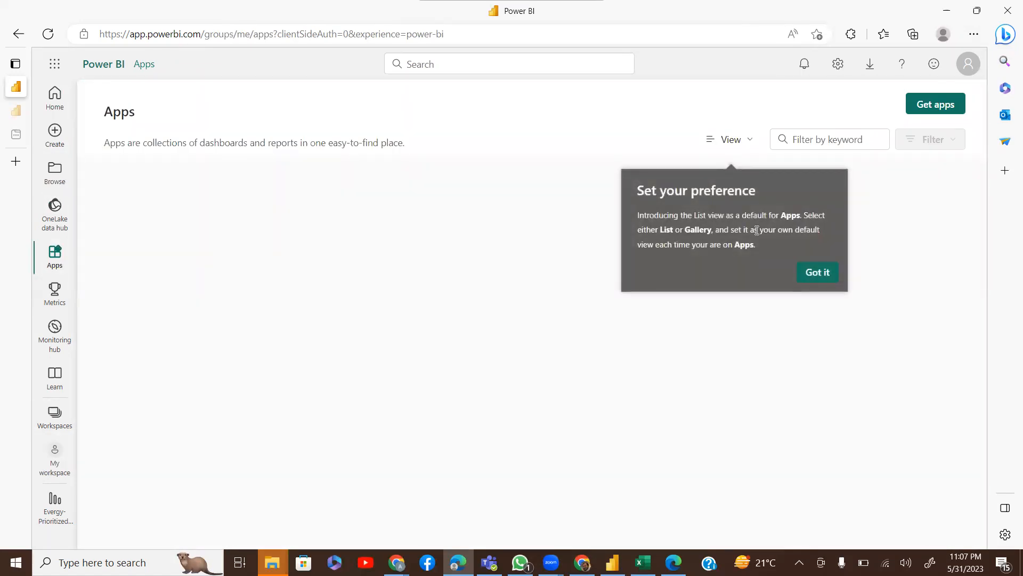
pyautogui.click(827, 277)
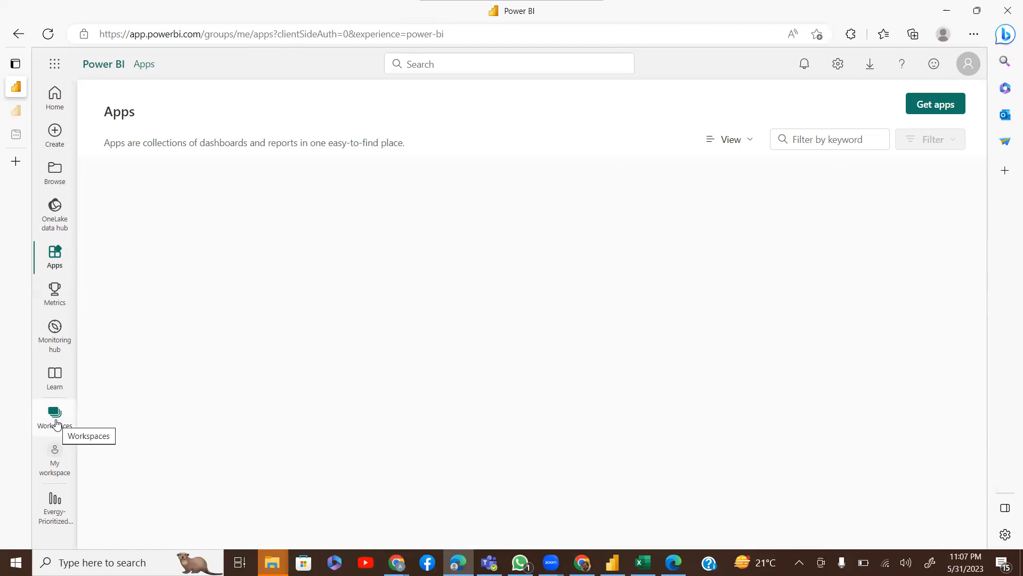
pyautogui.click(56, 472)
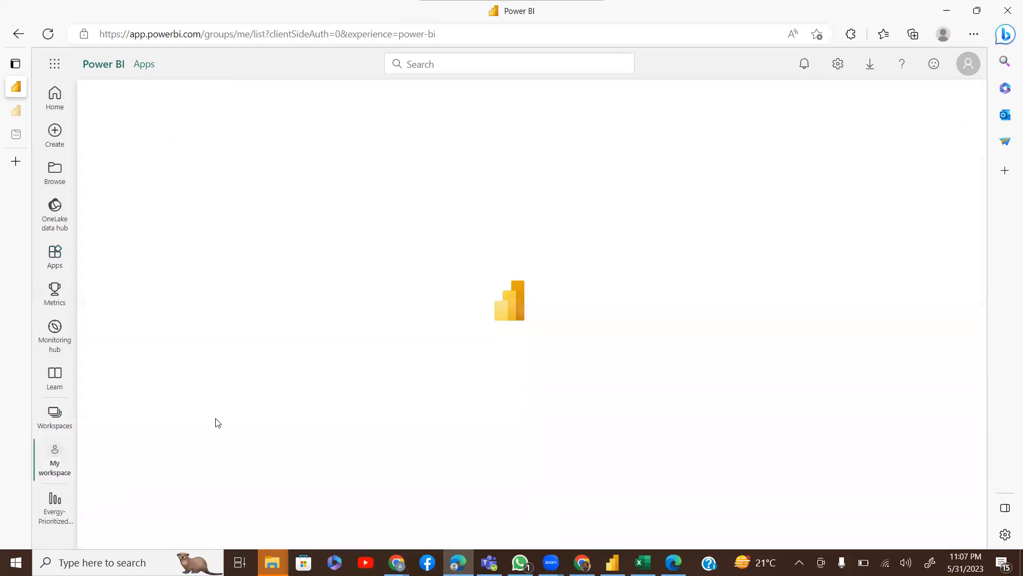
pyautogui.click(62, 415)
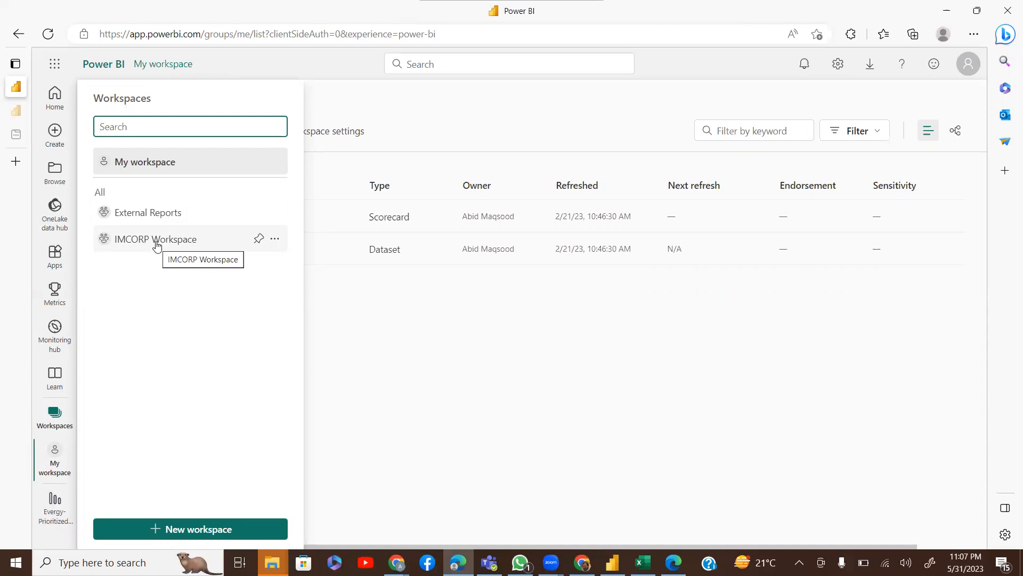
# Go through External Reports and the Evergy-Prioritized-Action-Report-Live report to the IMCORP Workspace list
pyautogui.click(176, 211)
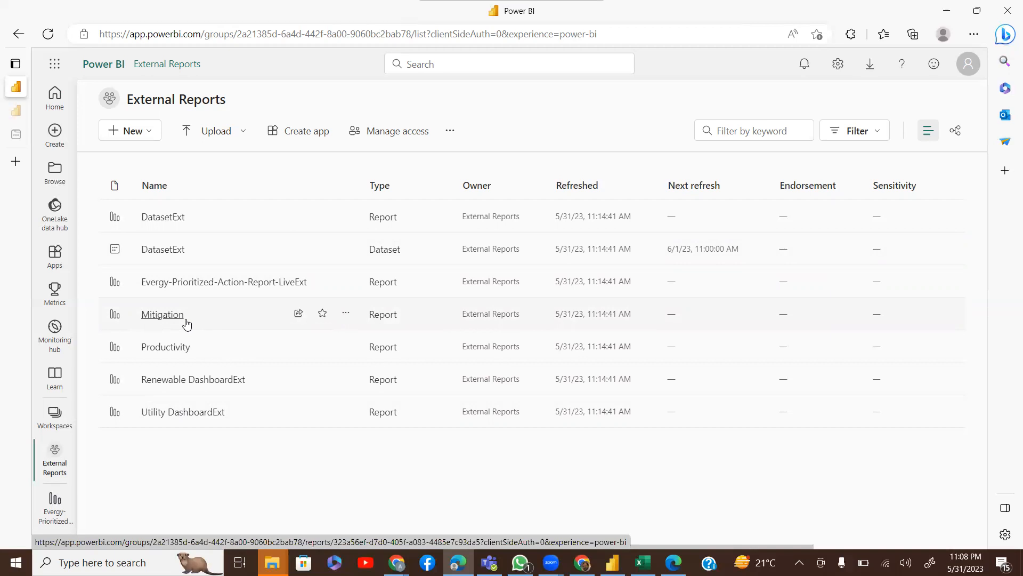
pyautogui.click(63, 507)
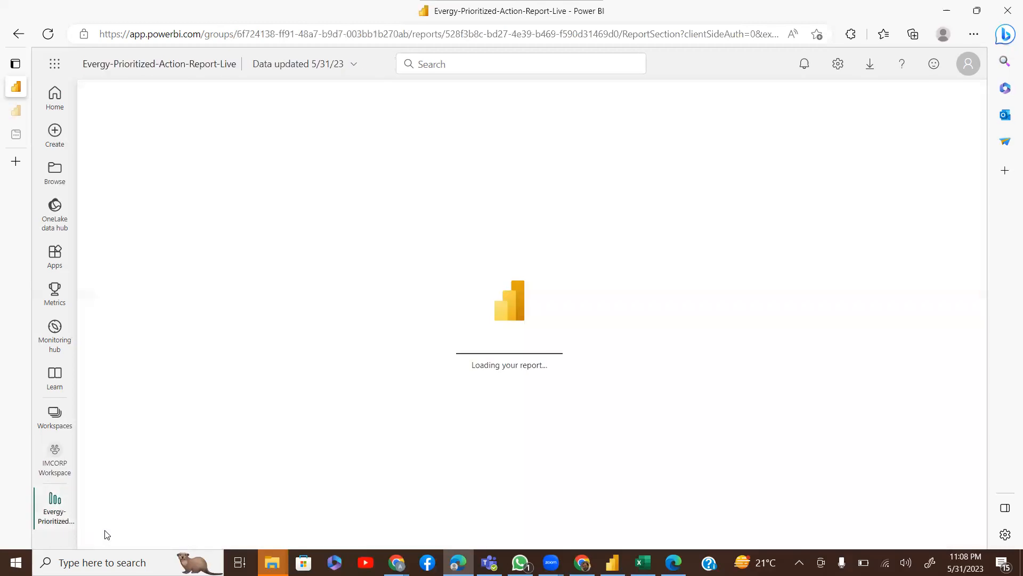
pyautogui.click(57, 472)
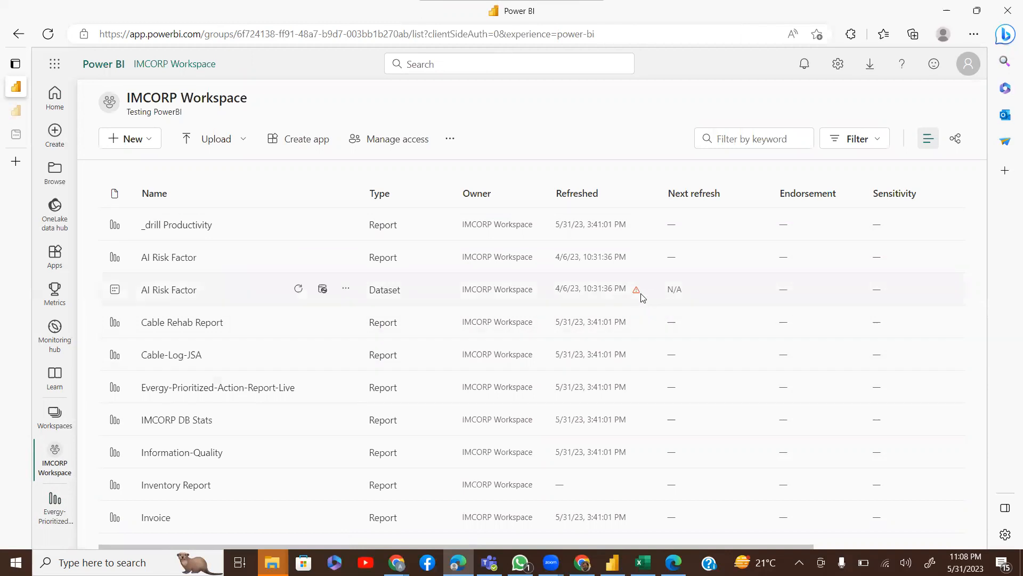
# Reopen IMCORP Workspace and filter its items by the keyword 'das'
pyautogui.moveTo(636, 294)
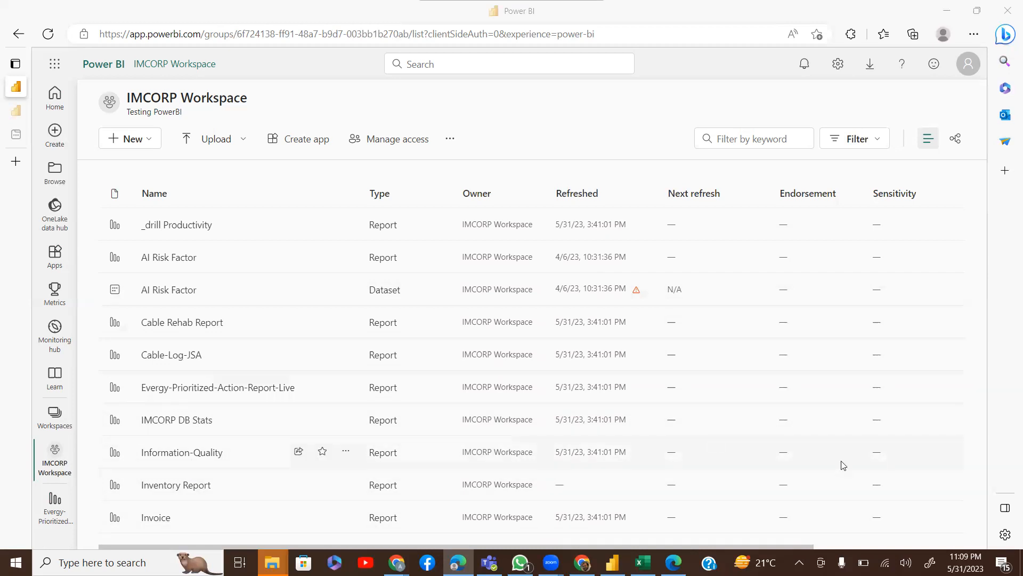
pyautogui.click(972, 243)
pyautogui.click(55, 415)
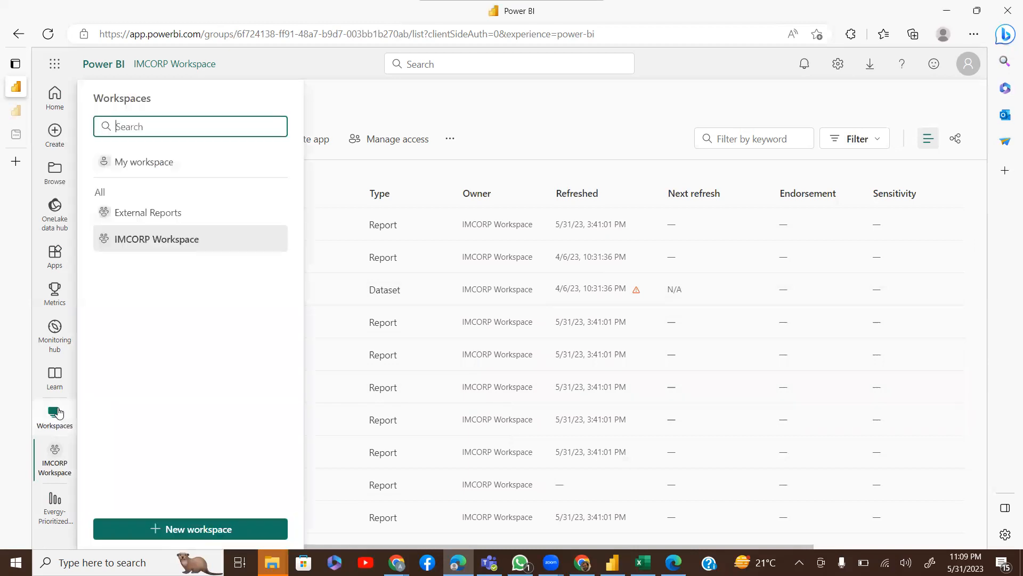
pyautogui.click(167, 238)
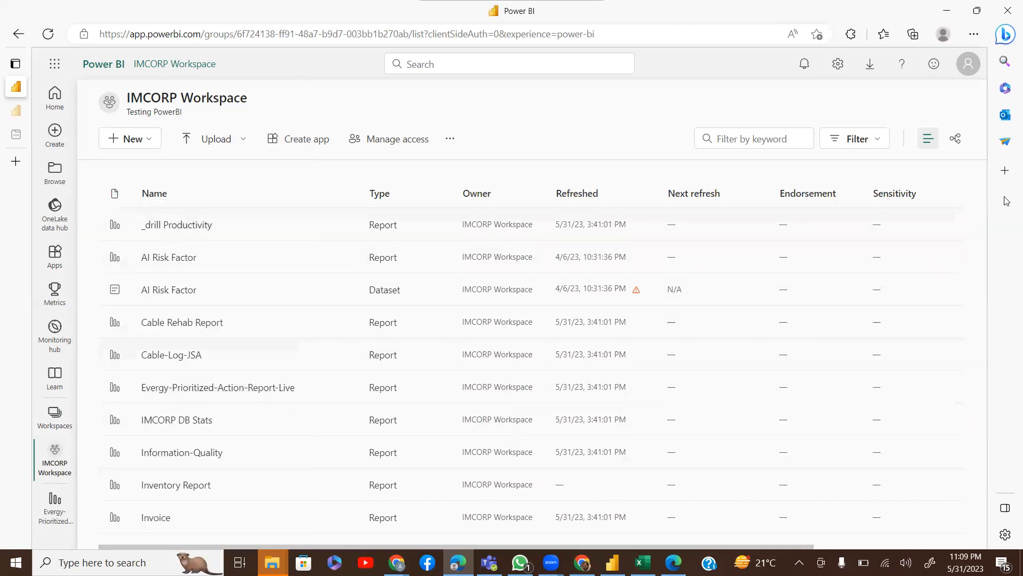
pyautogui.click(740, 139)
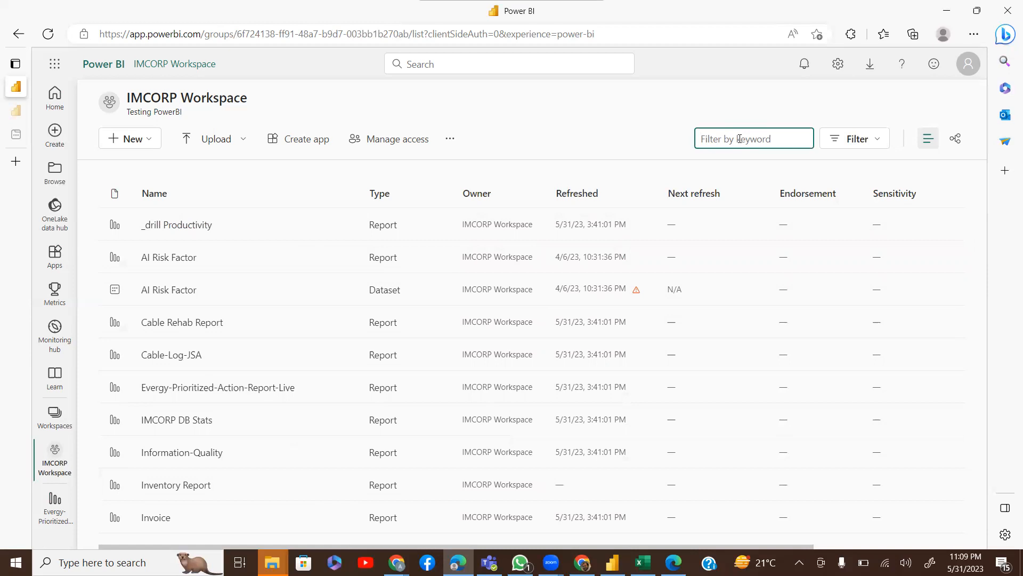
pyautogui.write('das')
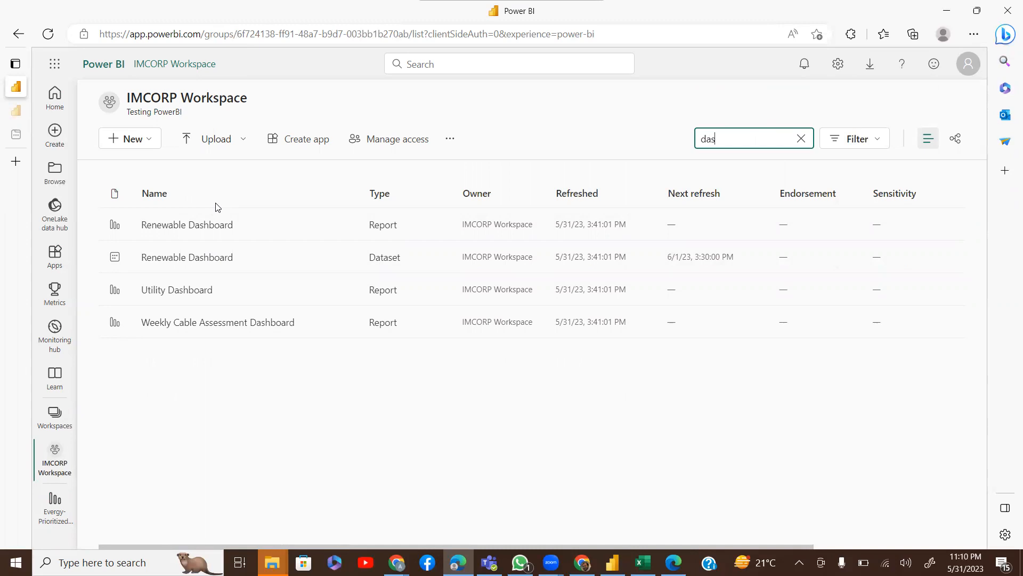
# In File Explorer, filter the OneDrive IMCORP folder to Microsoft.MicrosoftPowerBIDesktop (.pbix) files only
pyautogui.moveTo(271, 562)
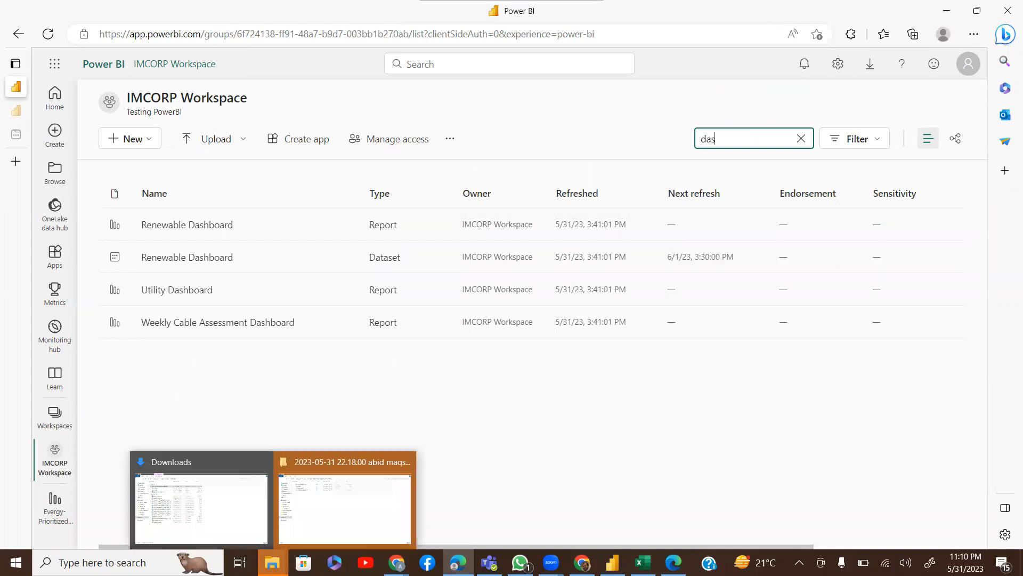
pyautogui.click(229, 506)
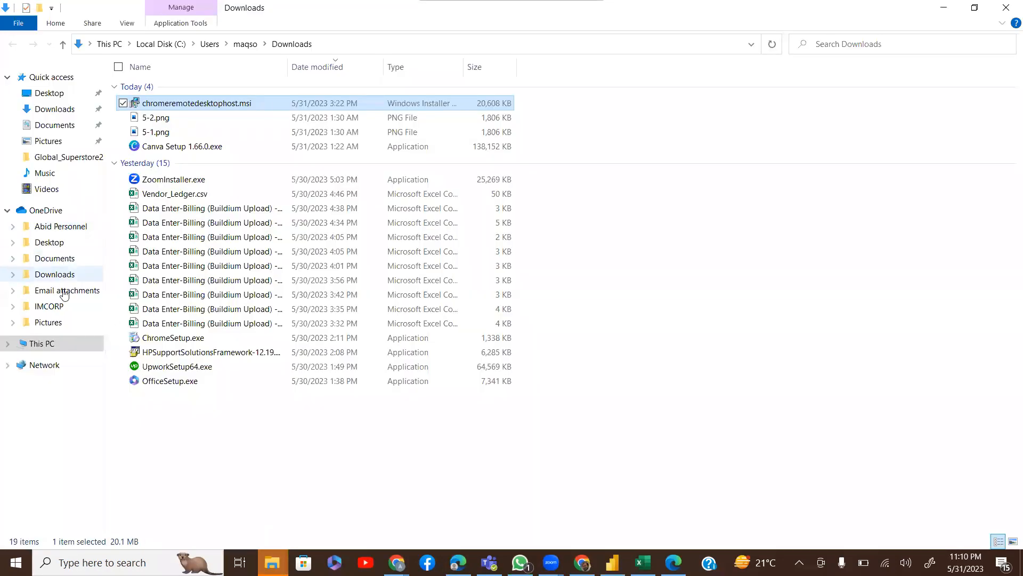
pyautogui.click(65, 306)
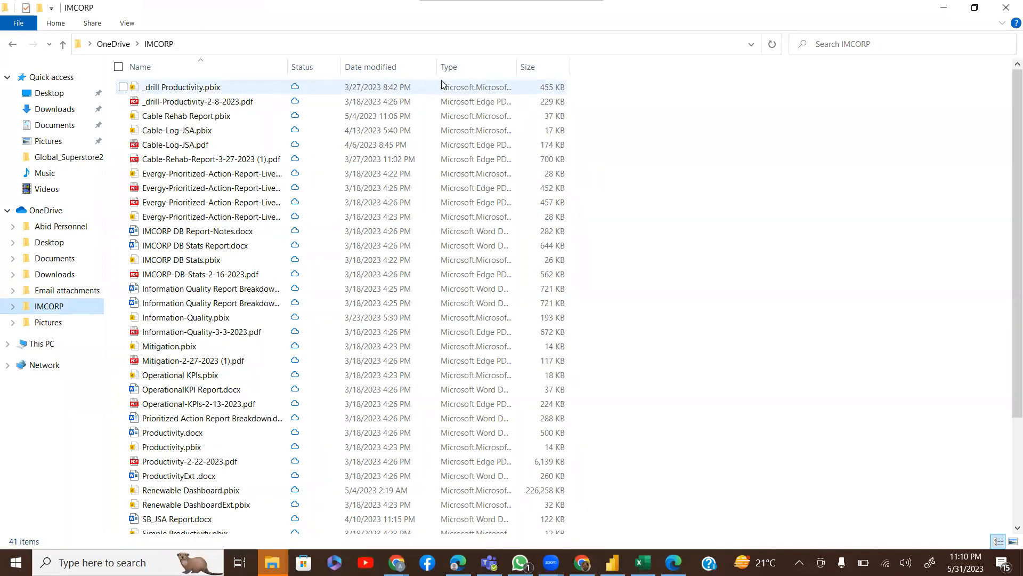
pyautogui.click(511, 69)
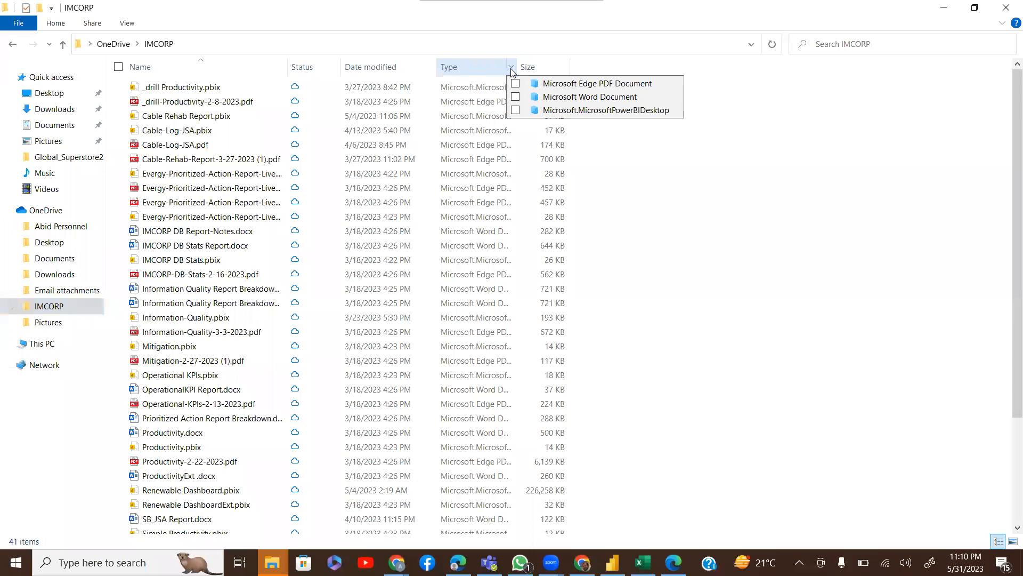
pyautogui.click(516, 110)
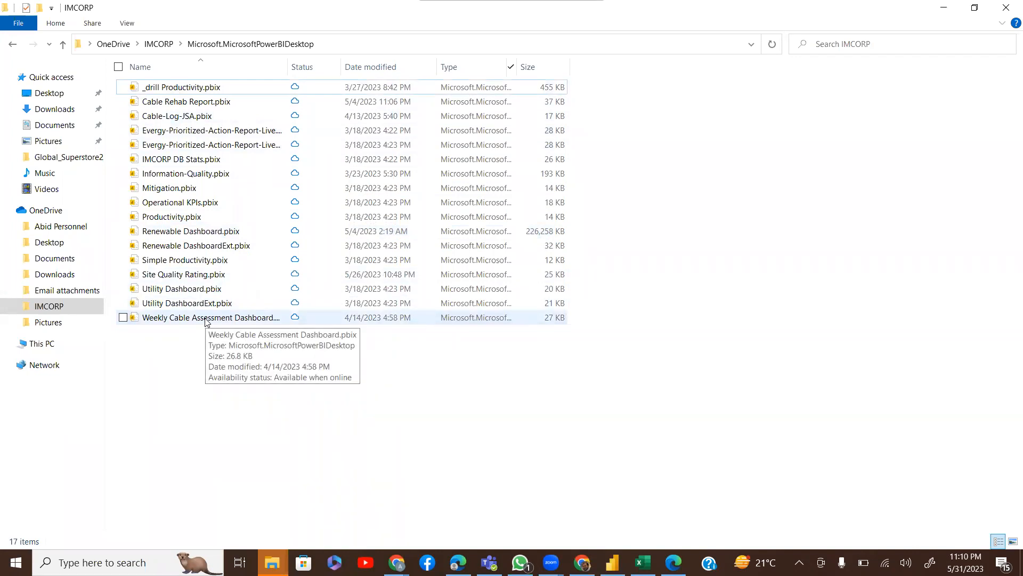
# Bring Power BI Desktop forward and dismiss its welcome screen to reach the blank Untitled report
pyautogui.moveTo(613, 562)
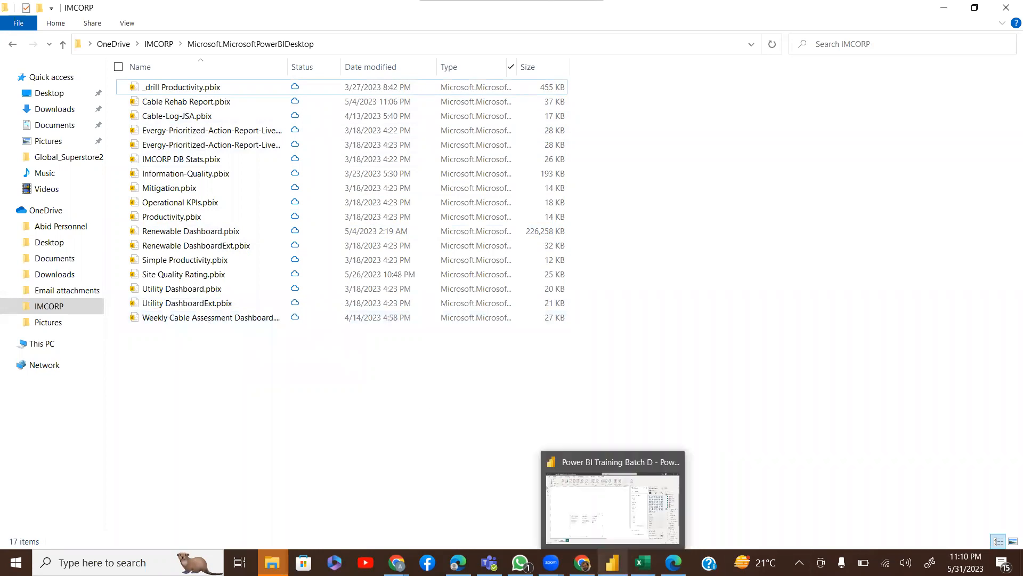
pyautogui.click(585, 509)
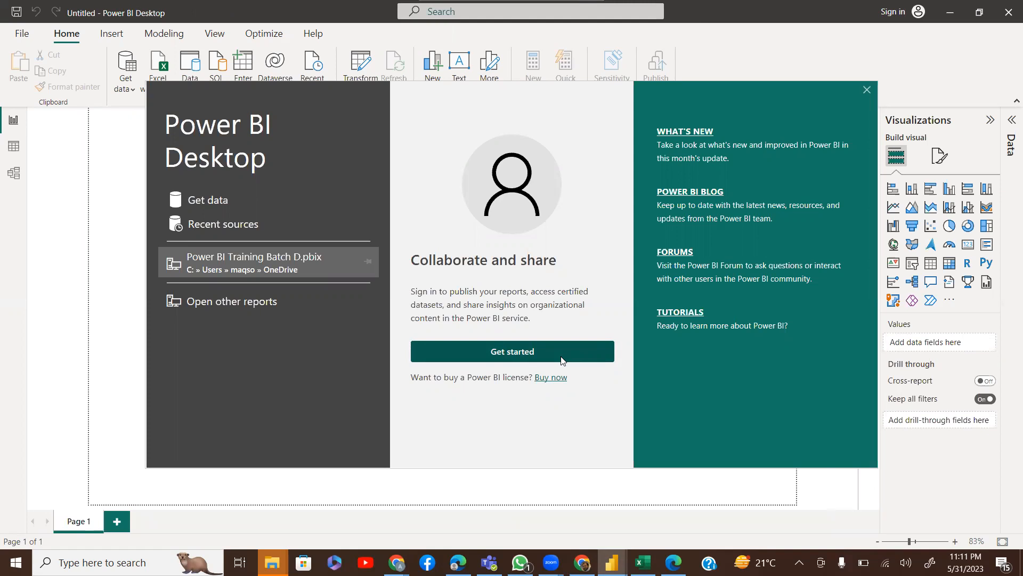
pyautogui.click(524, 355)
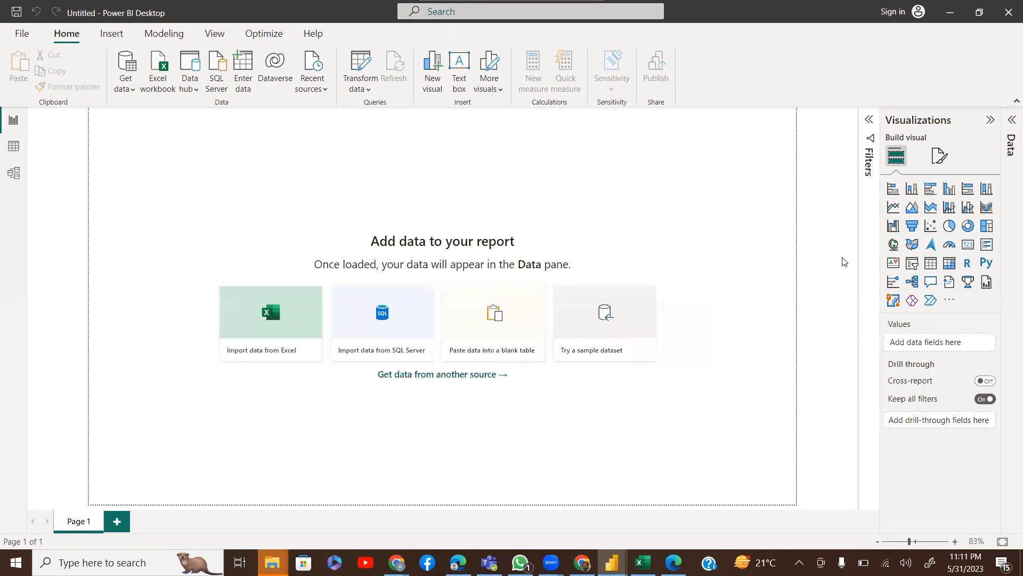
# Sign in to Power BI Desktop with the user's work e-mail and work or school account
pyautogui.click(901, 13)
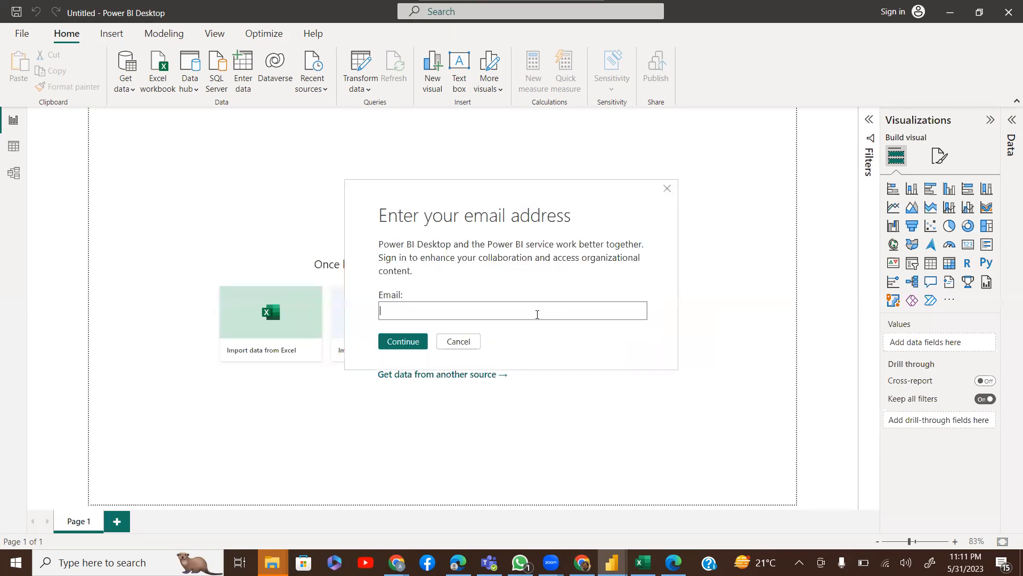
pyautogui.press('Return')
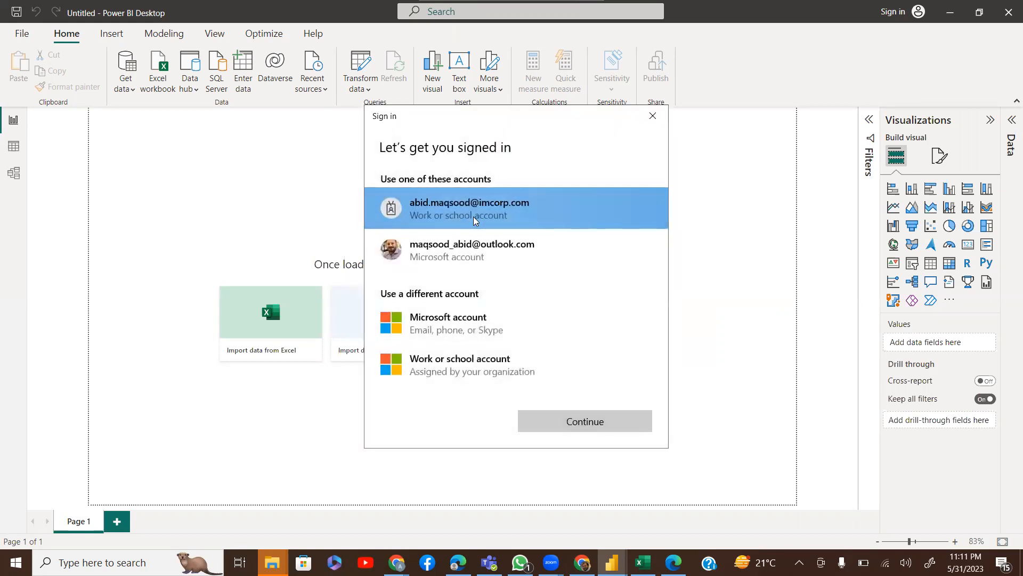
pyautogui.click(618, 421)
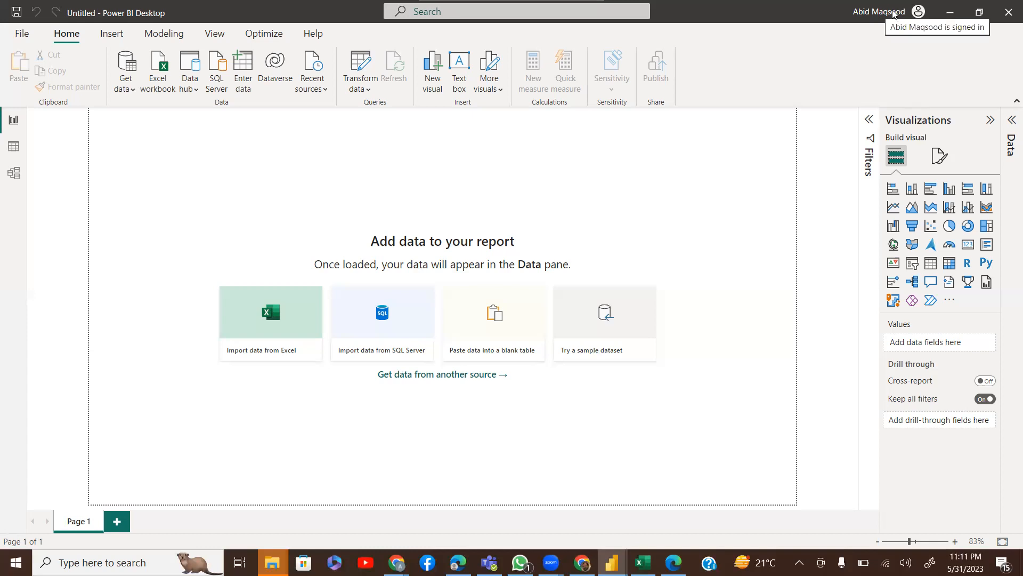
# Open the Data hub of published datasets via Get data > Power BI datasets
pyautogui.click(134, 93)
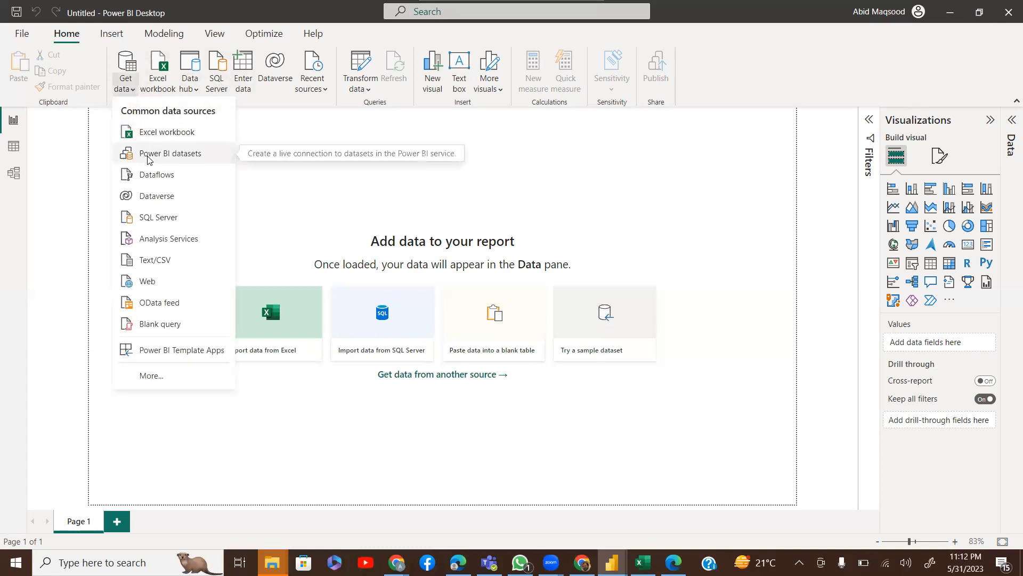
pyautogui.click(176, 156)
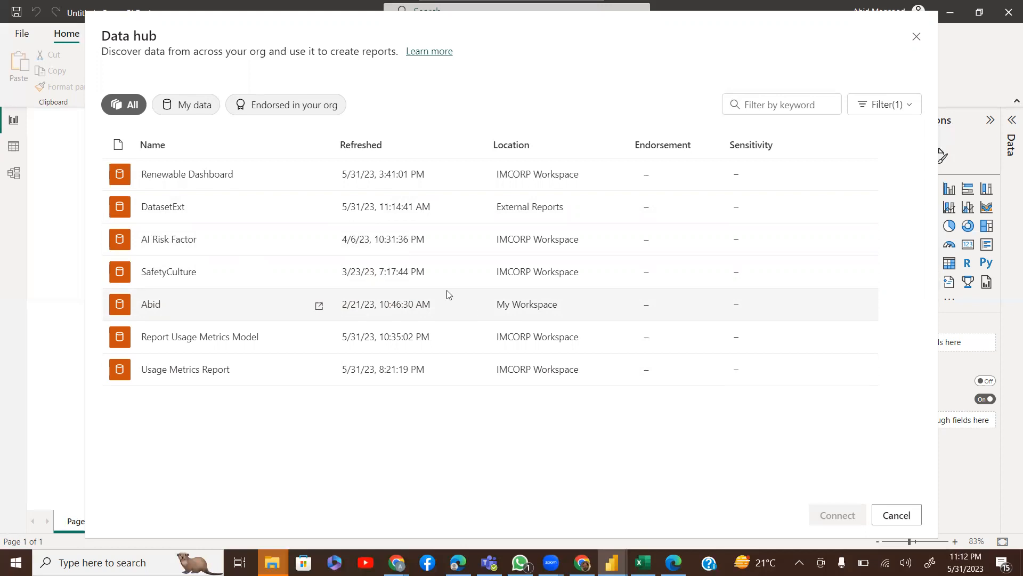
# Select the Renewable Dashboard dataset in the Data hub and connect to it live
pyautogui.click(195, 177)
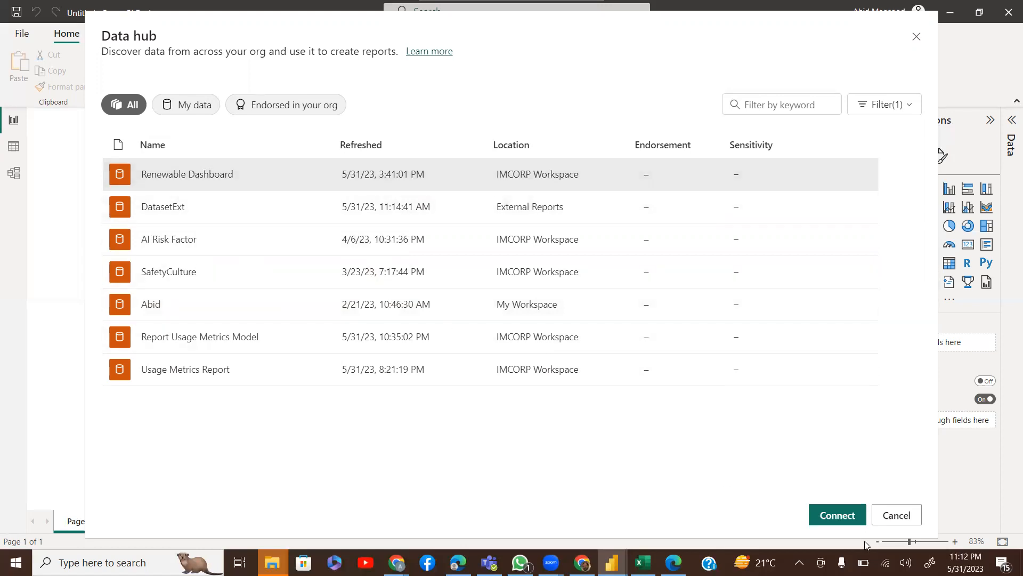
pyautogui.click(850, 514)
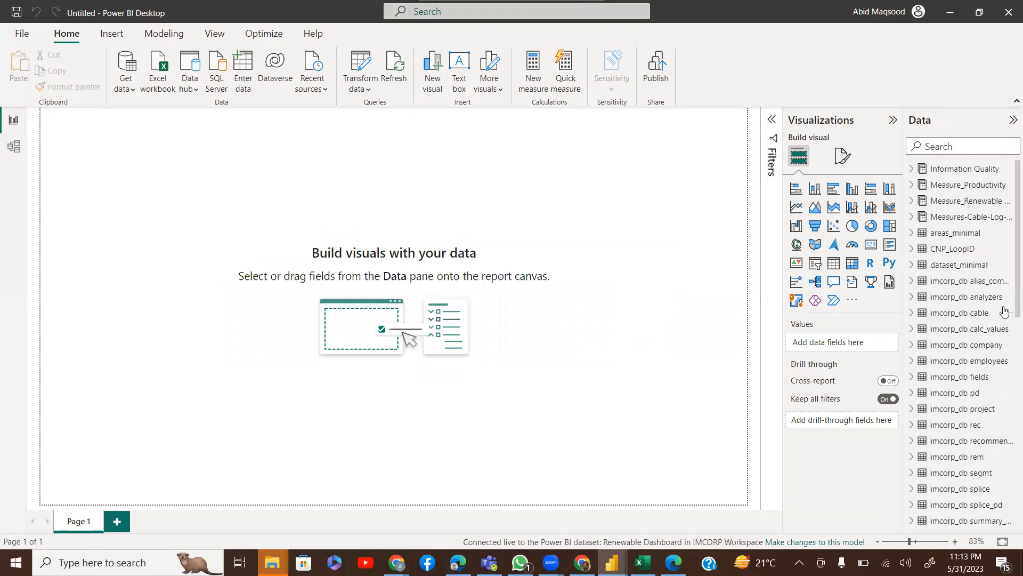
# Expand Measure_Renewable Dashboard in the Data pane to reveal measures like 100pC and AvgCircuitFeet
pyautogui.scroll(-15, 1009, 251)
pyautogui.scroll(15, 959, 267)
pyautogui.click(914, 202)
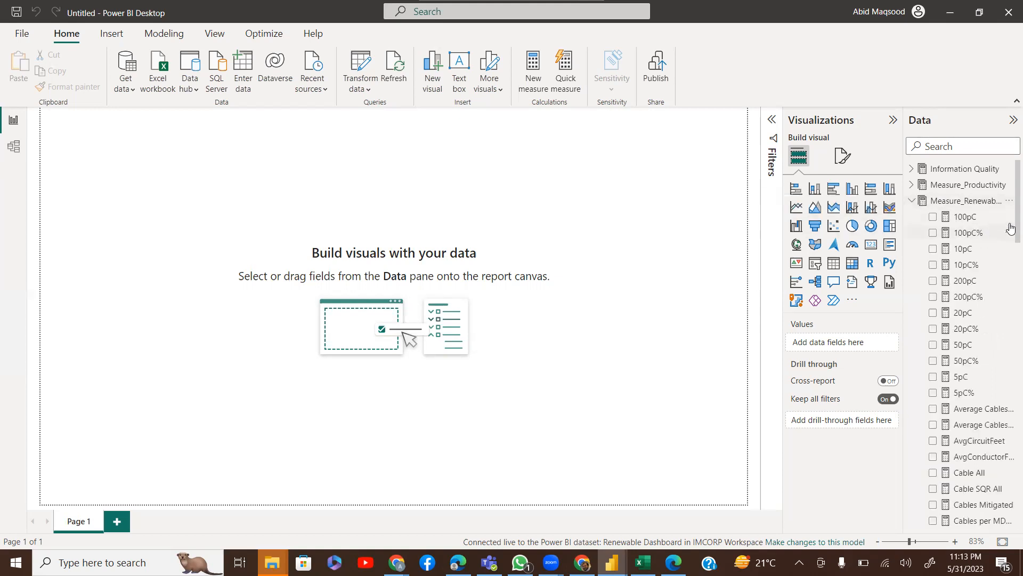
pyautogui.scroll(-10, 1009, 226)
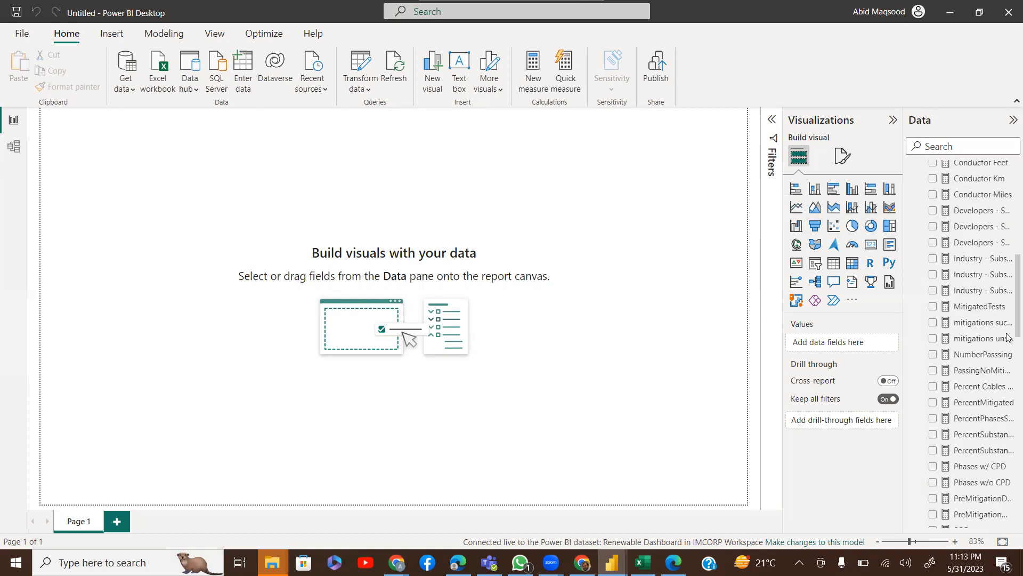
pyautogui.scroll(10, 1008, 361)
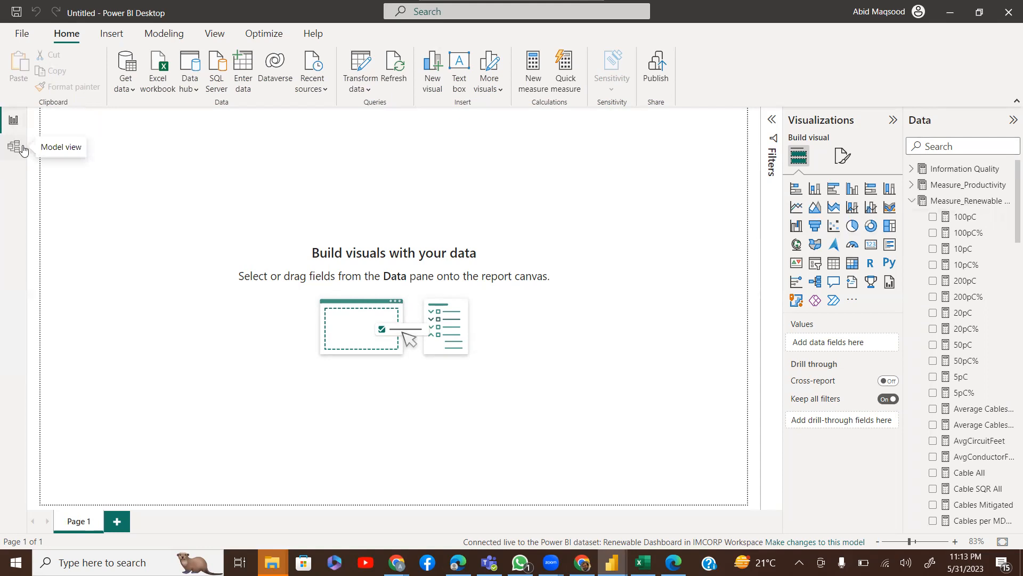
pyautogui.click(14, 147)
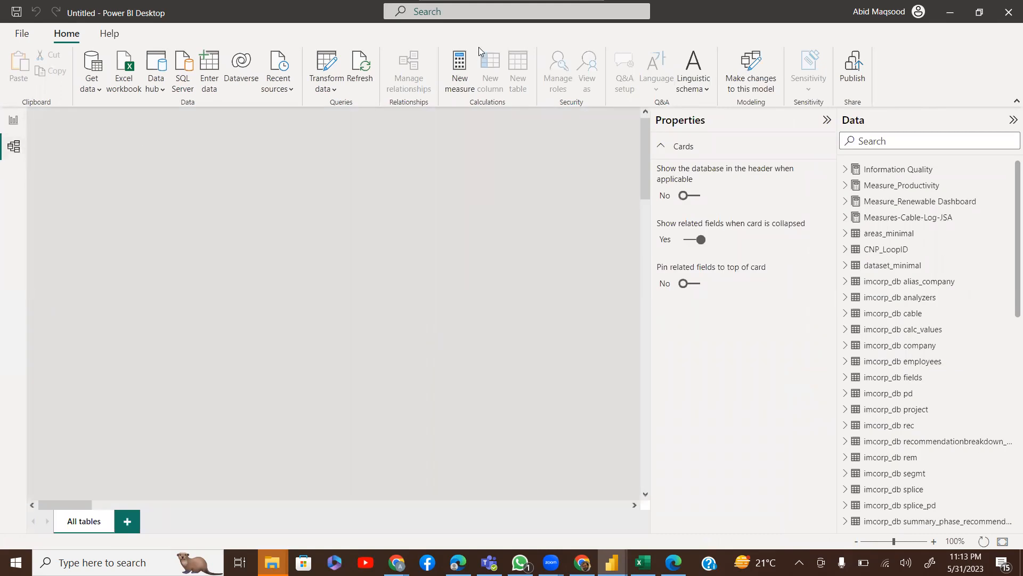
pyautogui.click(828, 122)
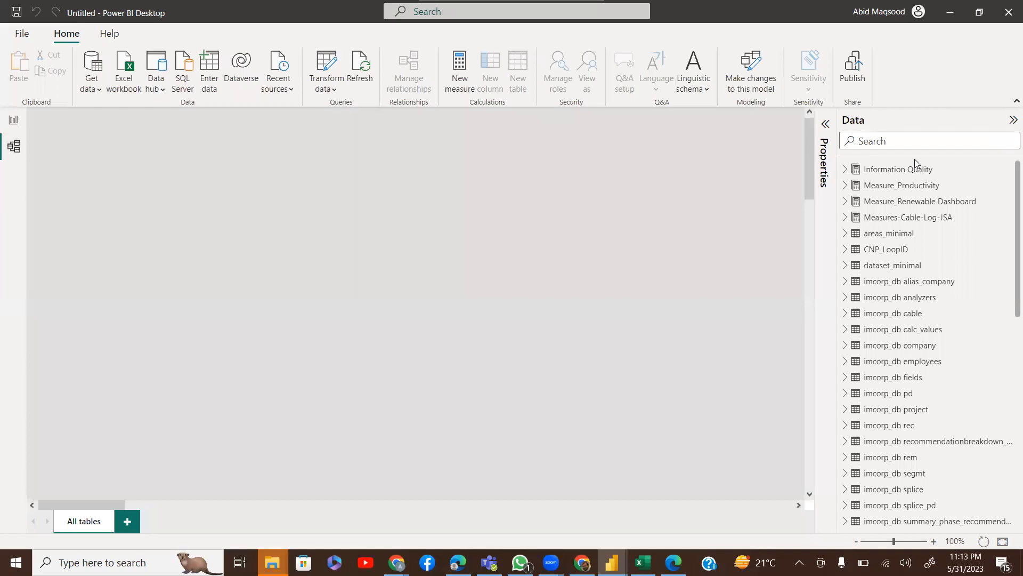
pyautogui.click(1011, 121)
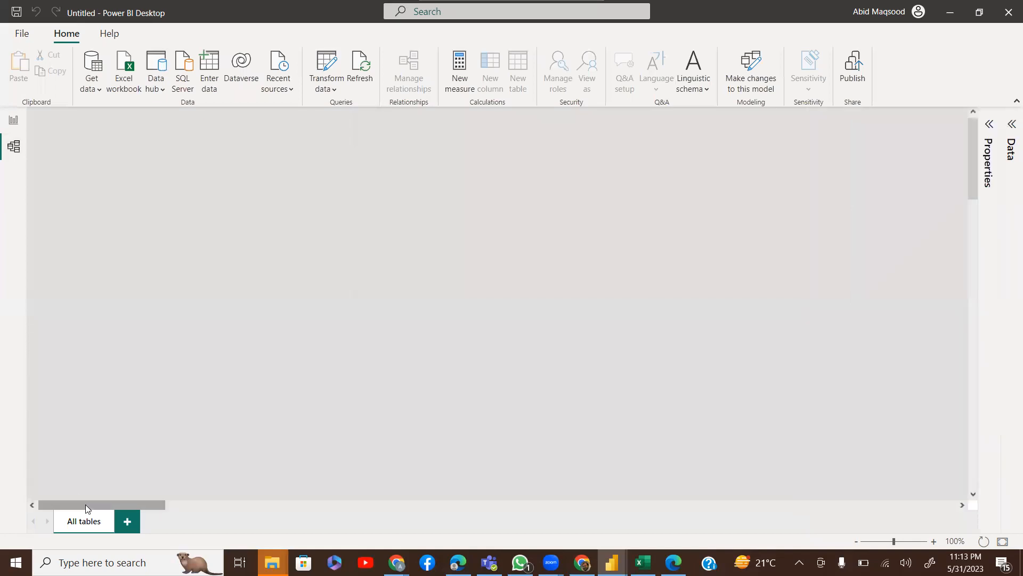
pyautogui.moveTo(366, 488); pyautogui.dragTo(484, 503)
pyautogui.moveTo(970, 145); pyautogui.dragTo(987, 309)
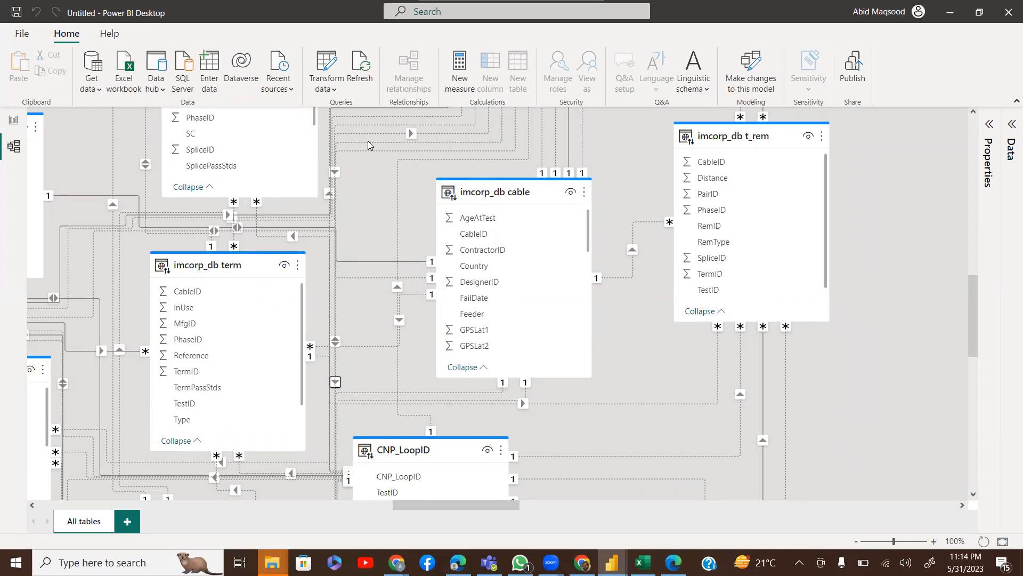
pyautogui.click(14, 121)
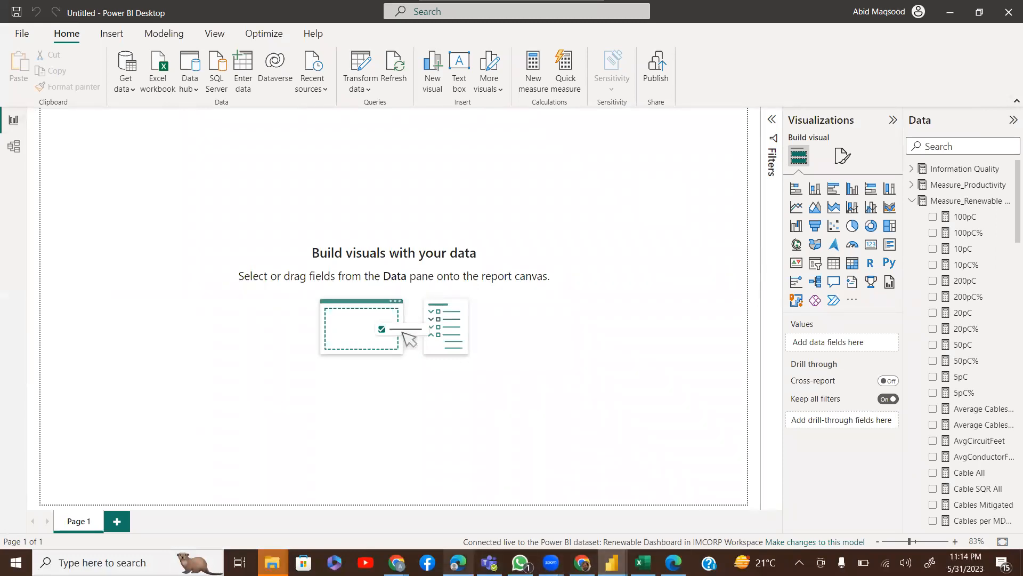
# Return to the browser and open the Utility Dashboard report in Power BI Service
pyautogui.click(458, 562)
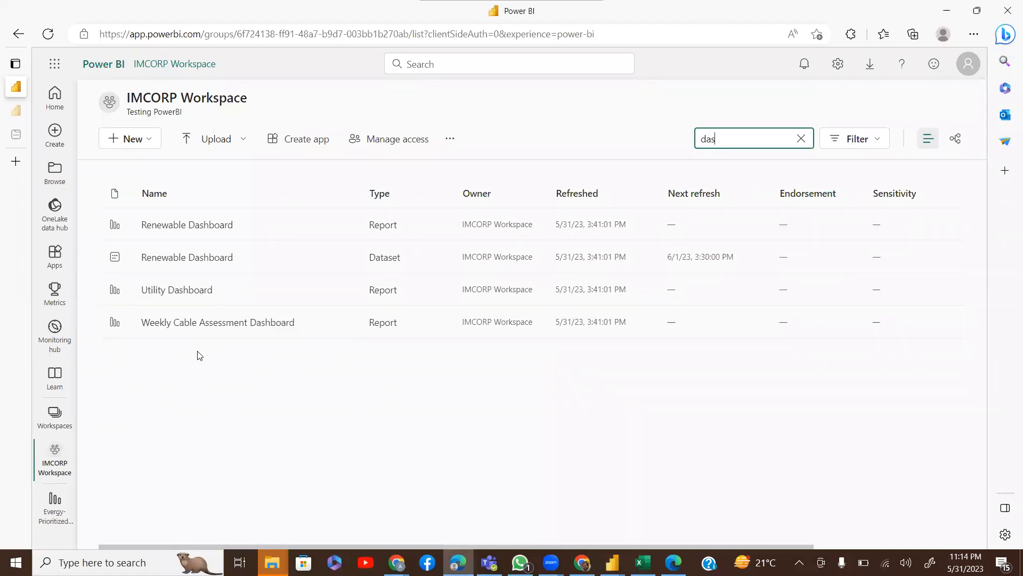
pyautogui.click(170, 293)
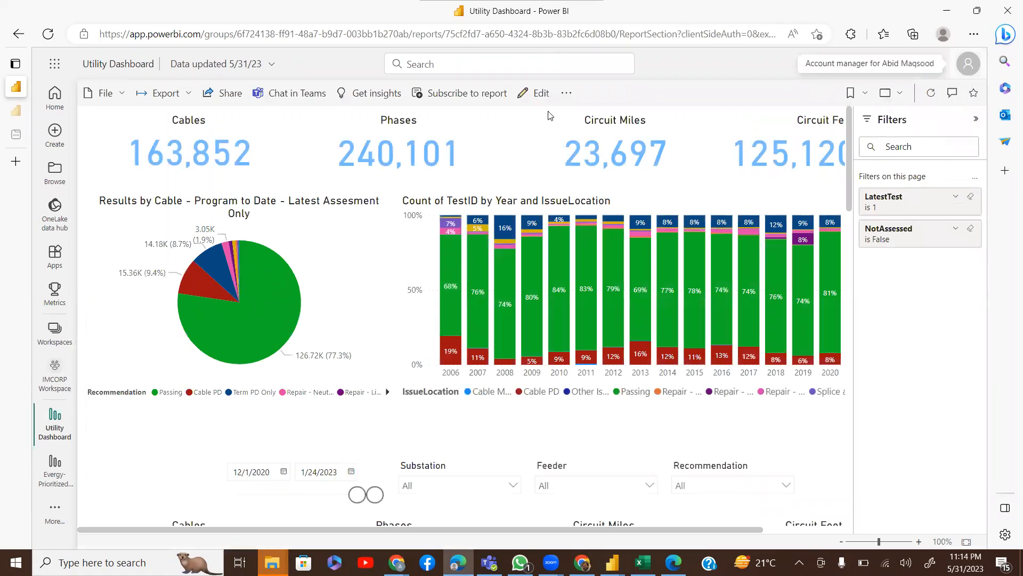
pyautogui.click(229, 105)
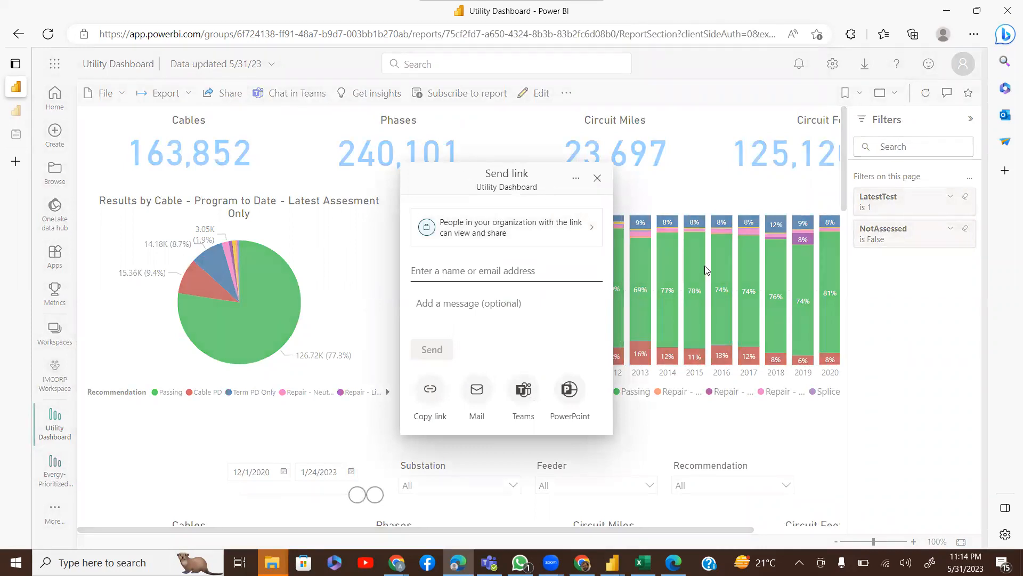
pyautogui.click(584, 237)
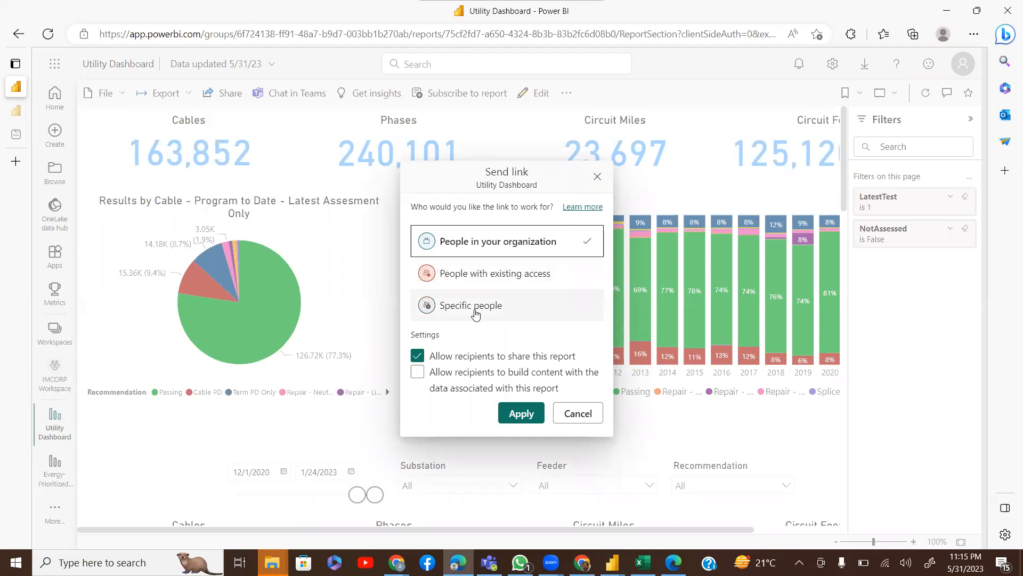
pyautogui.click(578, 414)
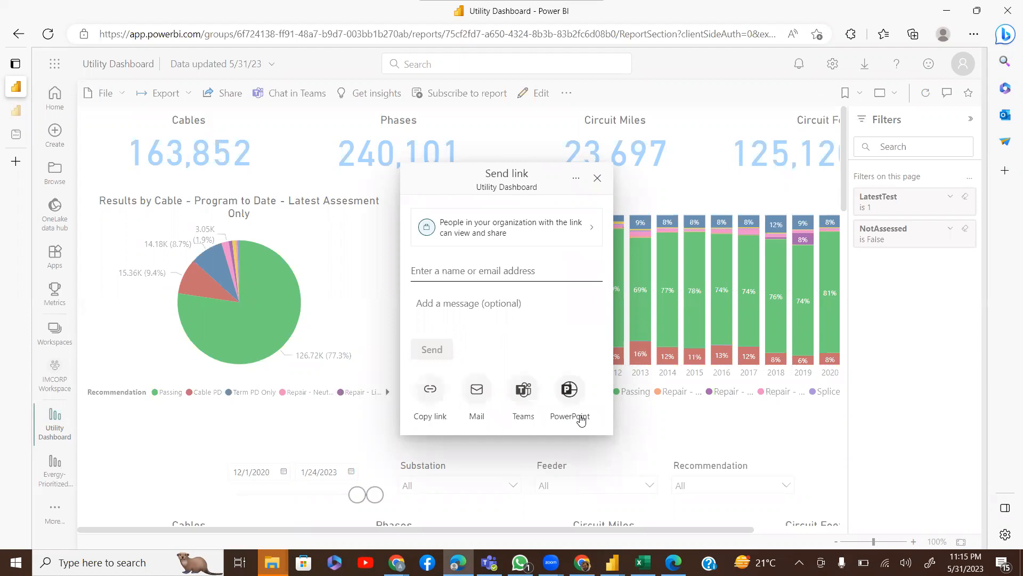
pyautogui.click(598, 179)
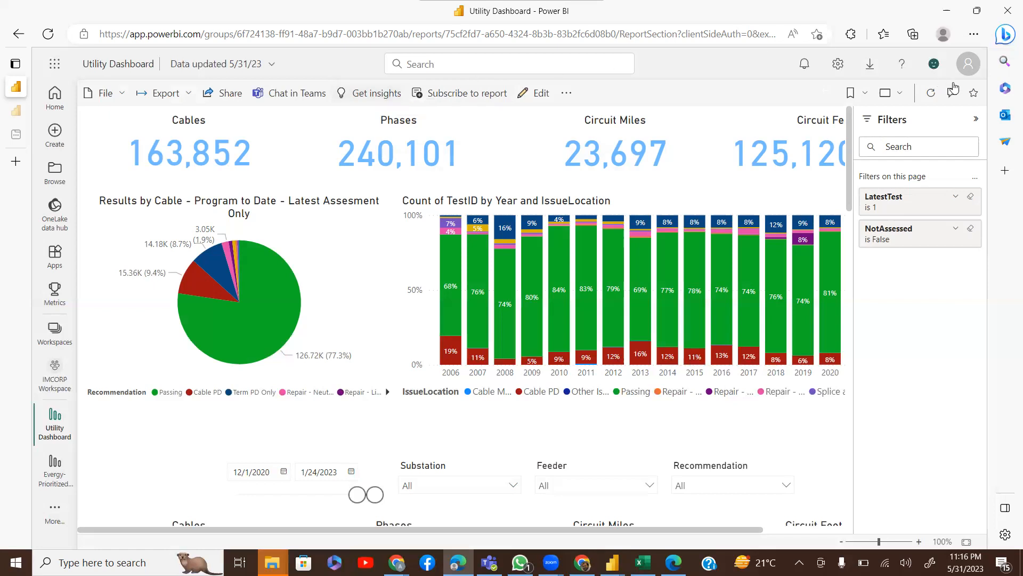
# Share the report to a Teams chat and bring Microsoft Teams' Chat view forward
pyautogui.click(289, 95)
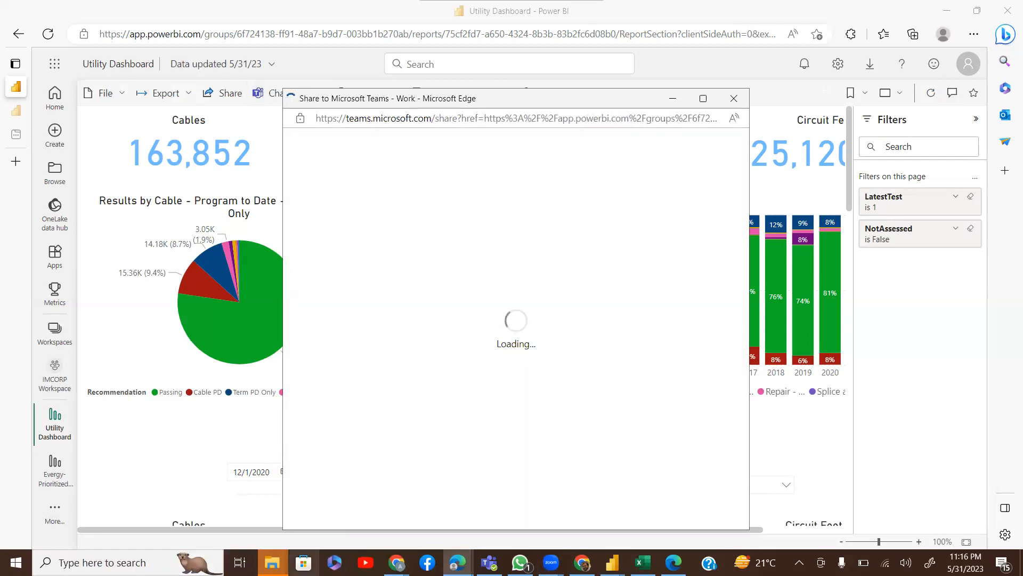
pyautogui.click(489, 562)
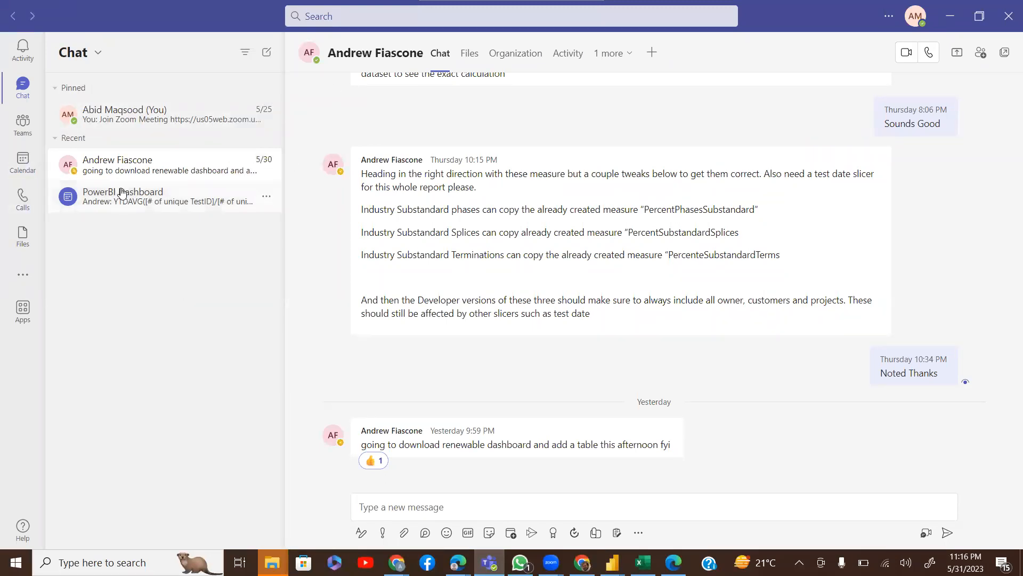
# Find the Power BI app in the Teams Apps catalogue by searching 'power bi', and open it
pyautogui.click(31, 308)
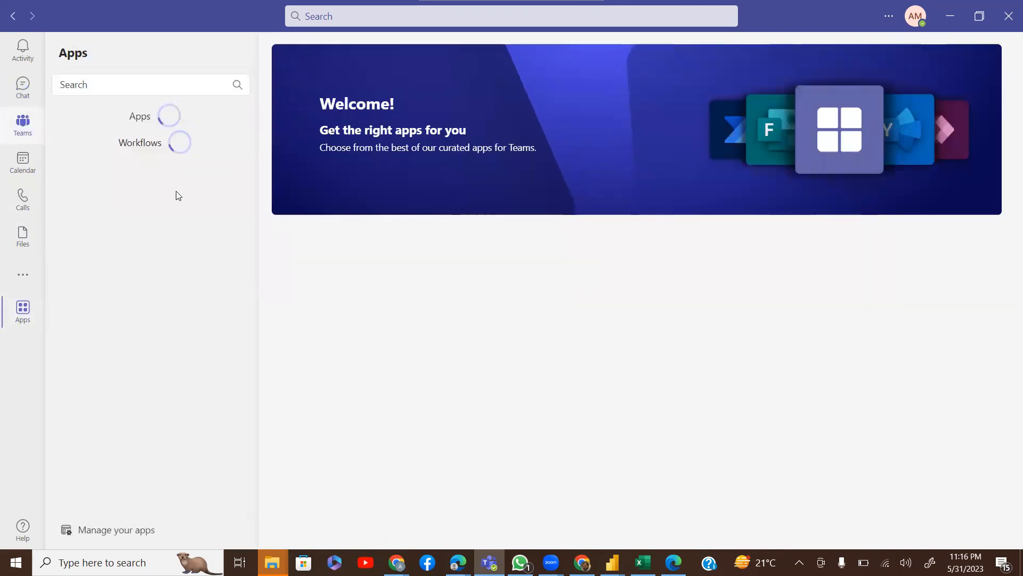
pyautogui.click(129, 86)
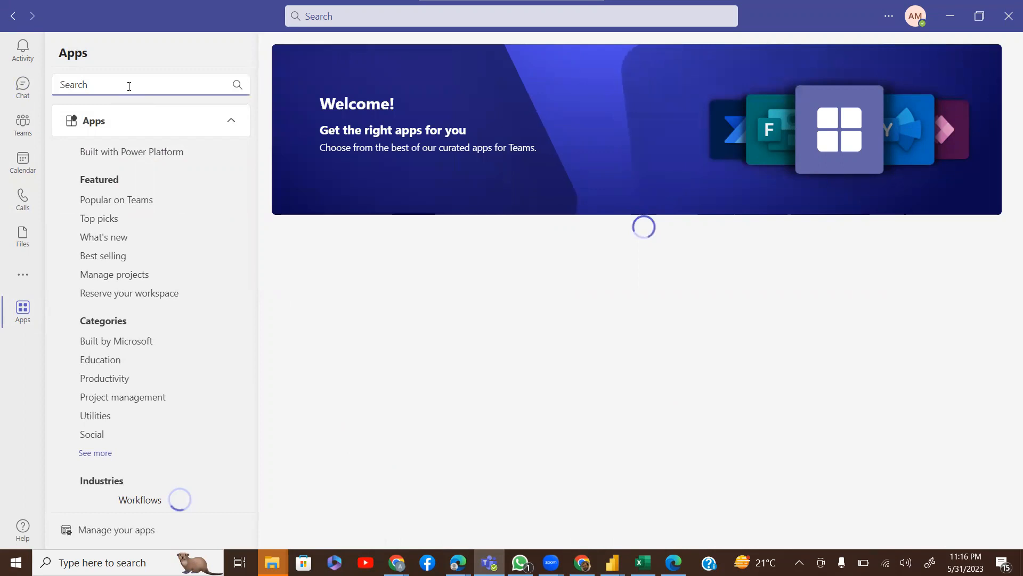
pyautogui.write('power bi')
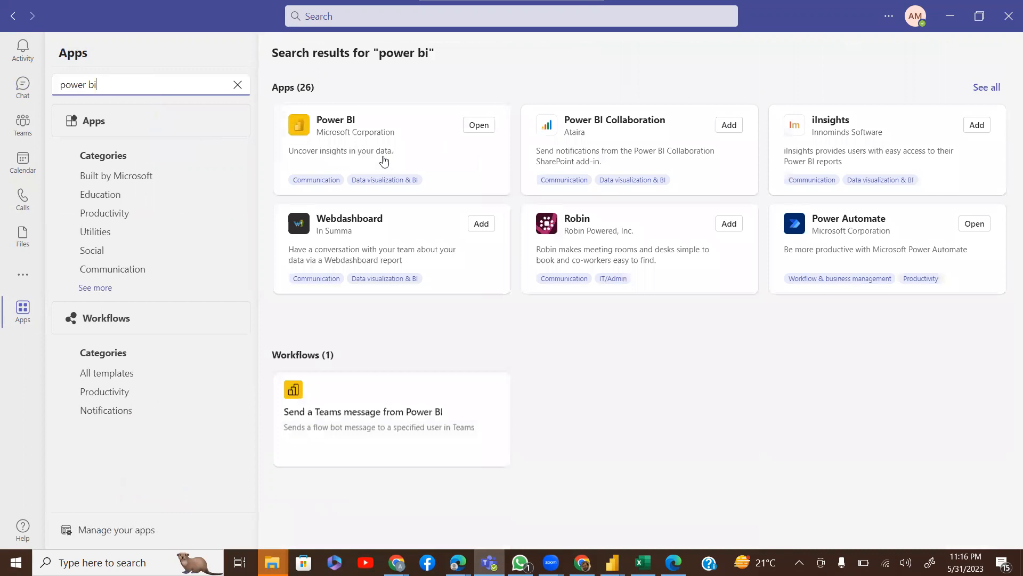
pyautogui.click(482, 127)
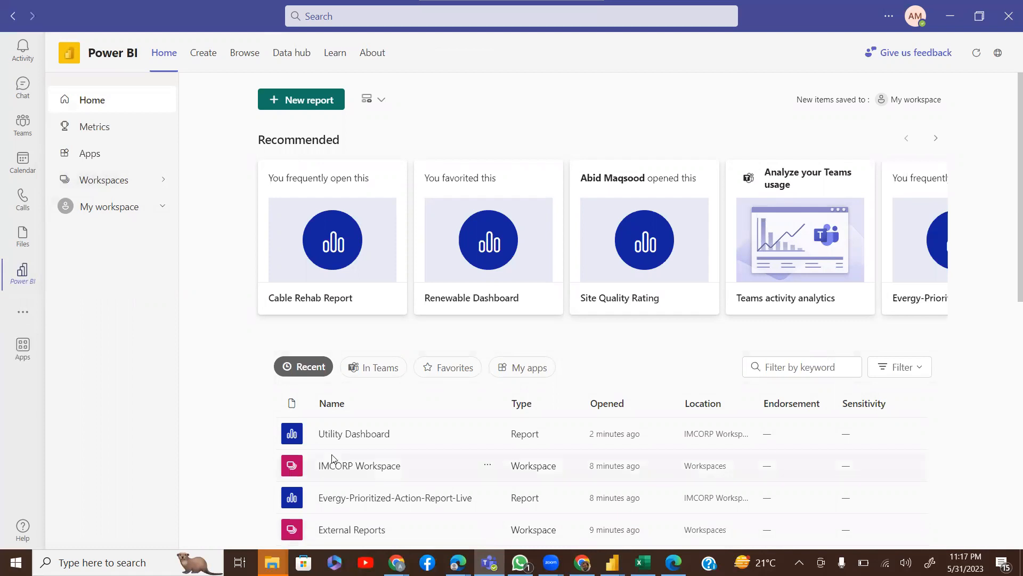
# Open IMCORP Workspace from the Power BI app's Recent list
pyautogui.click(377, 468)
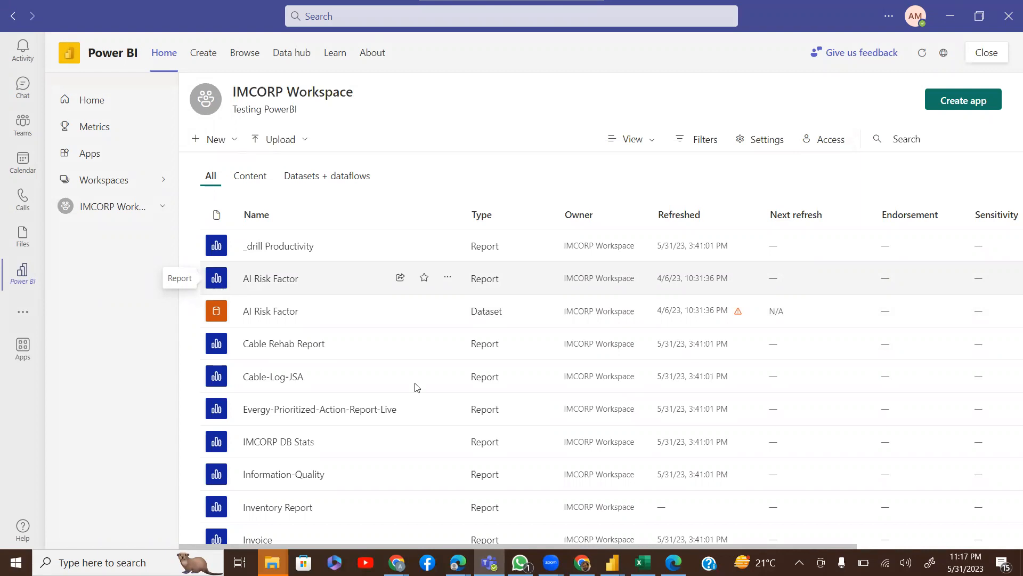
# Switch to Chrome and bring up the YouTube Studio tab
pyautogui.hotkey('alt', 'Tab')
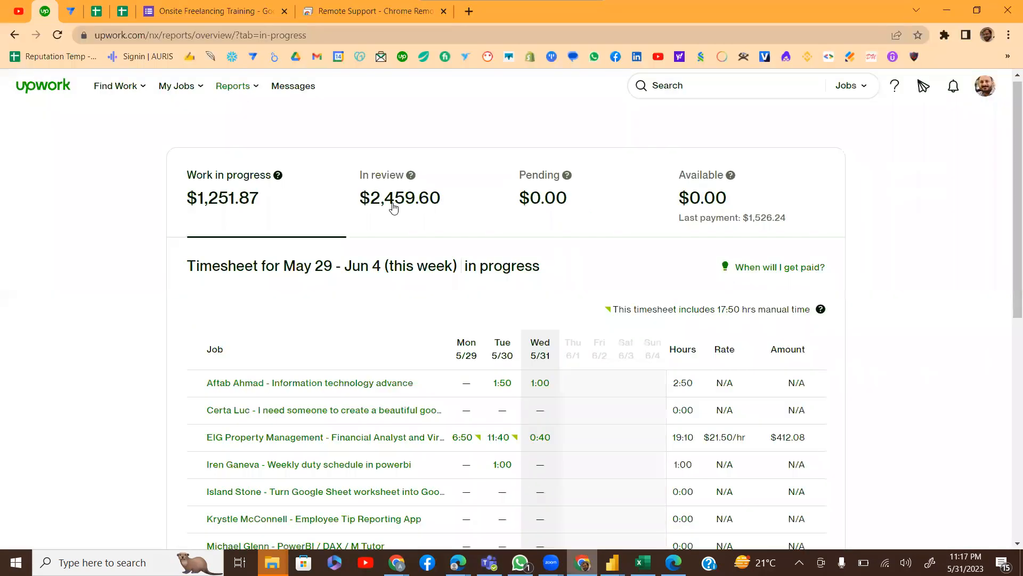
pyautogui.click(29, 10)
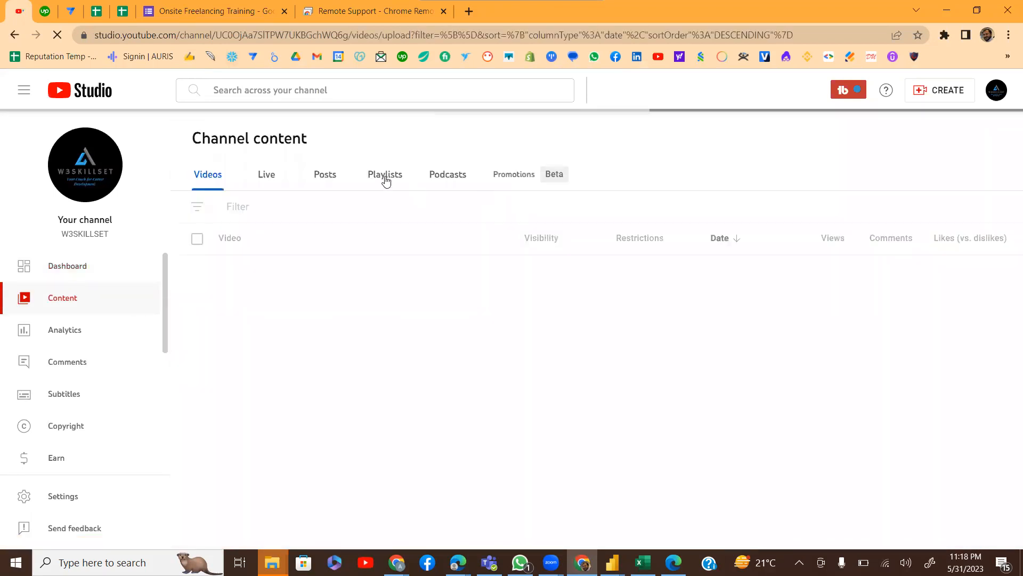
# Open the Power BI Training for Freelancers 22/23 playlist's Videos and browse its DAX lessons
pyautogui.click(386, 180)
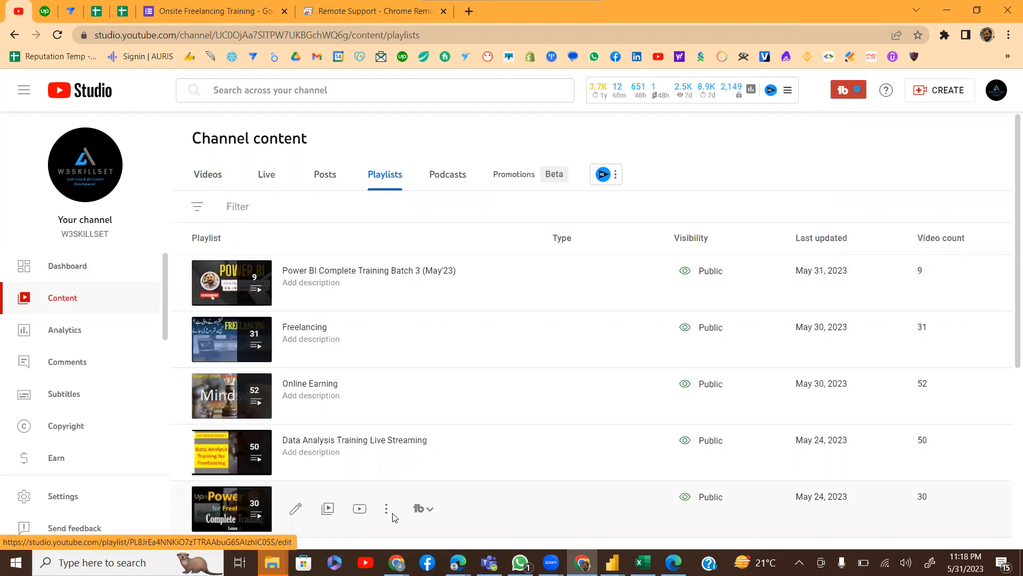
pyautogui.click(216, 503)
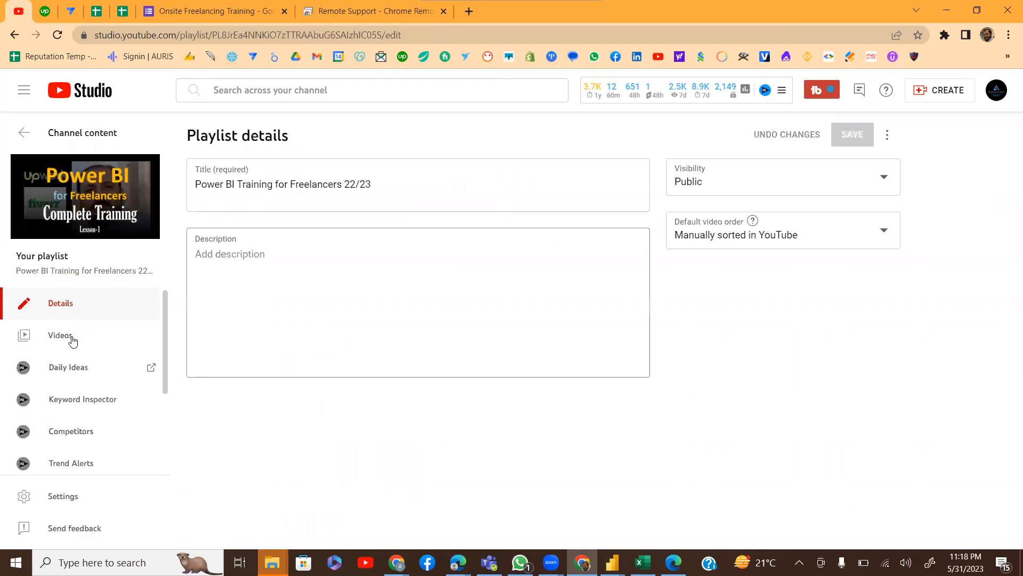
pyautogui.click(71, 337)
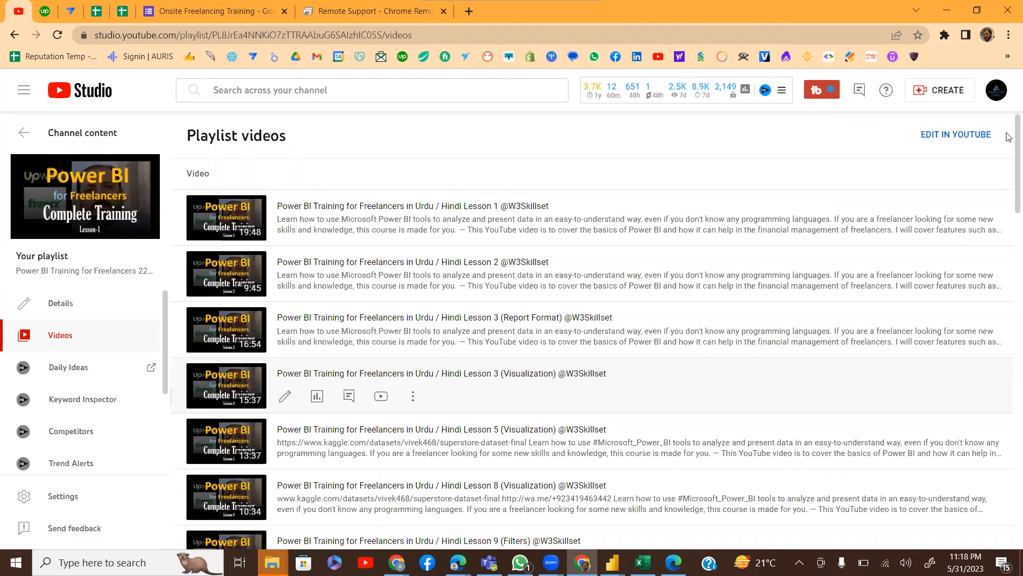
pyautogui.scroll(-2, 1009, 171)
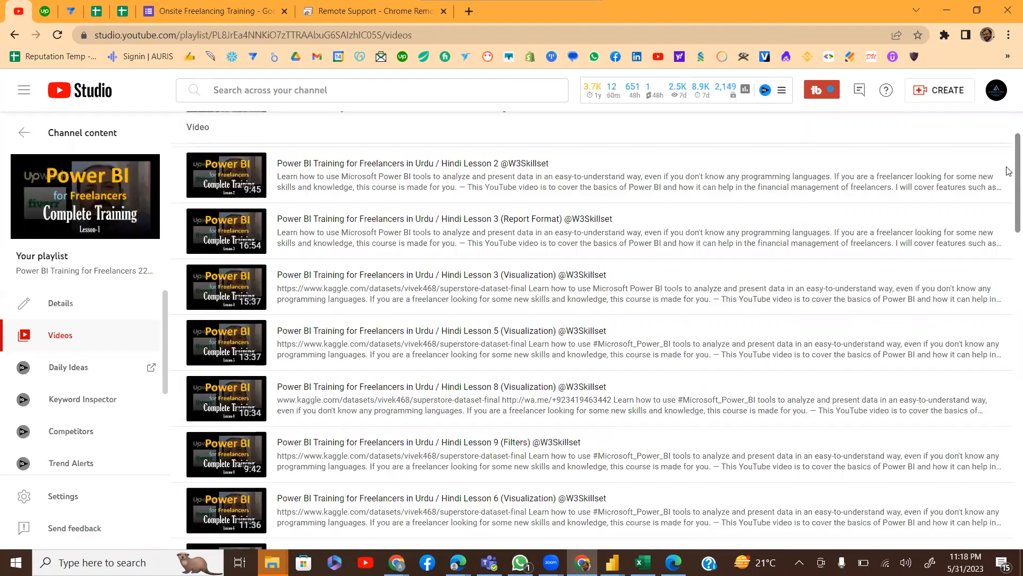
pyautogui.scroll(-1, 1009, 170)
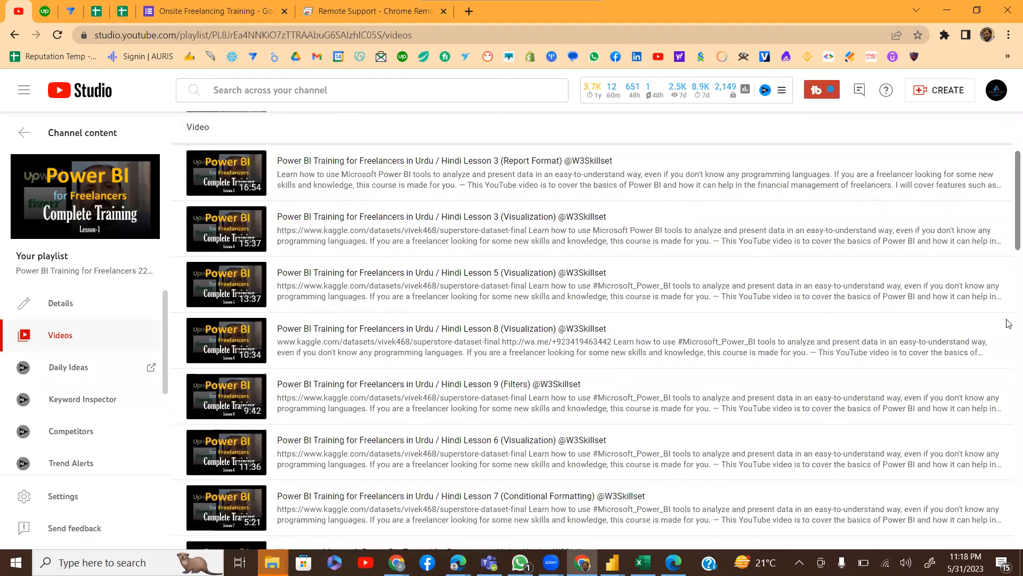
pyautogui.scroll(-10, 1008, 336)
pyautogui.scroll(-9, 1008, 461)
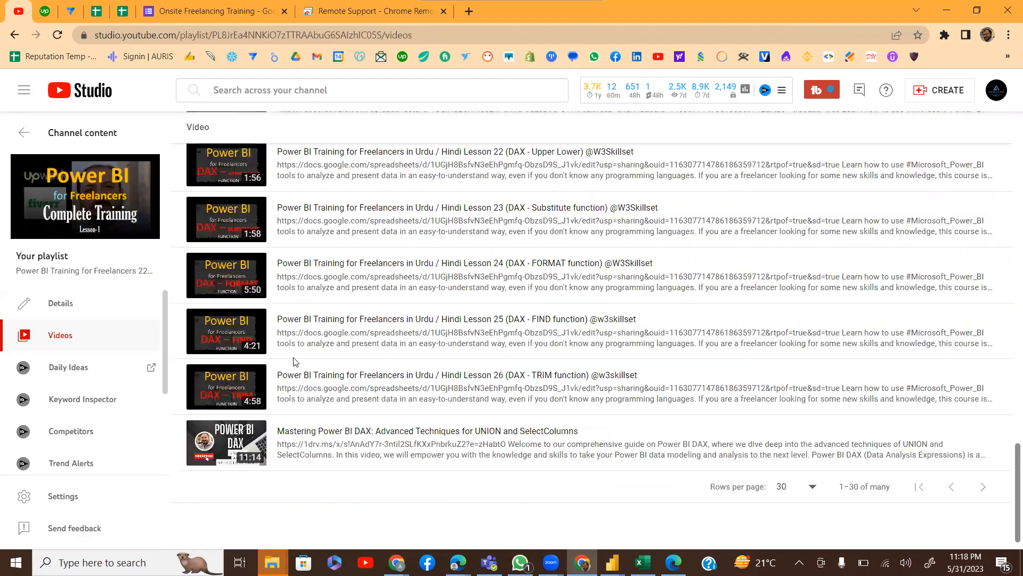
pyautogui.scroll(-1, 216, 408)
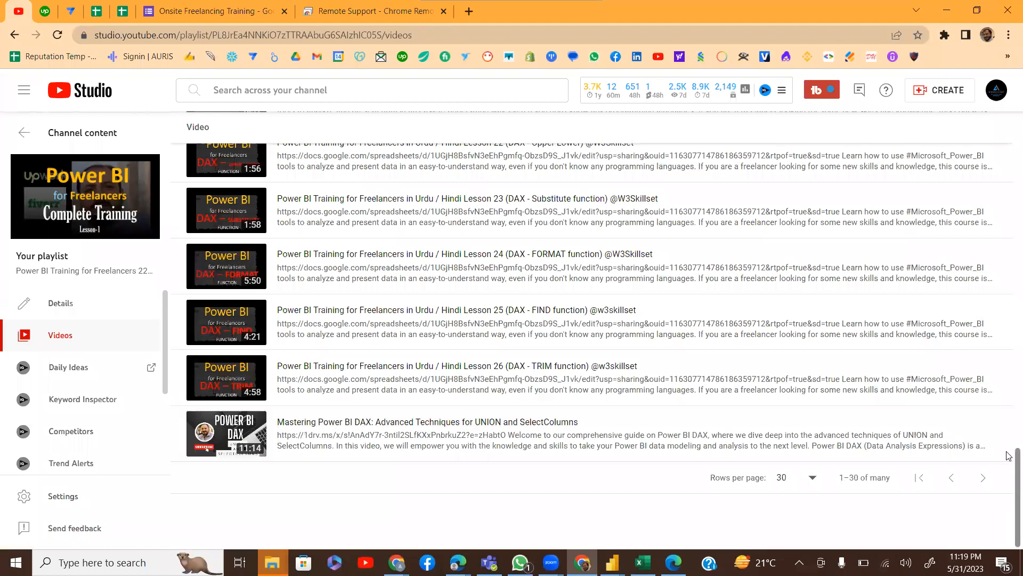
pyautogui.scroll(3, 1008, 447)
pyautogui.scroll(2, 1009, 448)
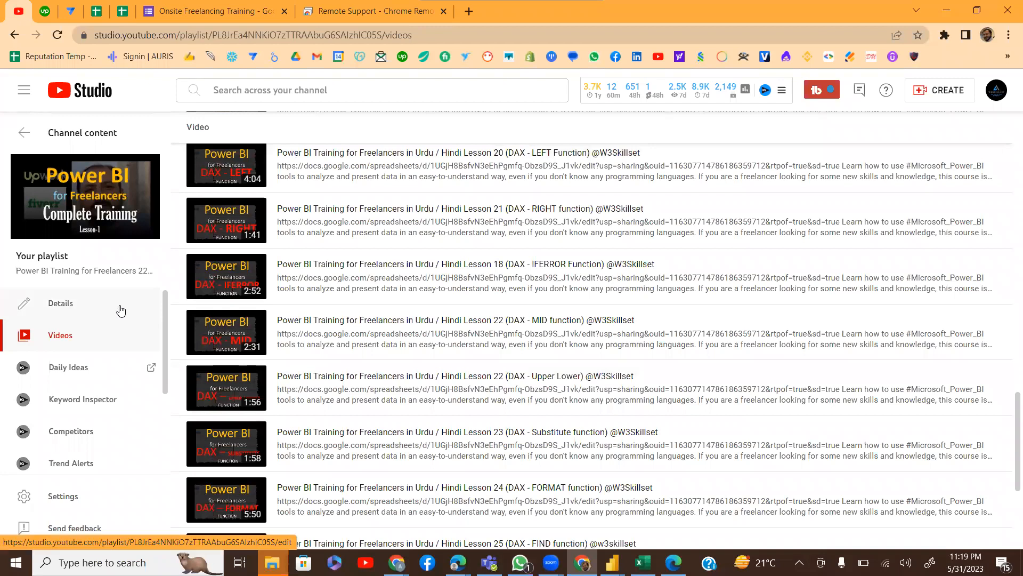
# Copy the shareable link of the Power BI Training for Freelancers 22/23 playlist
pyautogui.click(23, 135)
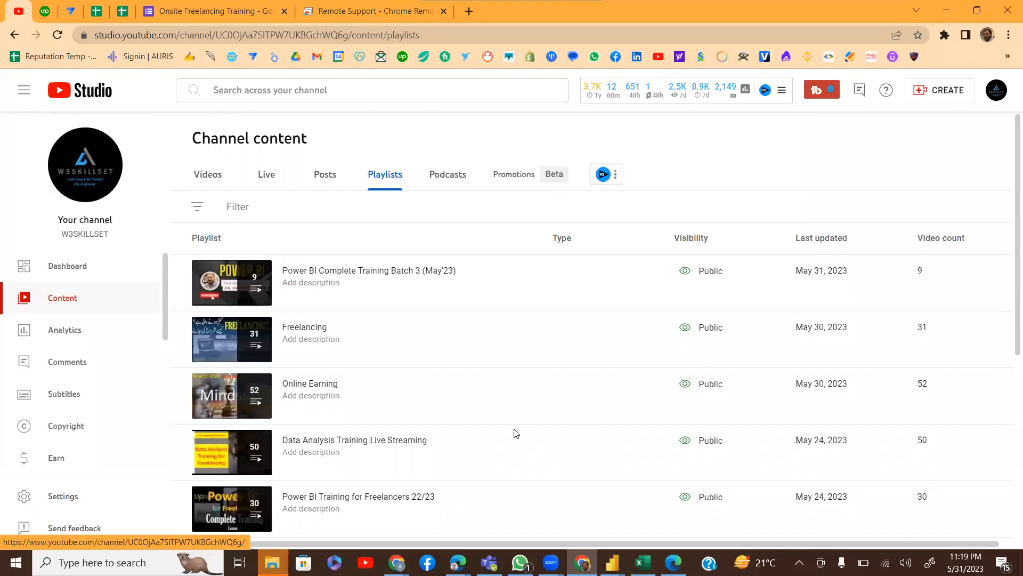
pyautogui.moveTo(389, 508)
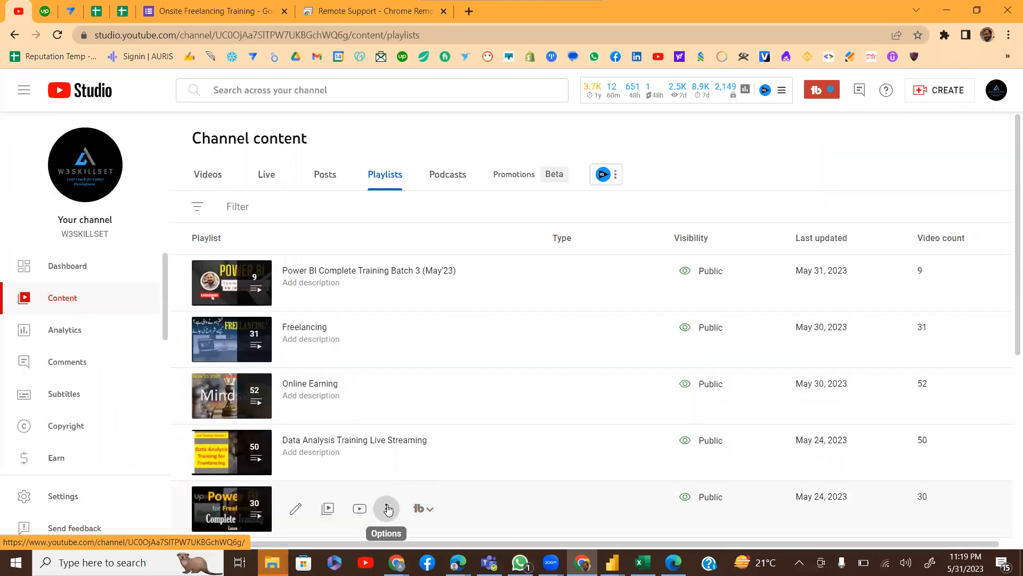
pyautogui.click(389, 508)
pyautogui.click(351, 442)
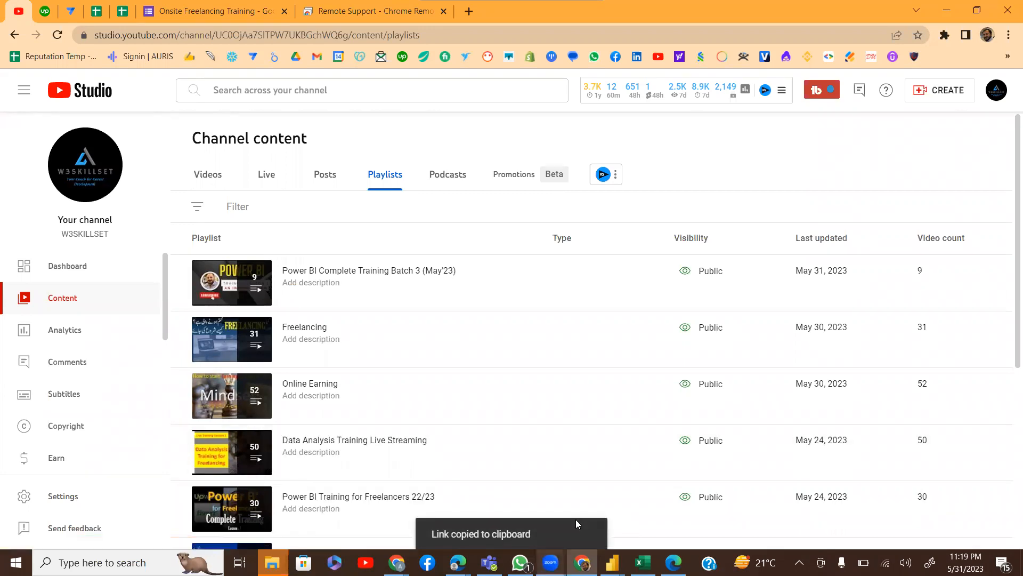
# Bring the Power BI Desktop Training Batch D report back to the front
pyautogui.moveTo(551, 563)
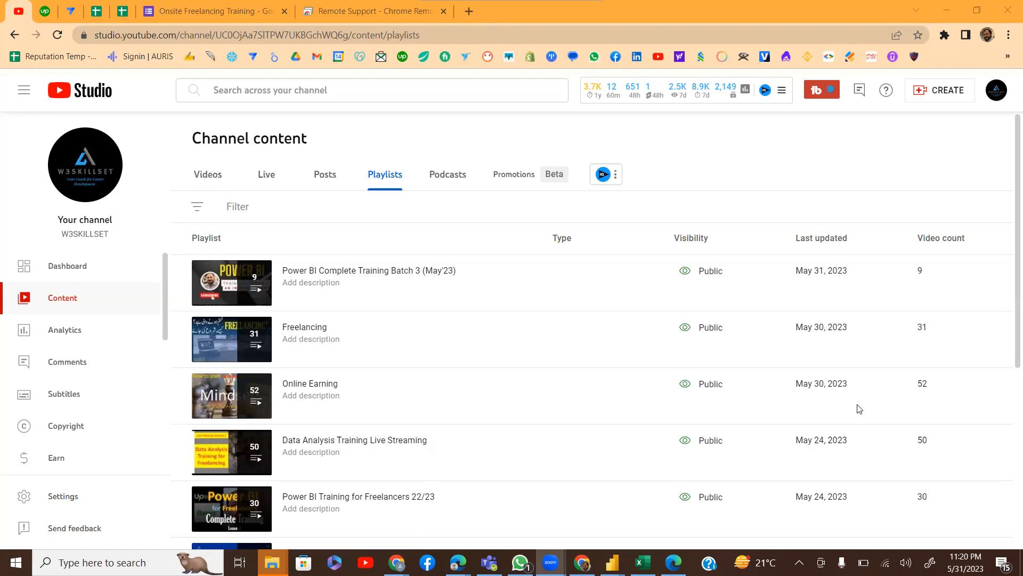
pyautogui.moveTo(612, 561)
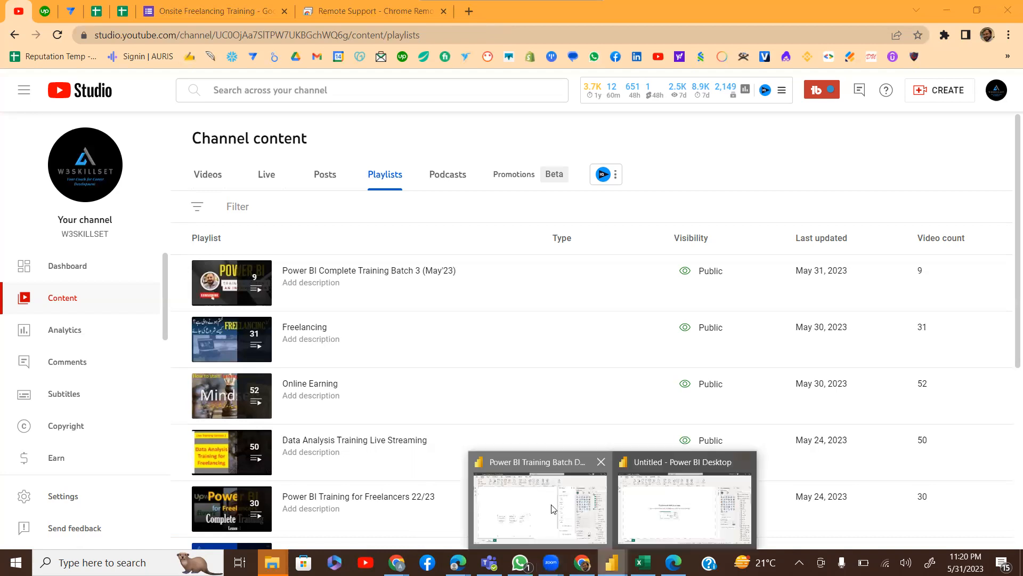
pyautogui.click(700, 462)
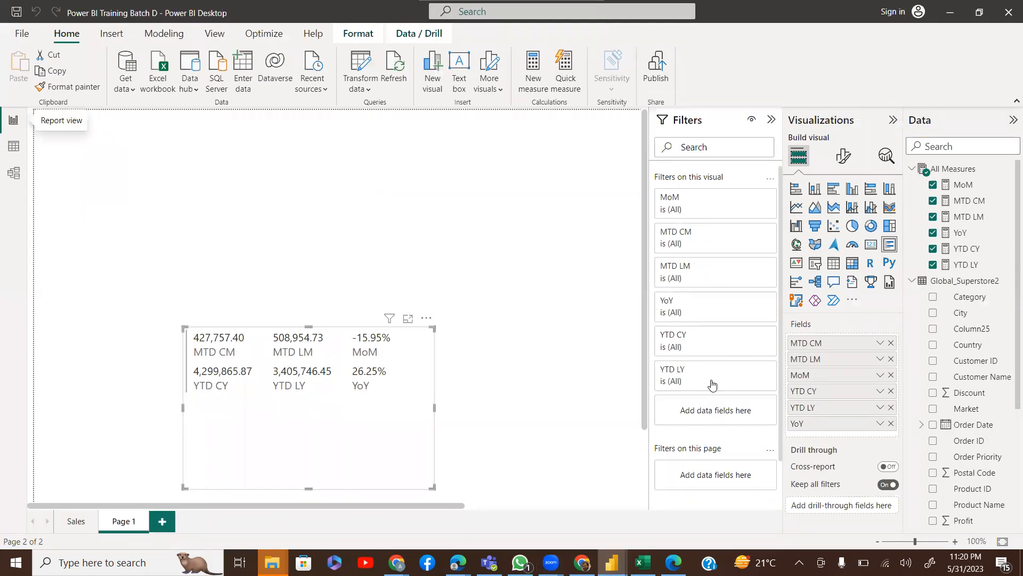
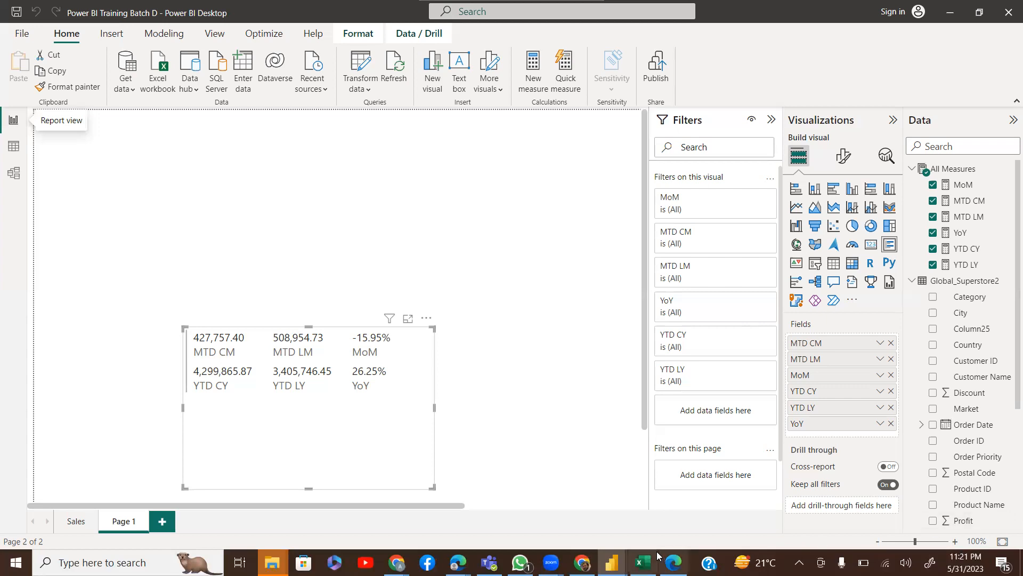
# Open Global_Superstore2.xlsx in Excel from the recent workbooks list and go to cell A1
pyautogui.click(643, 563)
pyautogui.click(337, 291)
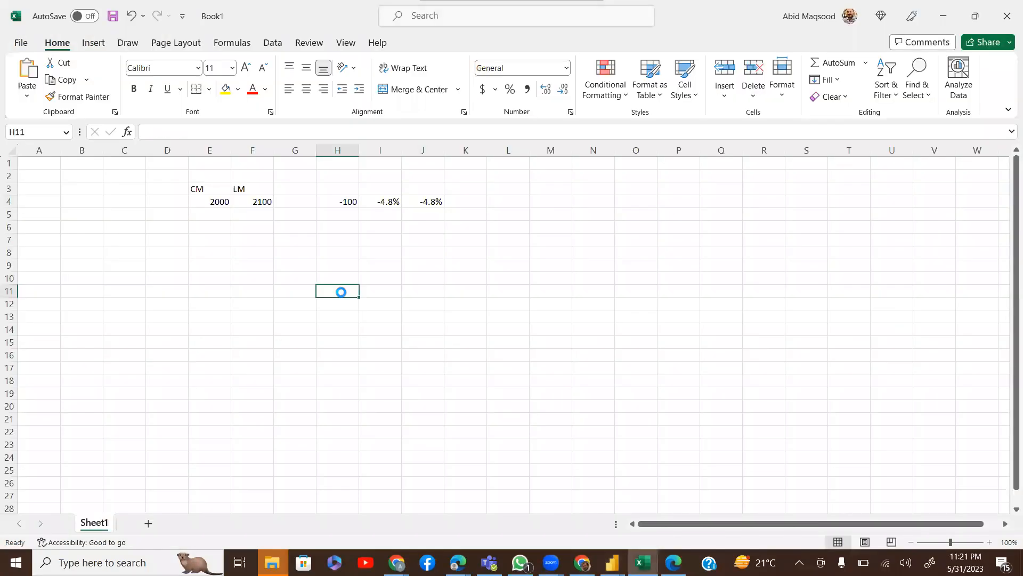
pyautogui.hotkey('ctrl', 'o')
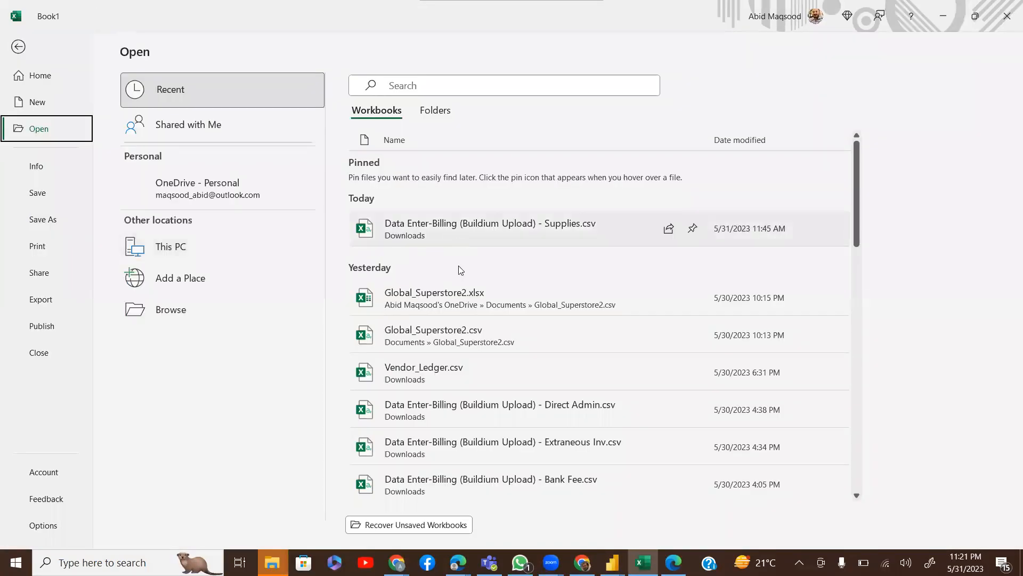
pyautogui.click(447, 297)
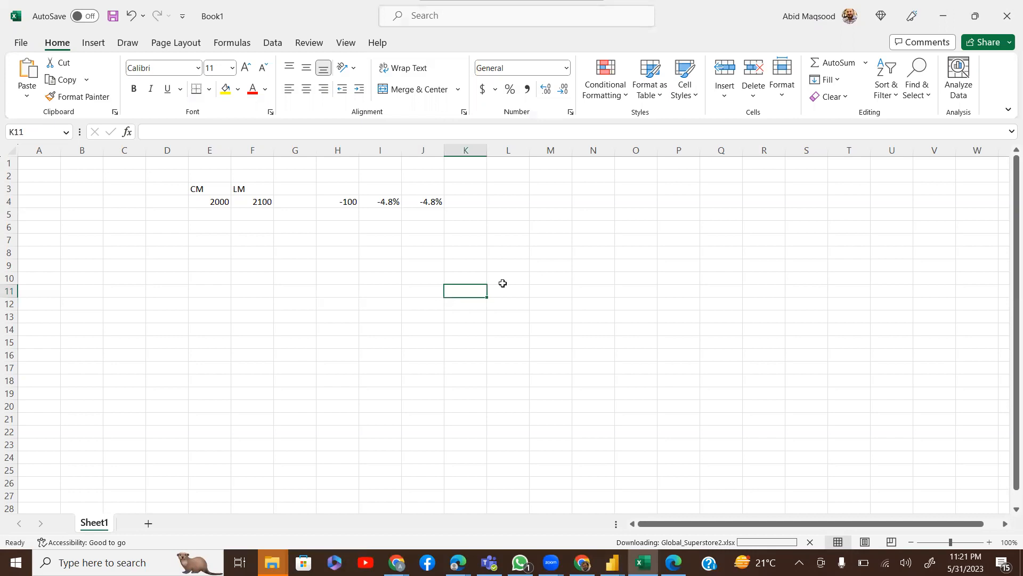
pyautogui.click(502, 282)
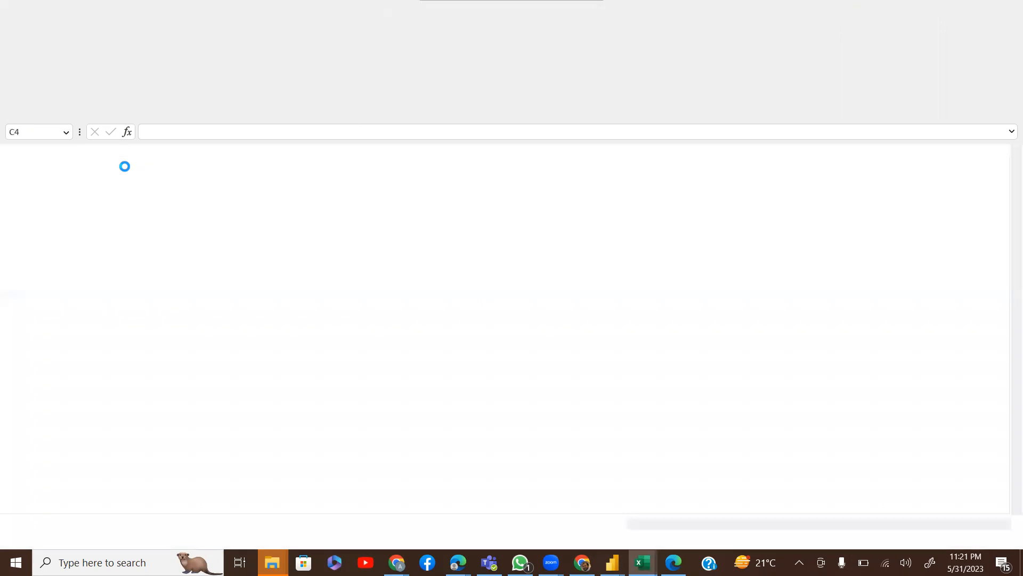
pyautogui.press('Up')
pyautogui.press('Up')
pyautogui.press('Up')
pyautogui.press('Left')
pyautogui.press('Left')
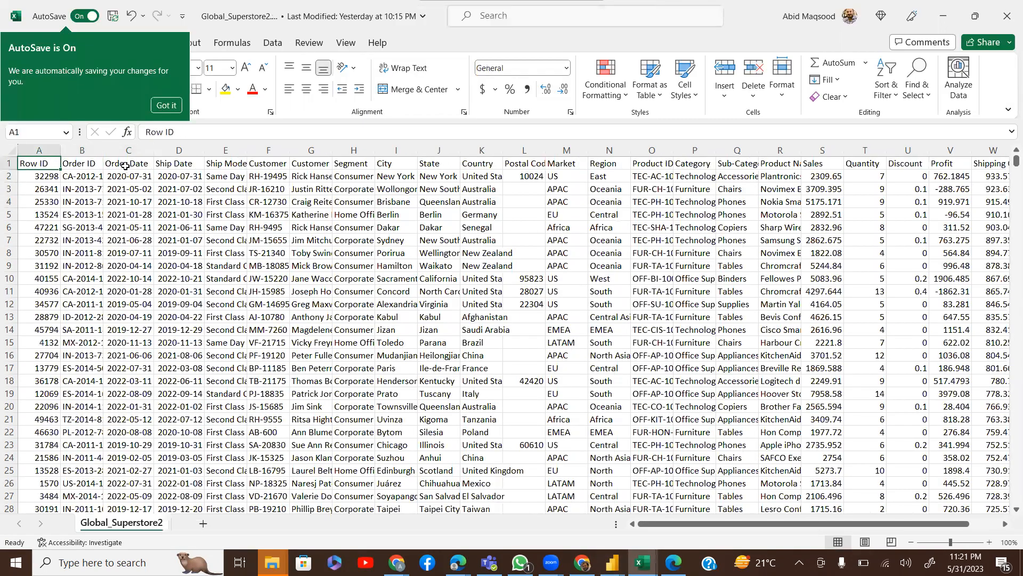
# Dismiss the AutoSave notice and save the Global_Superstore2 workbook with Ctrl+S
pyautogui.press('Right')
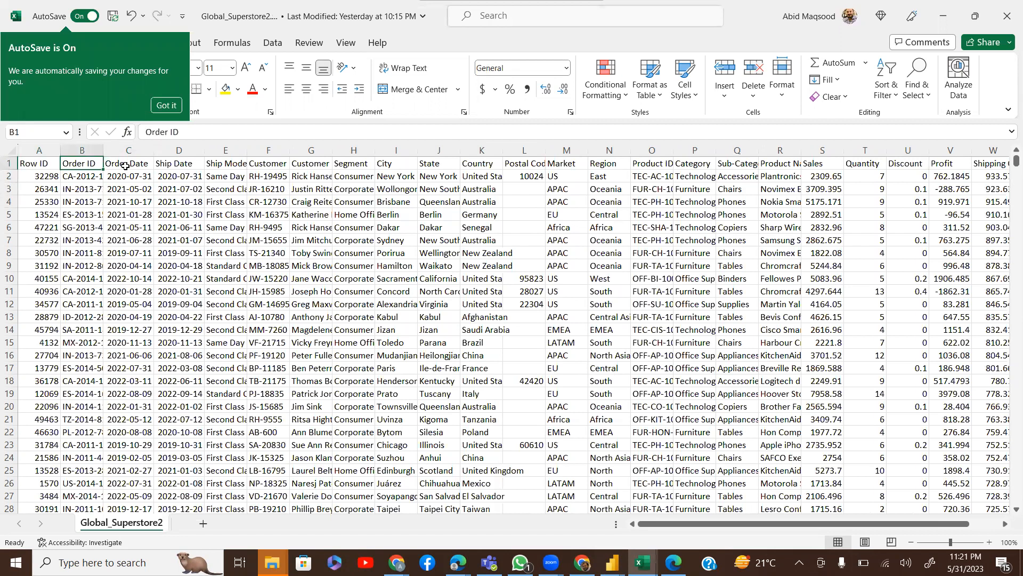
pyautogui.click(165, 106)
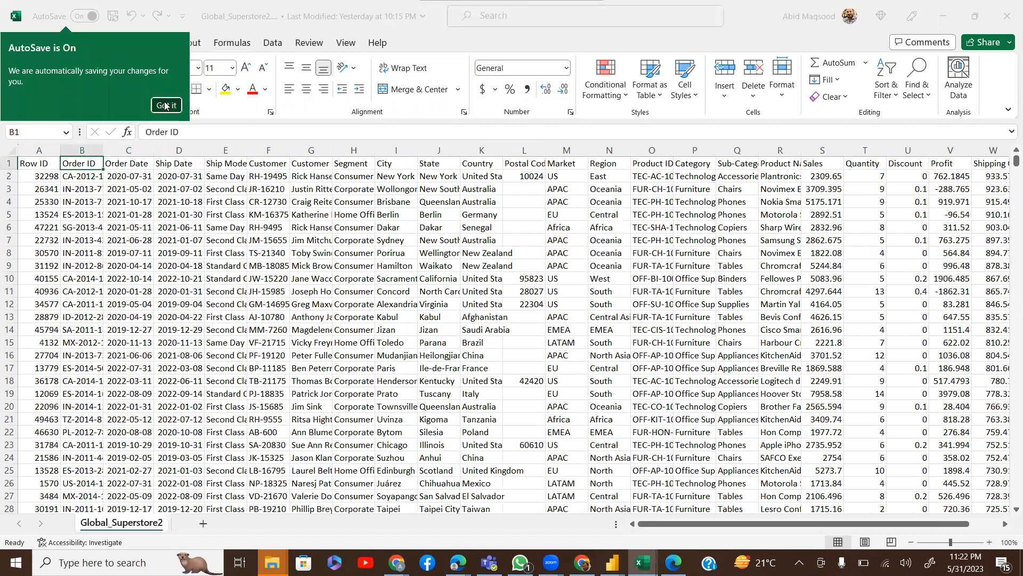
pyautogui.click(131, 162)
pyautogui.press('Right')
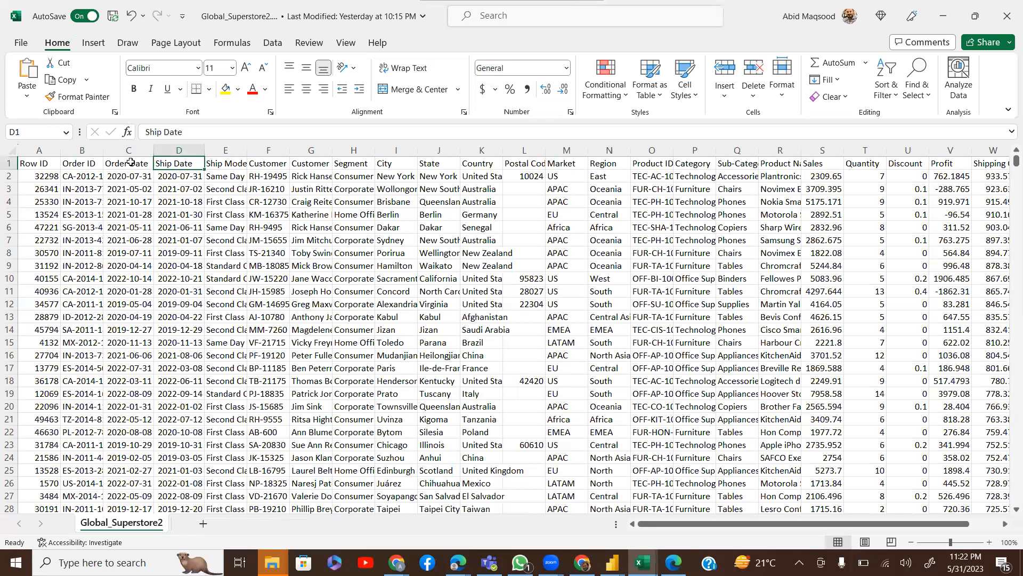
pyautogui.hotkey('ctrl', 's')
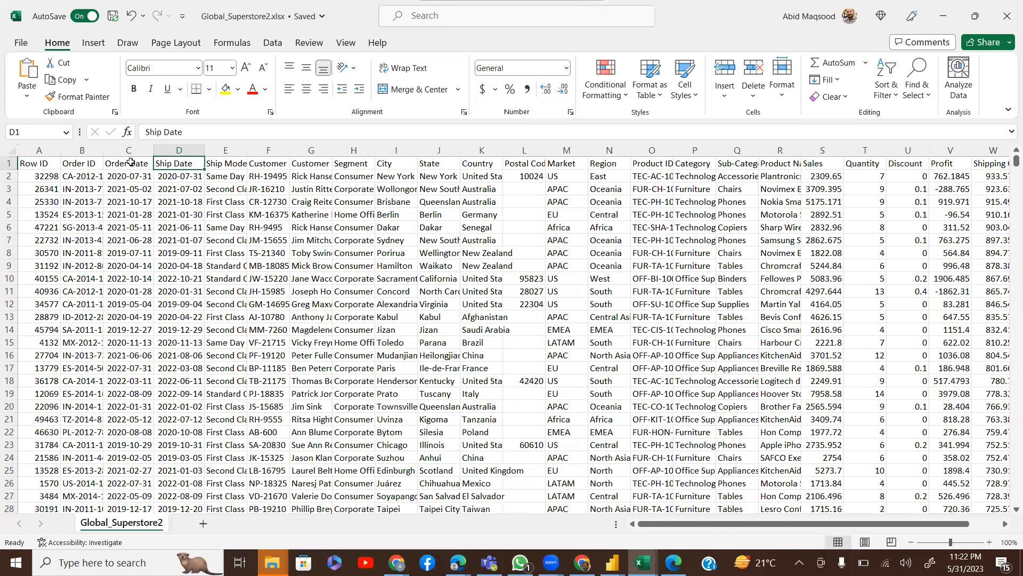
pyautogui.press('Right')
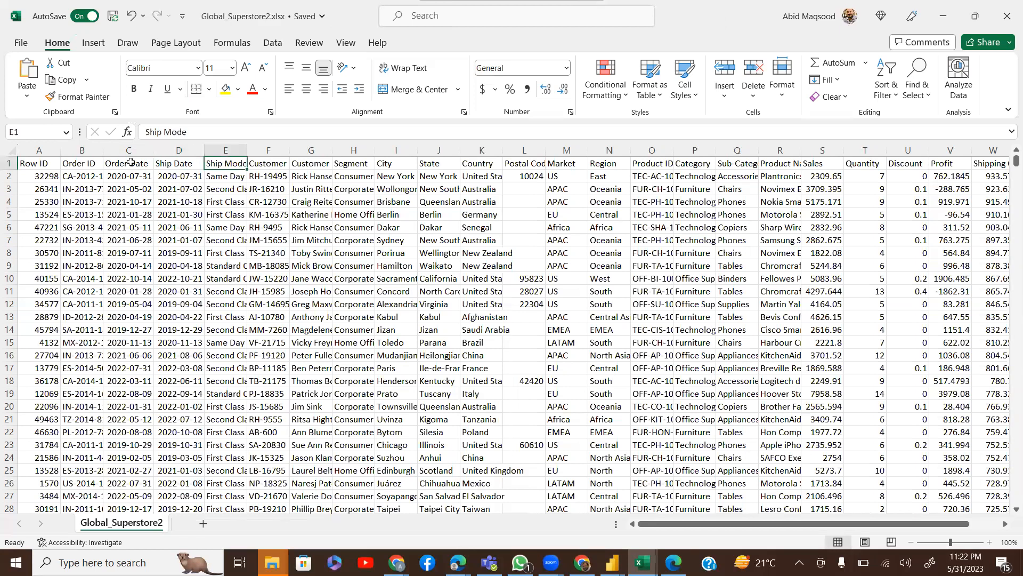
pyautogui.press('Right')
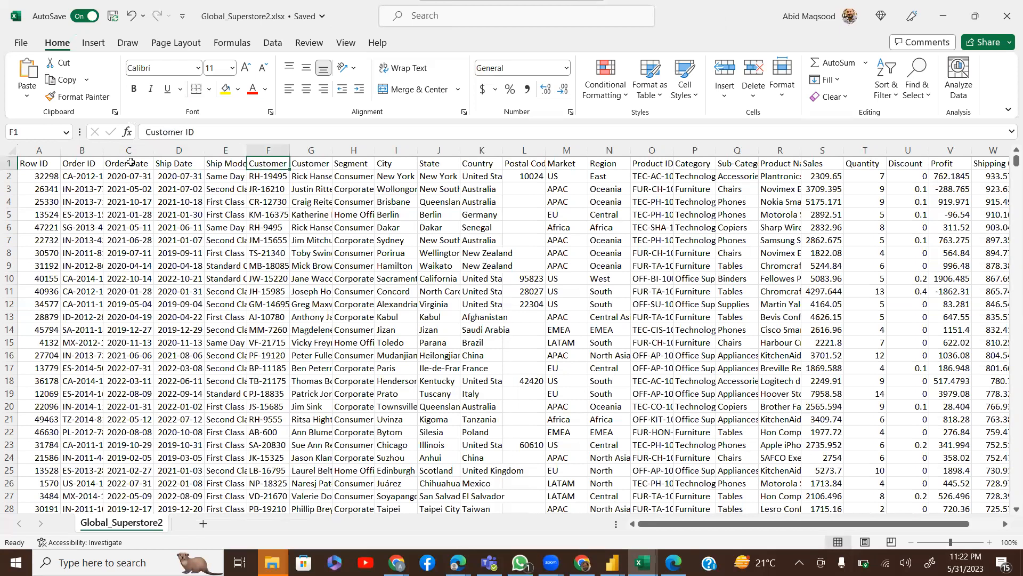
pyautogui.press('Left')
pyautogui.press('Left')
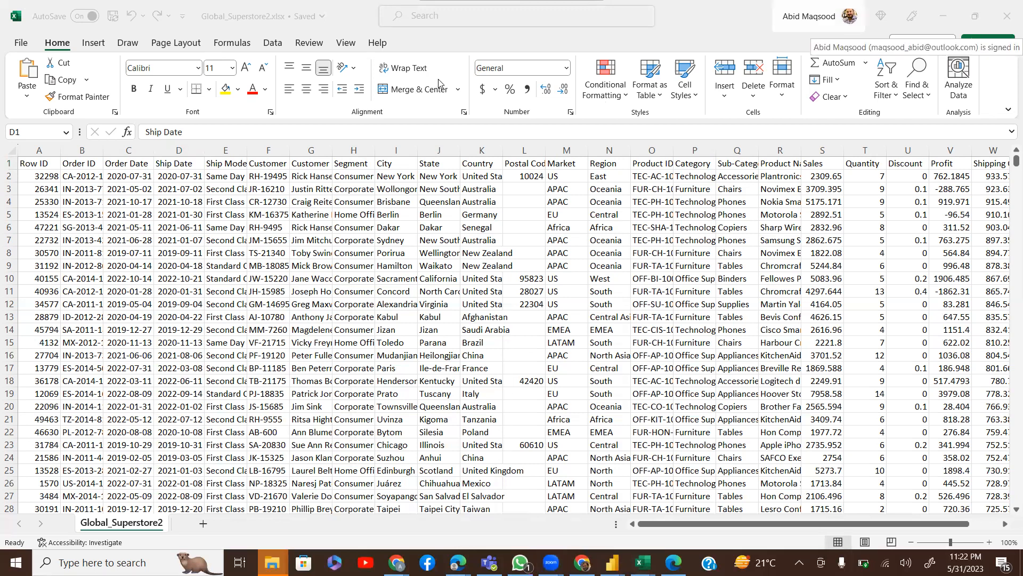
pyautogui.click(154, 26)
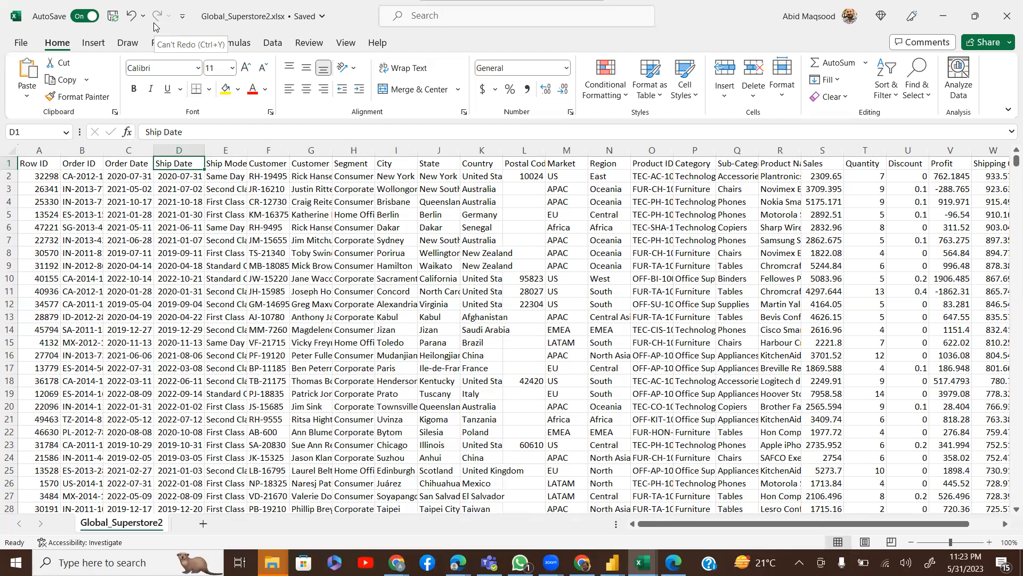
pyautogui.press('XF86AudioLowerVolume')
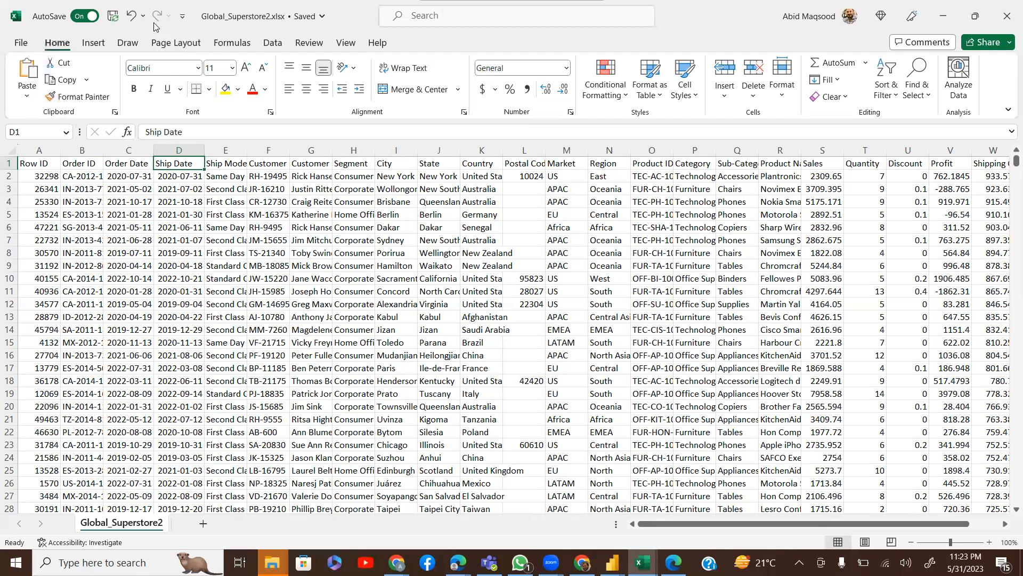
pyautogui.press('XF86AudioRaiseVolume')
# Select the whole worksheet and auto-fit every column to its contents
pyautogui.hscroll(3, 5, 151)
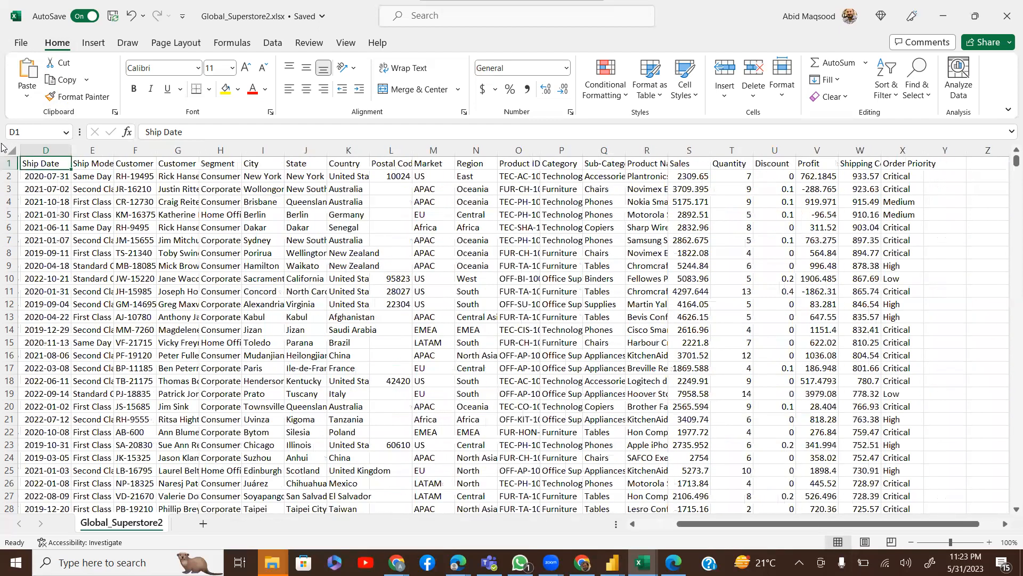
pyautogui.hscroll(3, 4, 149)
pyautogui.click(7, 150)
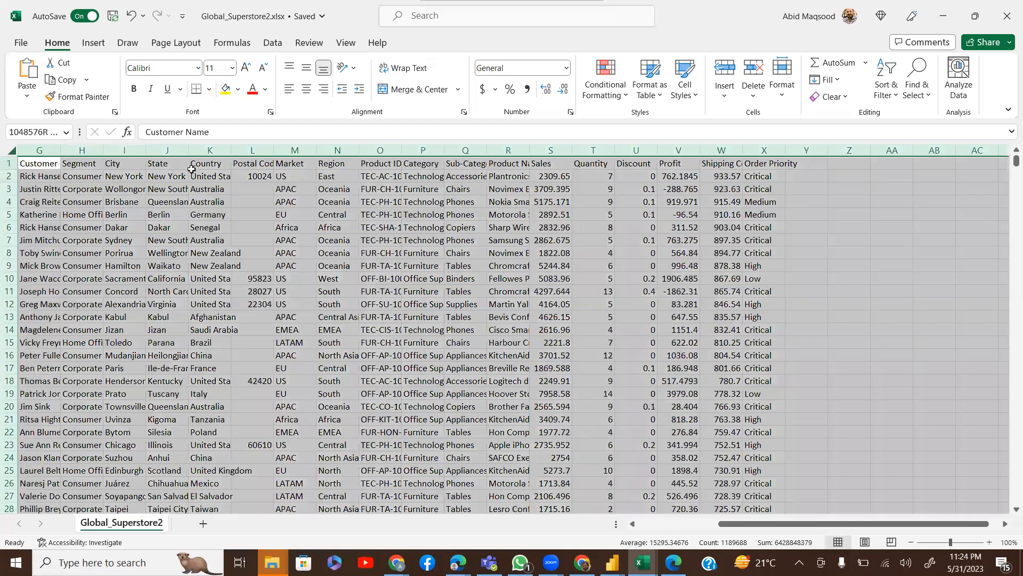
pyautogui.doubleClick(232, 150)
pyautogui.hotkey('ctrl', 'Home')
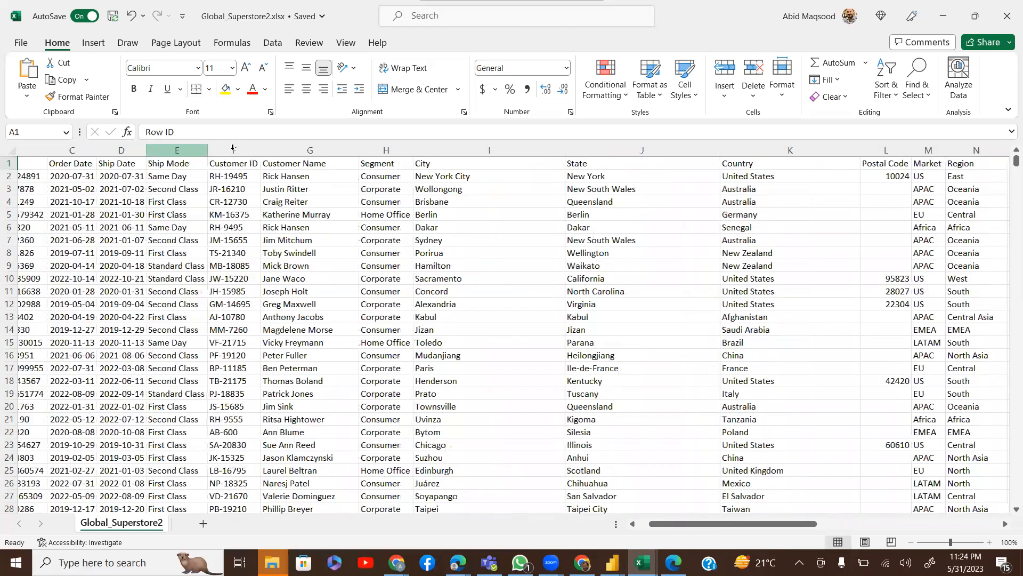
# Fill the Row ID and Order ID headers yellow and turn on header-row filters
pyautogui.click(225, 89)
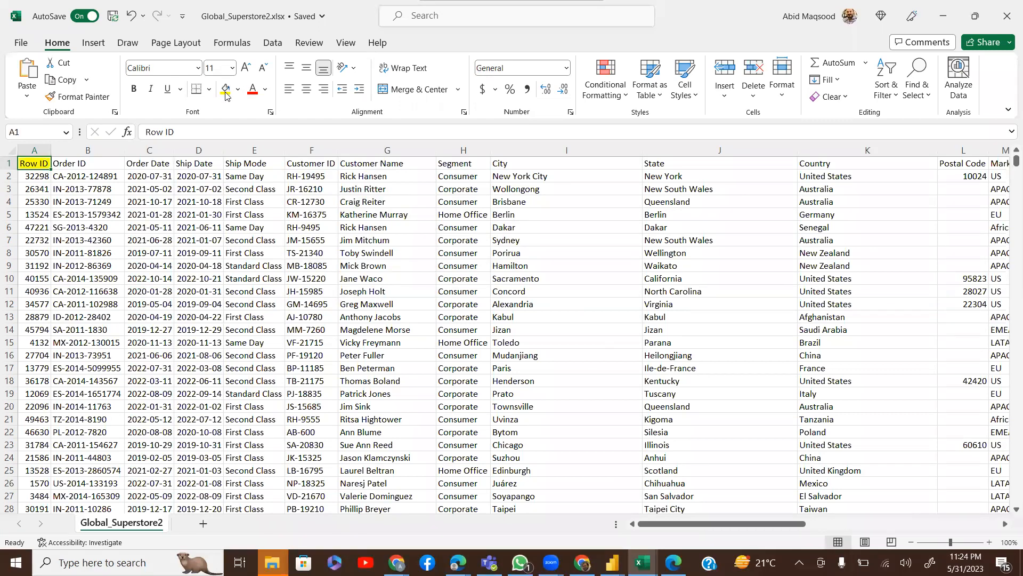
pyautogui.press('Right')
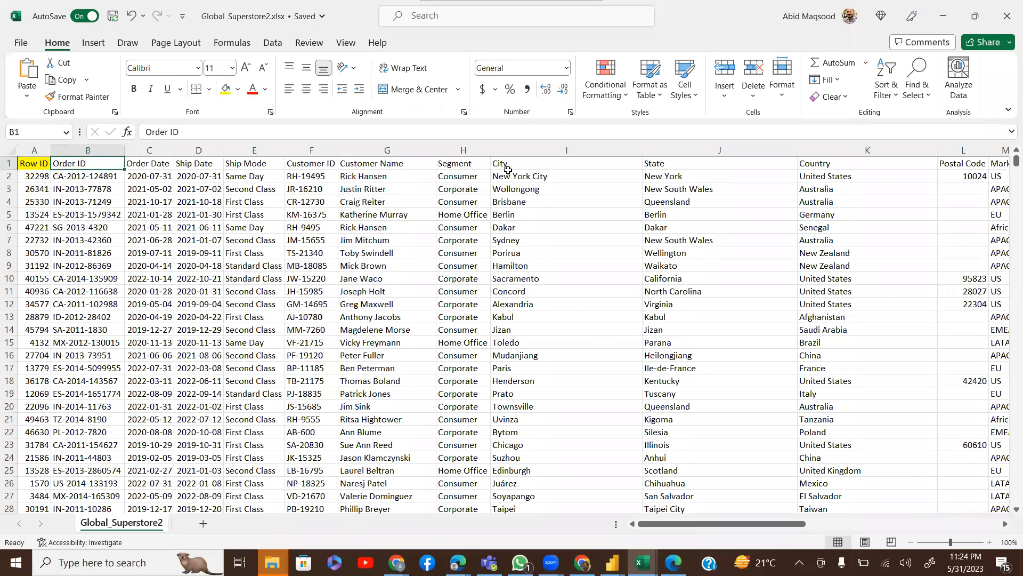
pyautogui.click(226, 90)
pyautogui.press('Right')
pyautogui.press('Right')
pyautogui.press('Right')
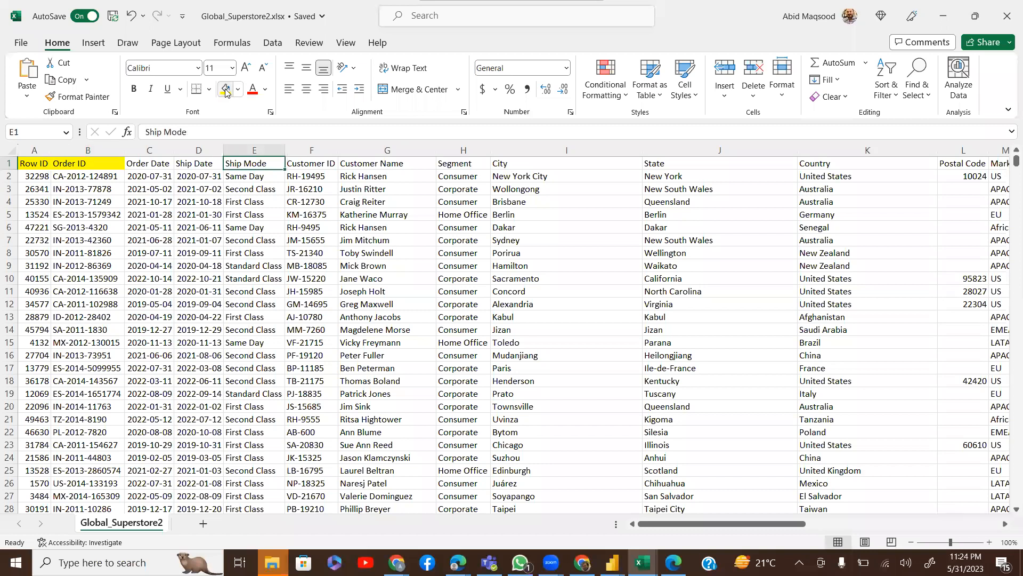
pyautogui.hotkey('ctrl', 'shift', 'l')
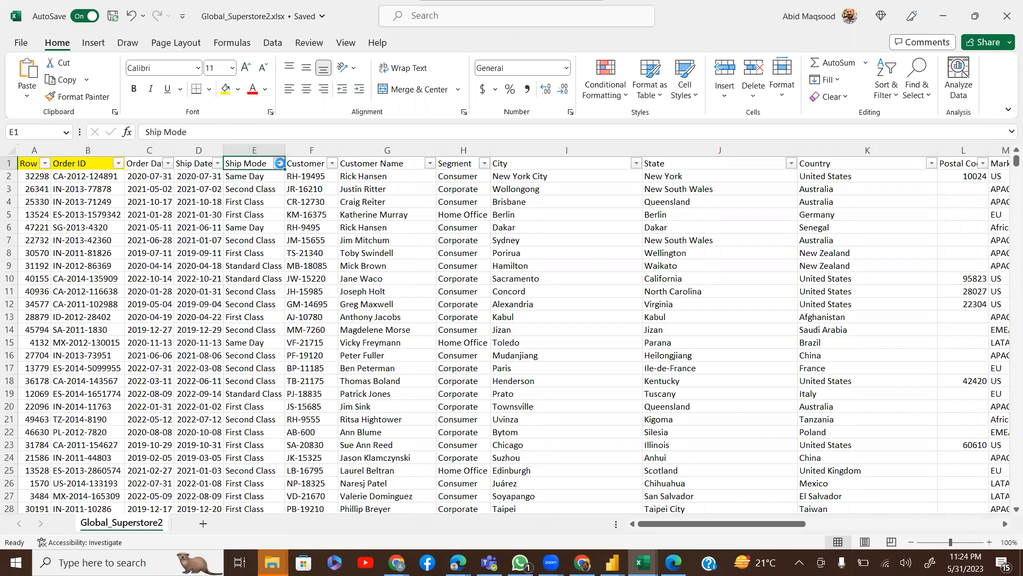
# Fill the Ship Mode header green and paint that fill onto Order Date and Ship Date
pyautogui.click(280, 164)
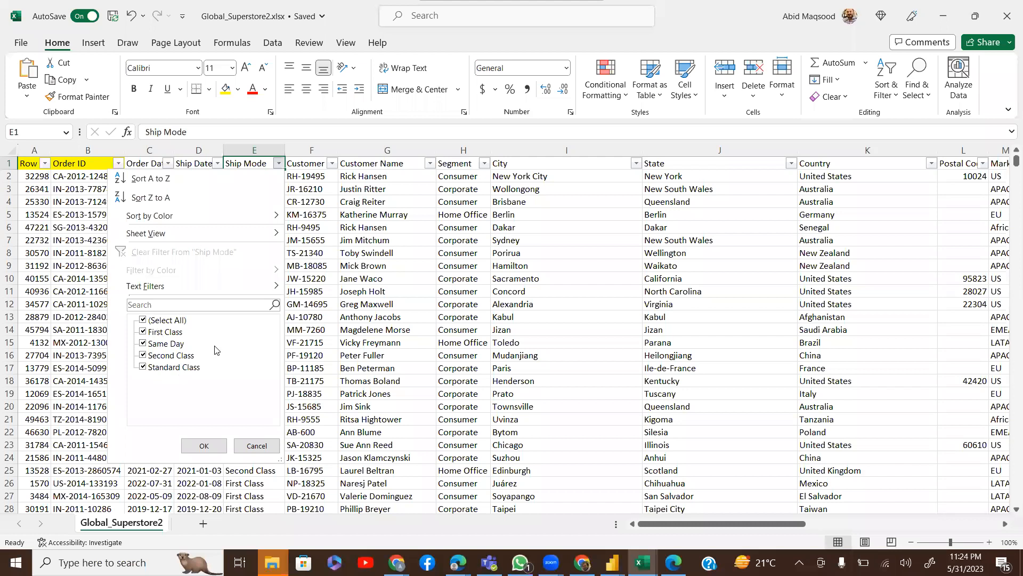
pyautogui.click(205, 445)
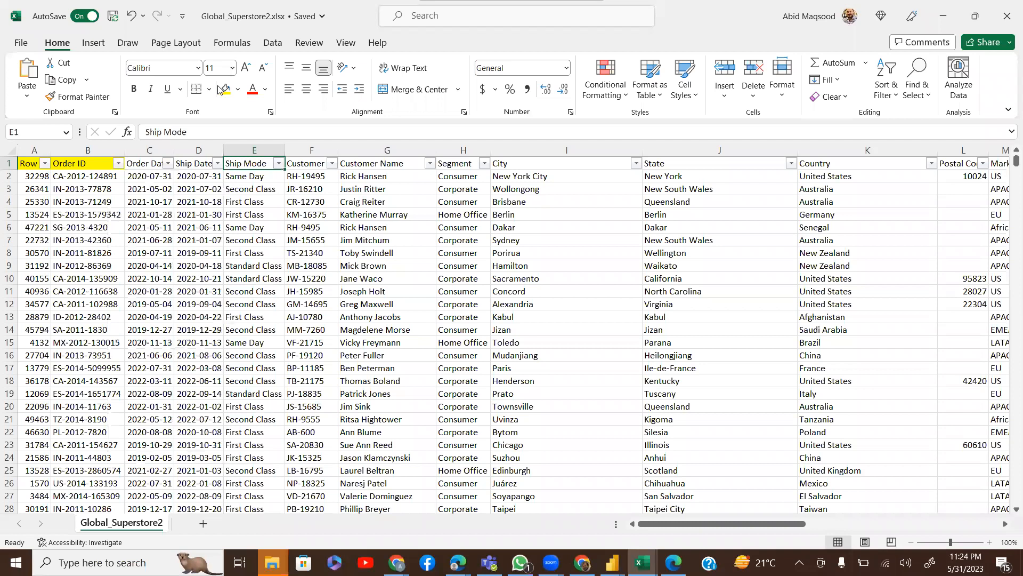
pyautogui.click(238, 95)
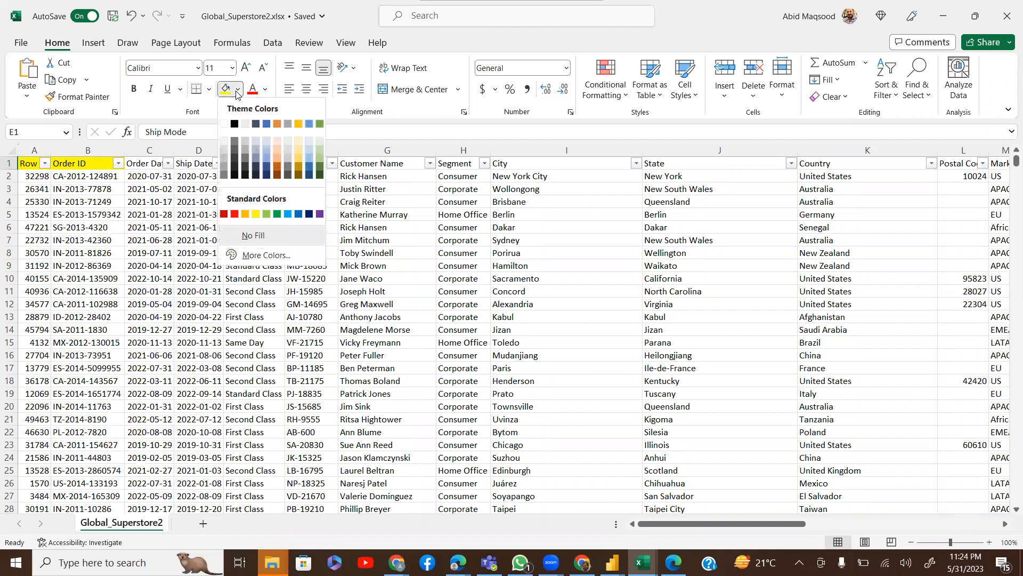
pyautogui.click(319, 125)
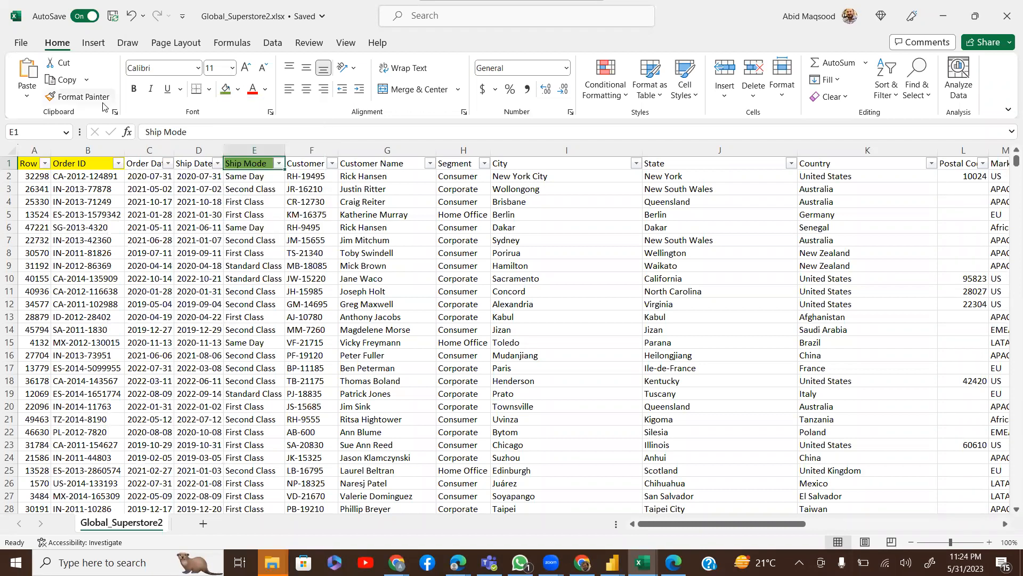
pyautogui.click(79, 96)
pyautogui.moveTo(137, 163); pyautogui.dragTo(185, 161)
# Select the Customer ID and Customer Name header cells
pyautogui.press('Right')
pyautogui.press('Right')
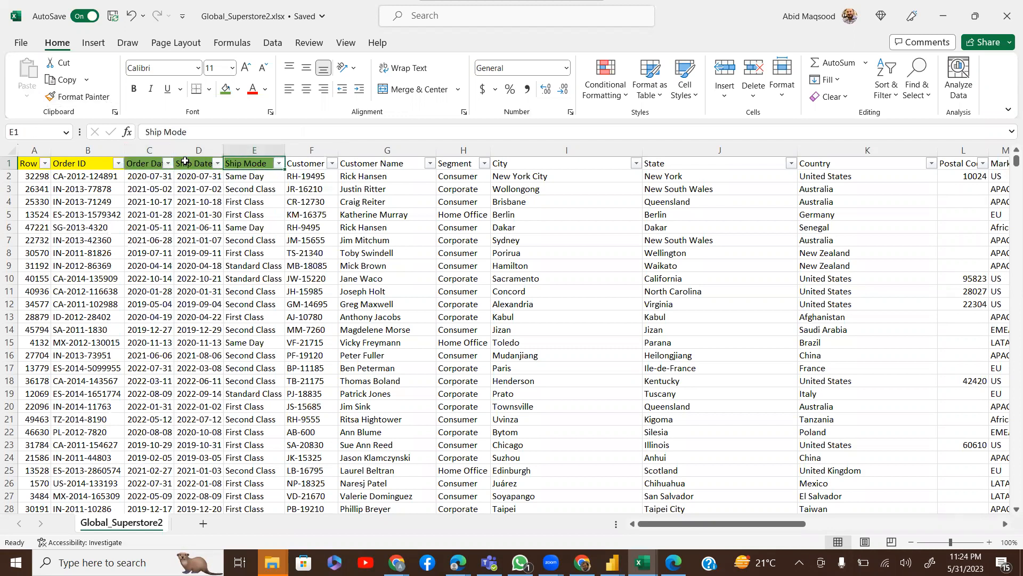
pyautogui.press('Right')
pyautogui.press('Right')
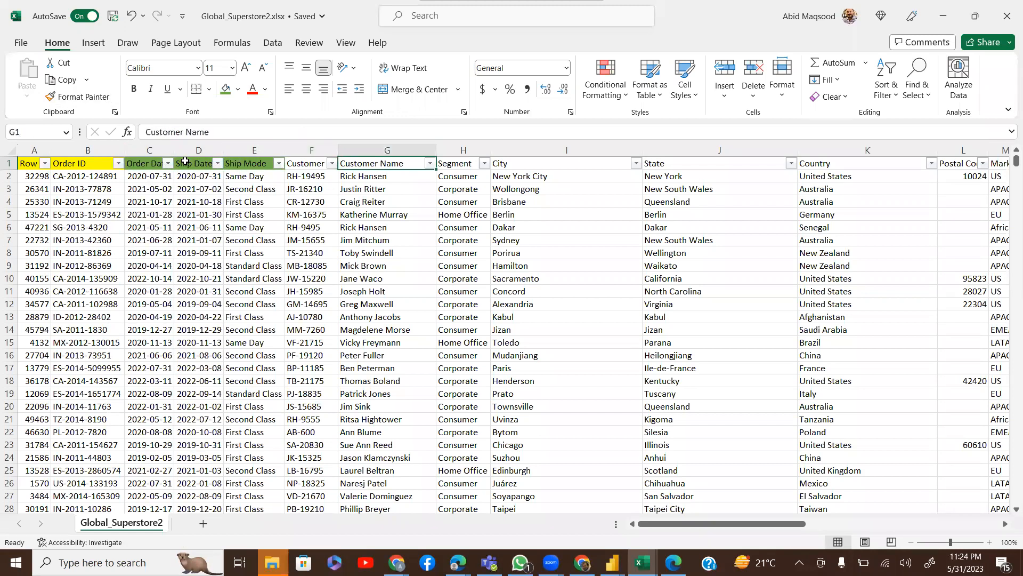
pyautogui.press('Left')
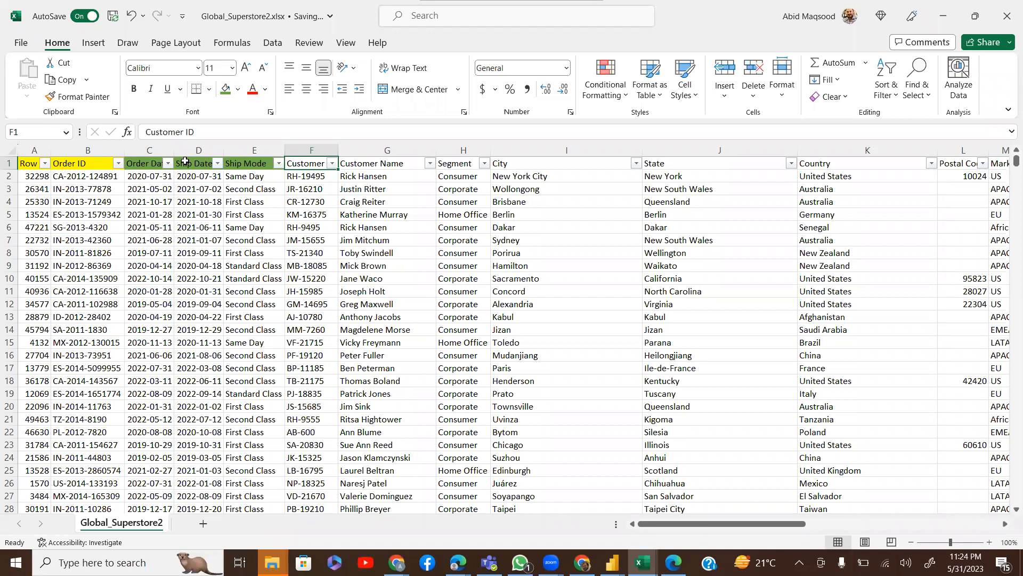
pyautogui.hotkey('shift', 'Right')
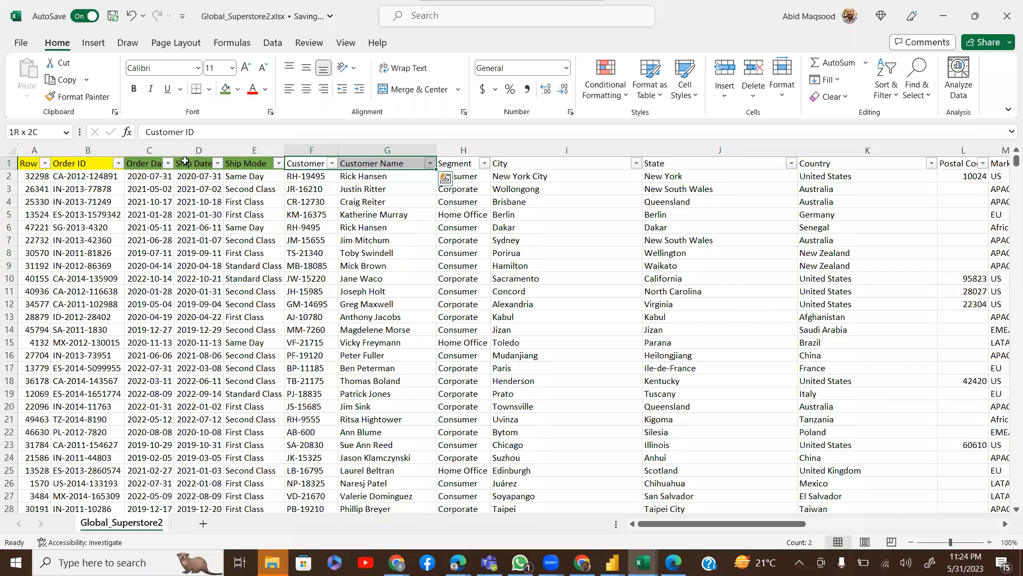
# Paint the Order ID header's yellow fill onto the Customer ID and Customer Name headers
pyautogui.click(56, 164)
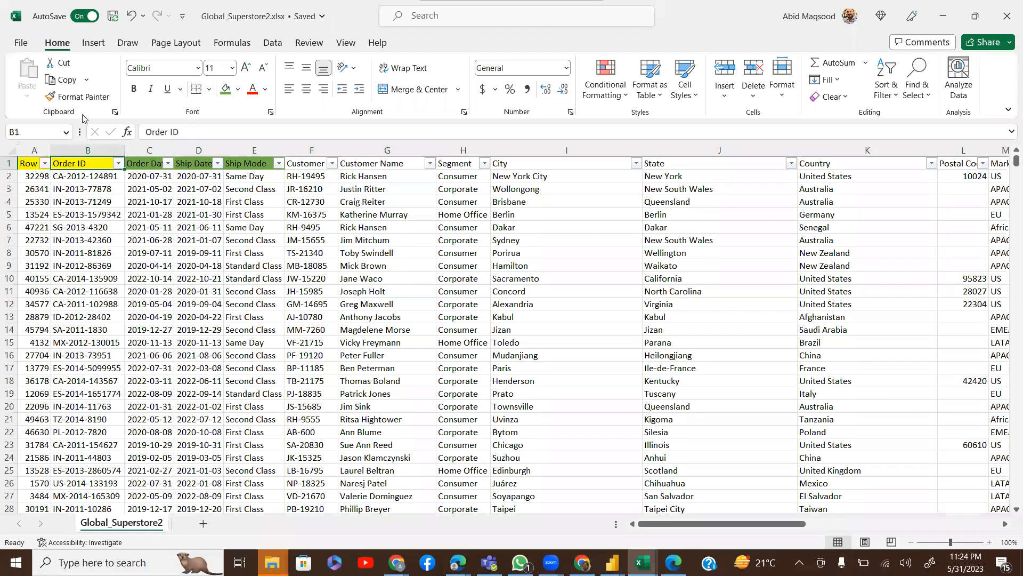
pyautogui.click(79, 96)
pyautogui.click(315, 163)
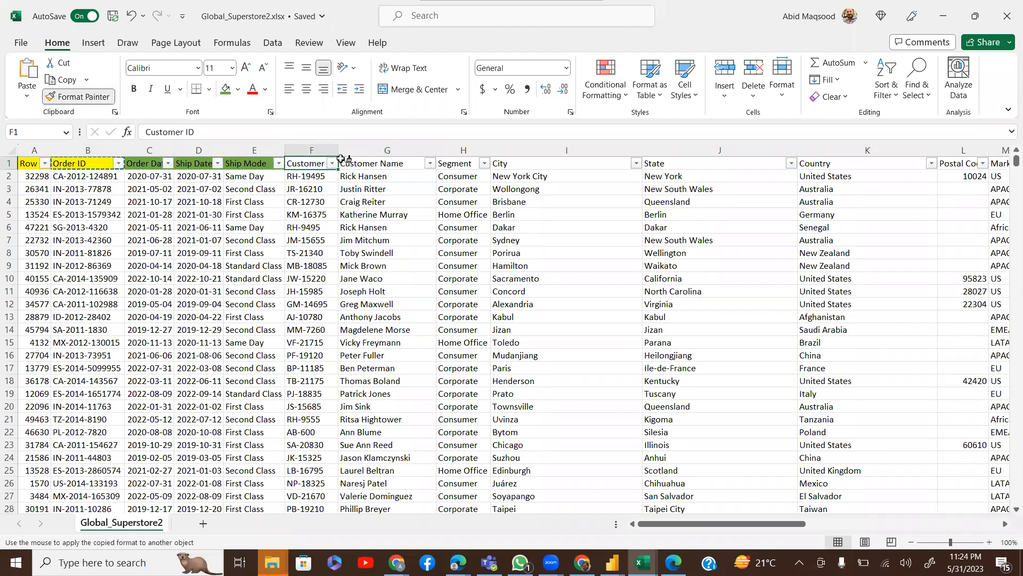
pyautogui.moveTo(342, 159); pyautogui.dragTo(397, 163)
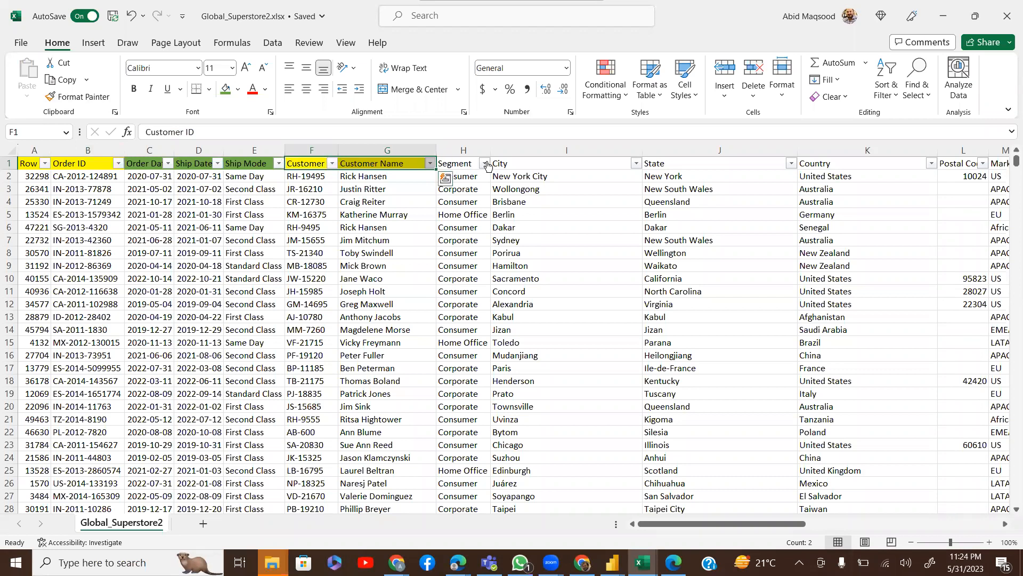
# Copy the Ship Mode header's green fill onto the Segment header
pyautogui.click(485, 164)
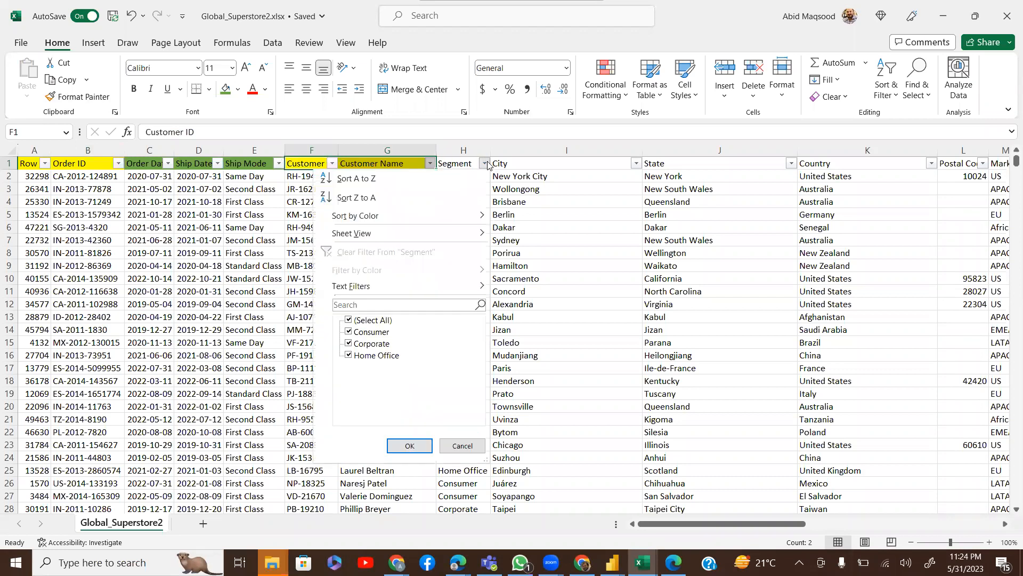
pyautogui.click(245, 164)
pyautogui.click(245, 165)
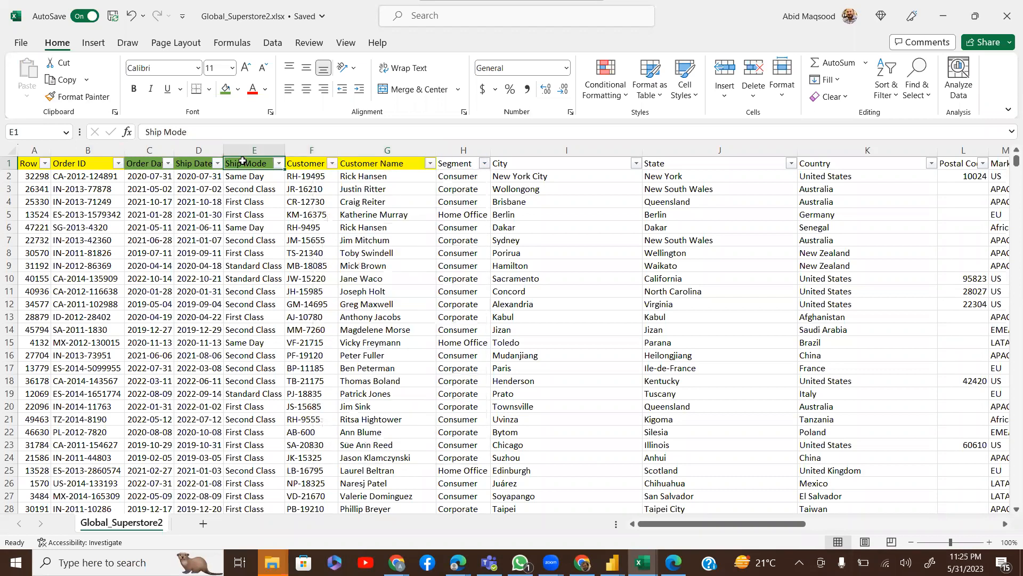
pyautogui.click(88, 98)
pyautogui.click(459, 164)
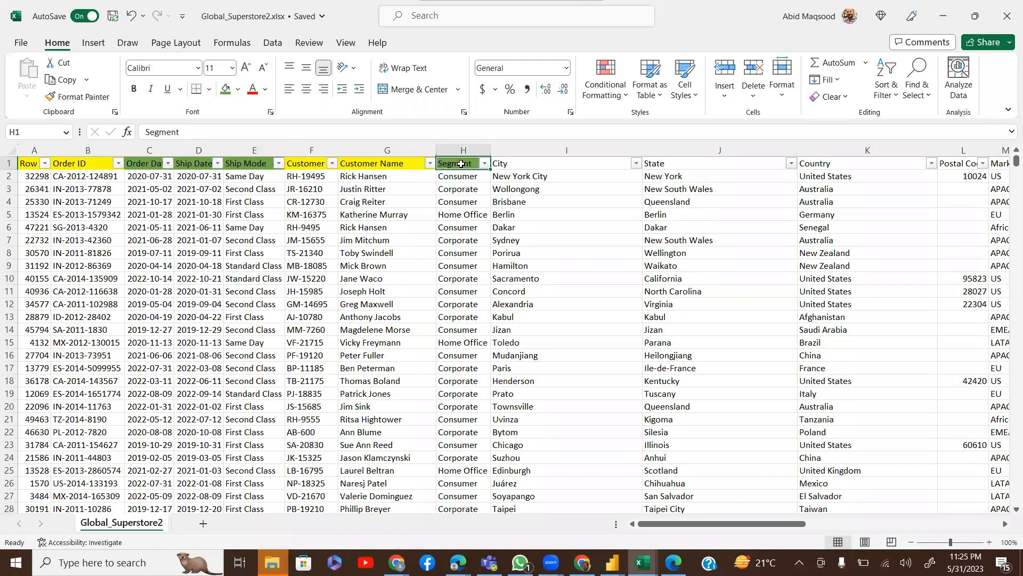
# Fill the City, State, Country and Postal Code headers green
pyautogui.click(534, 164)
pyautogui.hotkey('shift', 'Right')
pyautogui.hotkey('shift', 'Right')
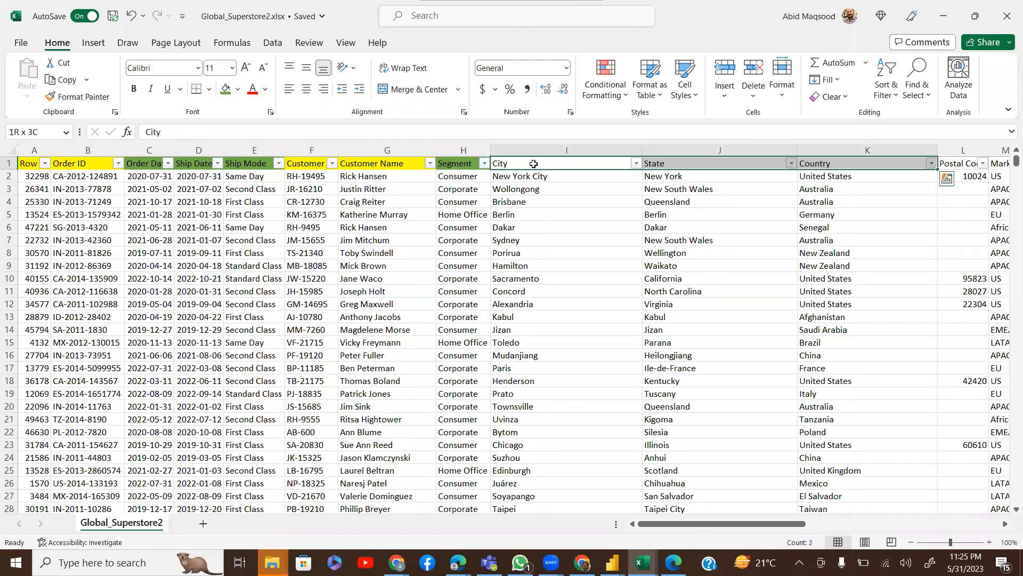
pyautogui.click(225, 90)
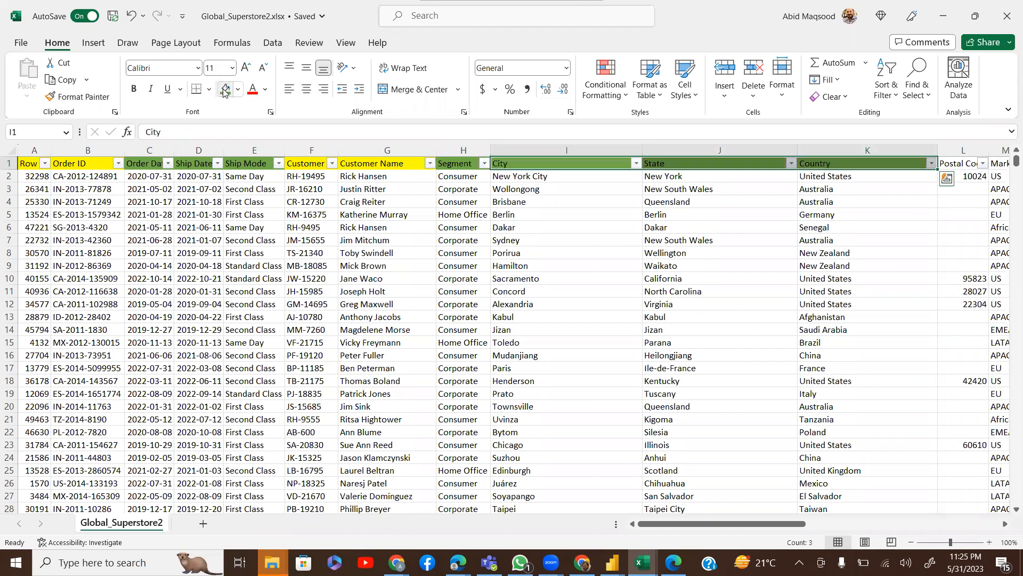
pyautogui.press('Right')
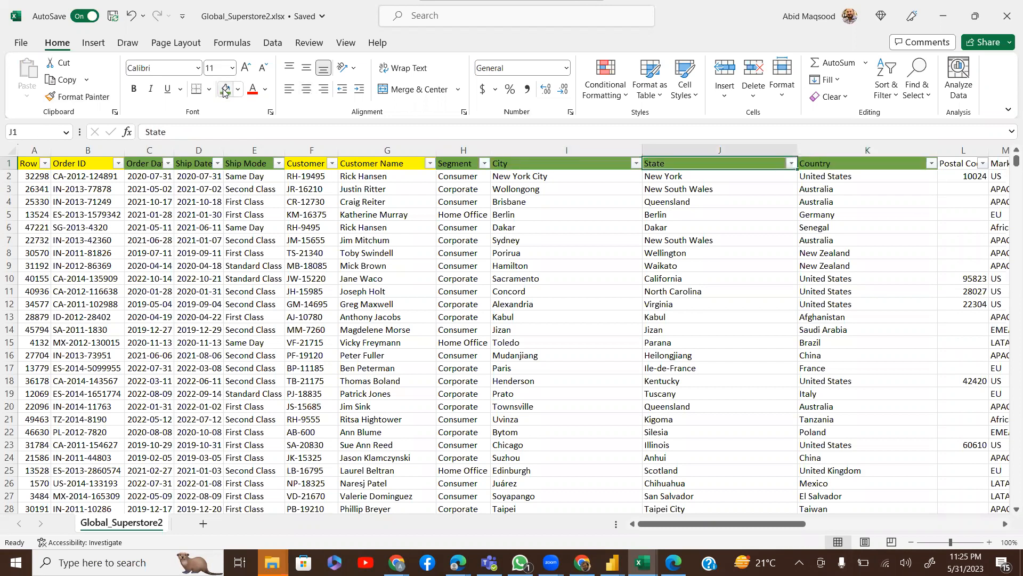
pyautogui.press('Right')
pyautogui.press('Right')
pyautogui.press('Right')
pyautogui.press('Right')
pyautogui.press('Right')
pyautogui.press('Right')
pyautogui.press('Right')
pyautogui.press('Right')
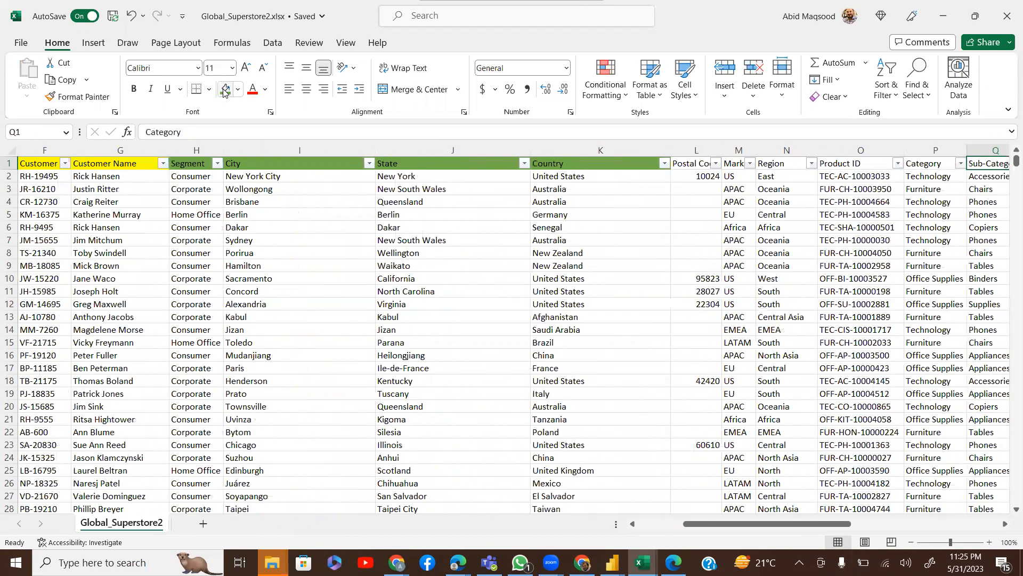
pyautogui.press('Left')
pyautogui.press('Left')
pyautogui.press('Left')
pyautogui.press('Left')
pyautogui.press('Left')
pyautogui.press('Left')
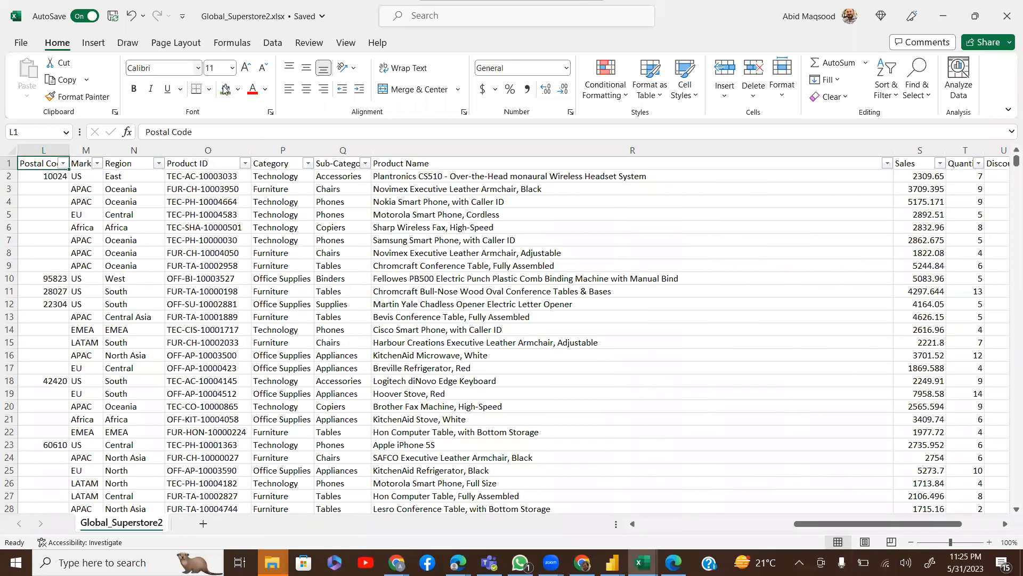
pyautogui.click(224, 90)
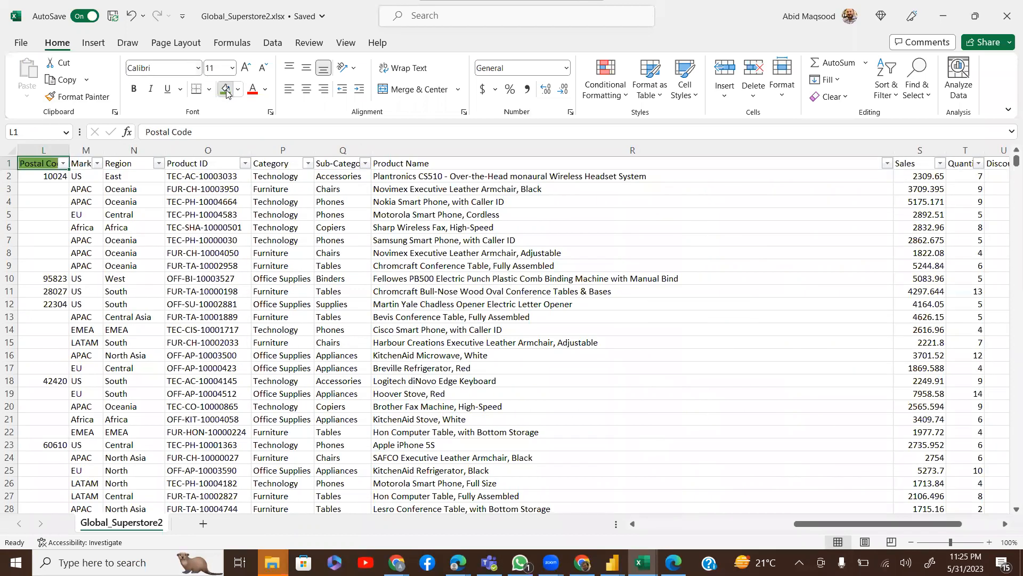
# Fill the Market and Region headers green
pyautogui.click(97, 163)
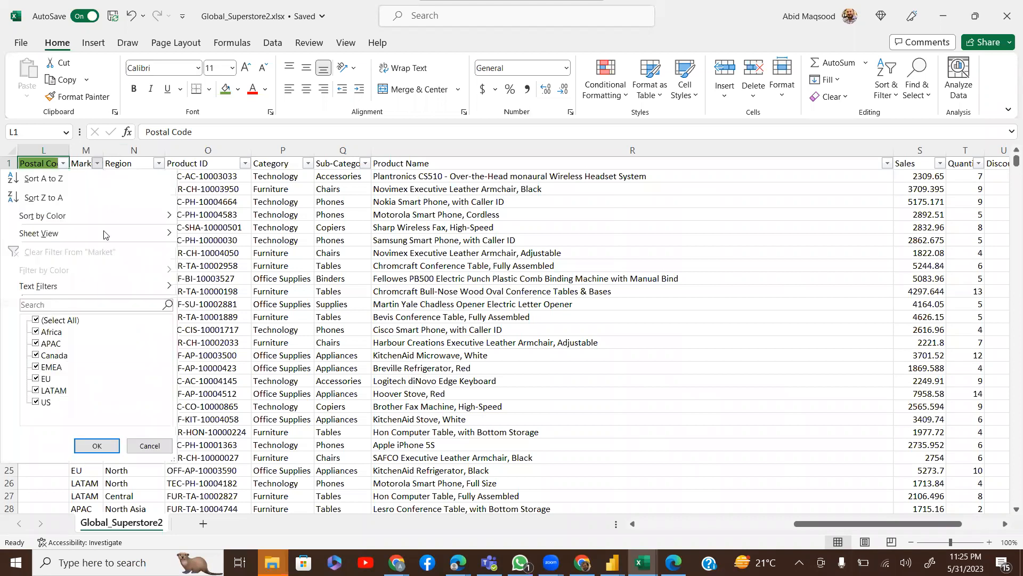
pyautogui.click(96, 445)
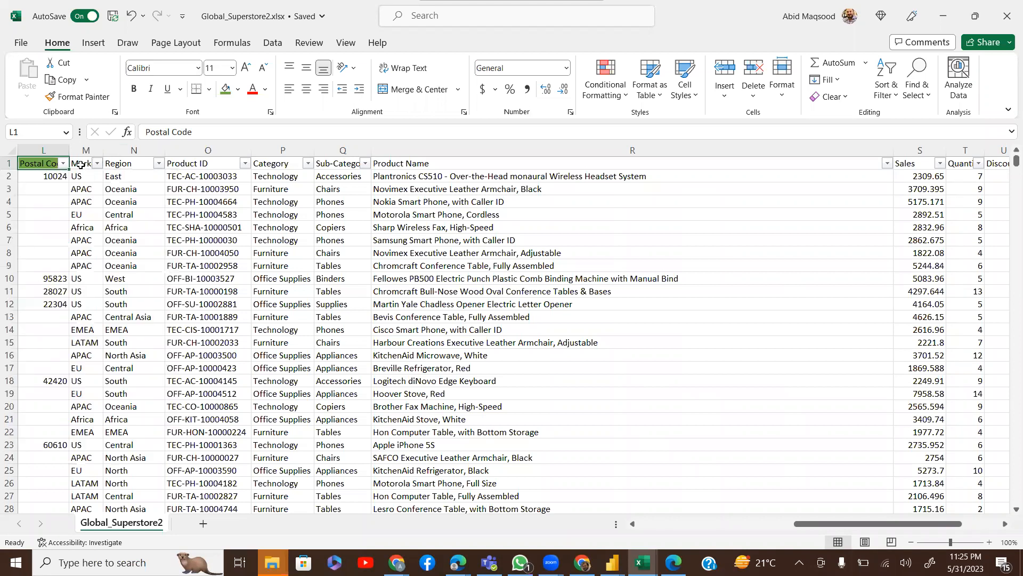
pyautogui.click(81, 165)
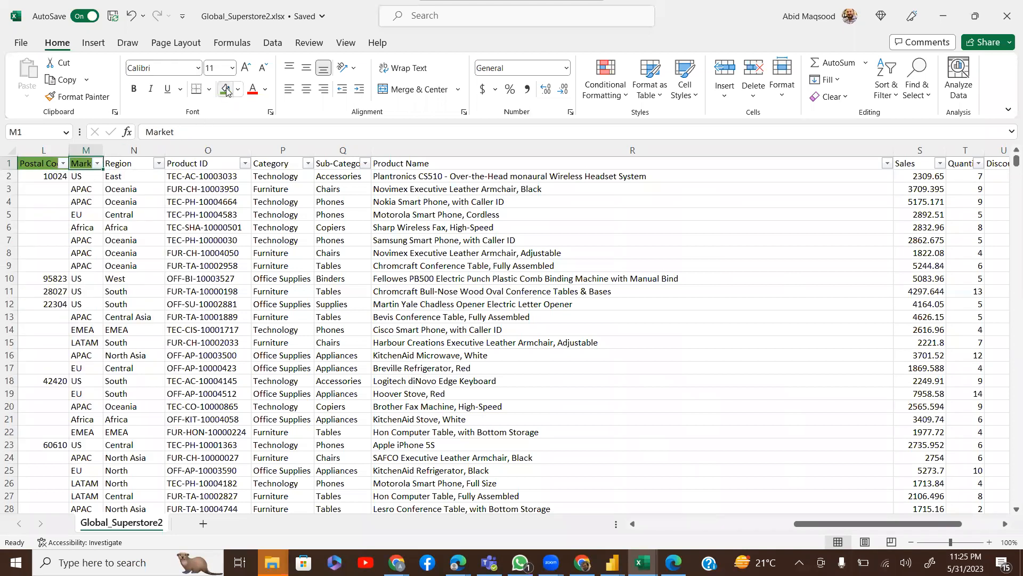
pyautogui.press('Right')
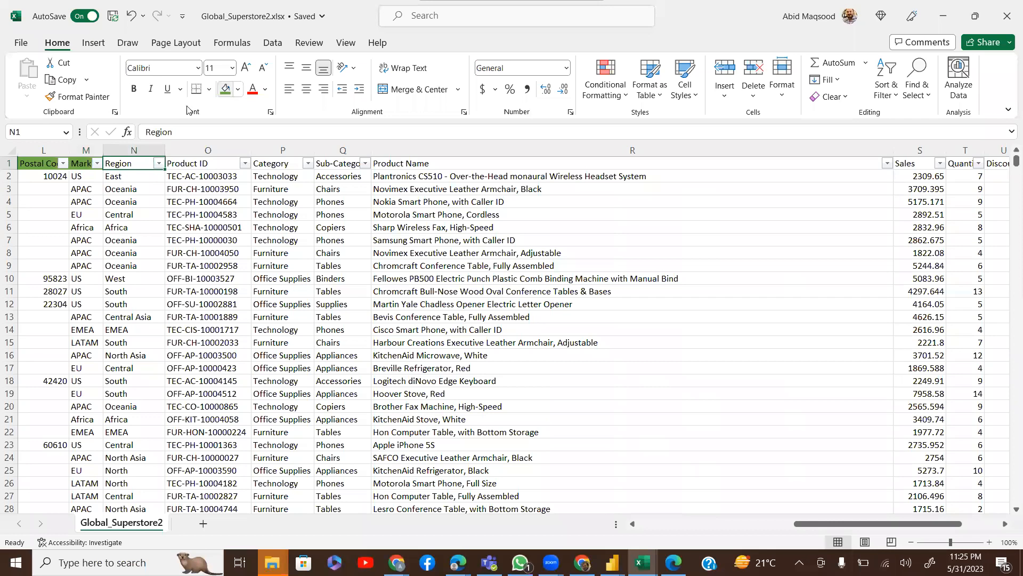
pyautogui.click(159, 163)
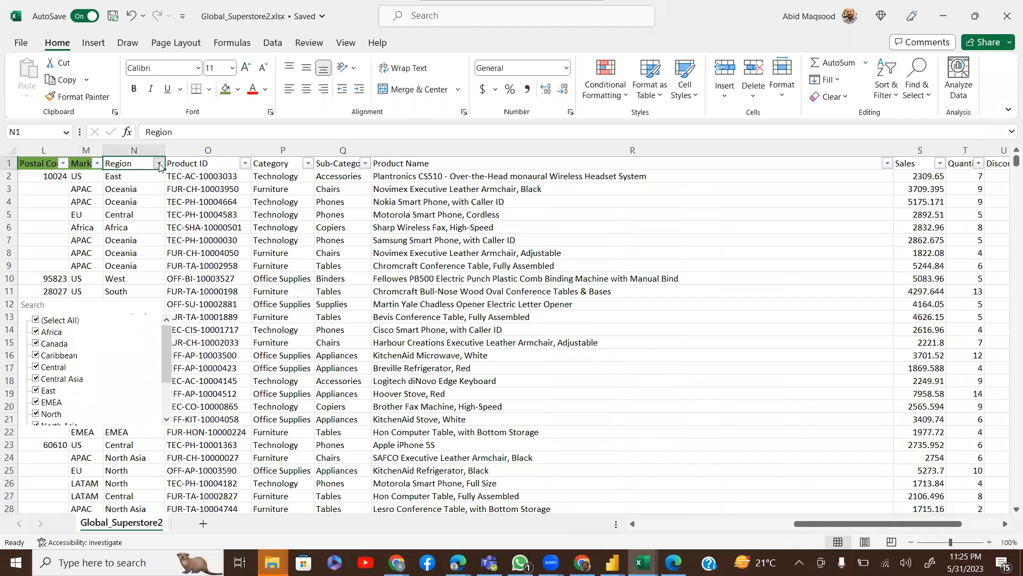
pyautogui.click(226, 89)
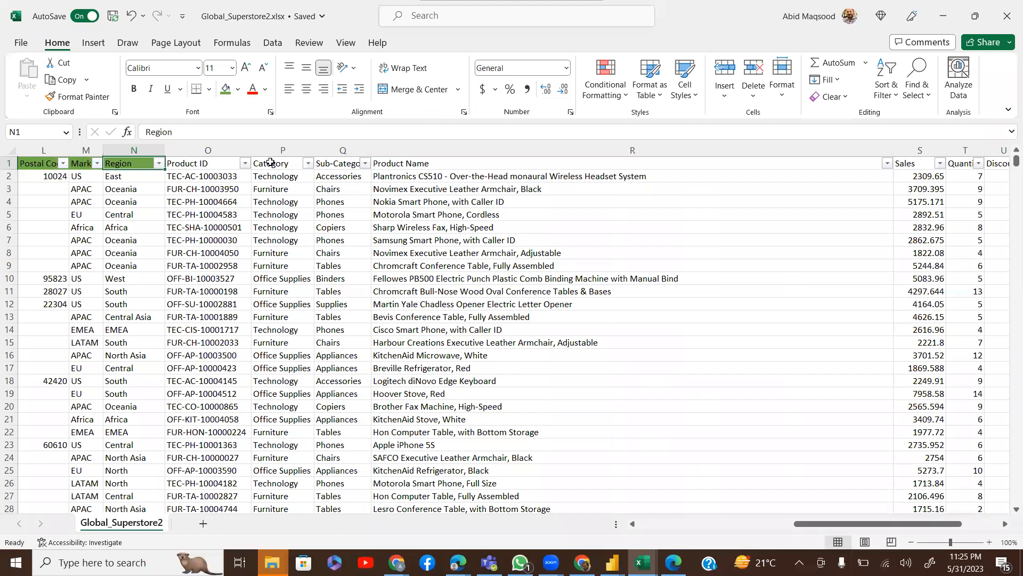
# Fill the Product ID and Product Name headers yellow, then select Category and Sub-Category
pyautogui.click(439, 163)
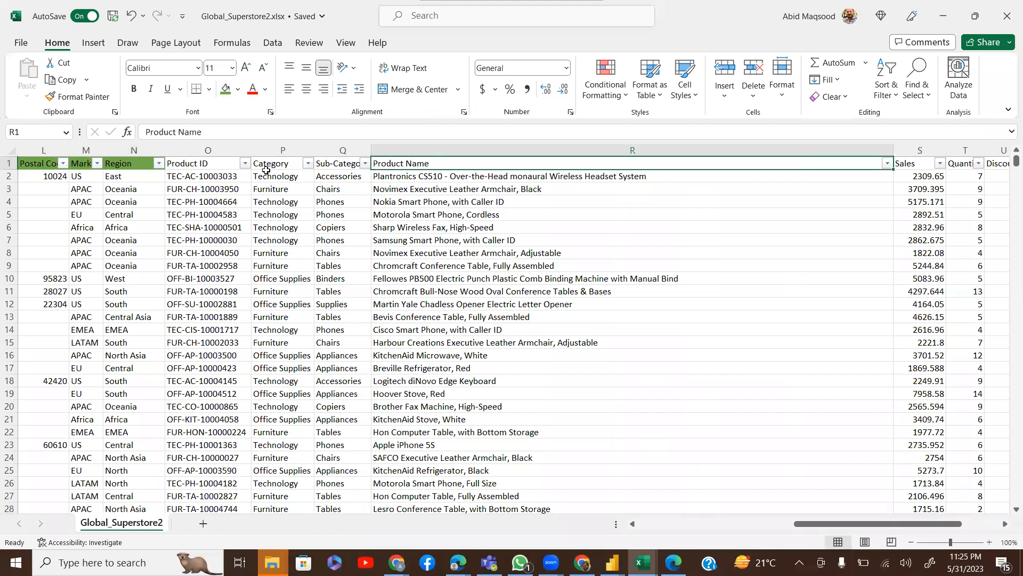
pyautogui.click(202, 165)
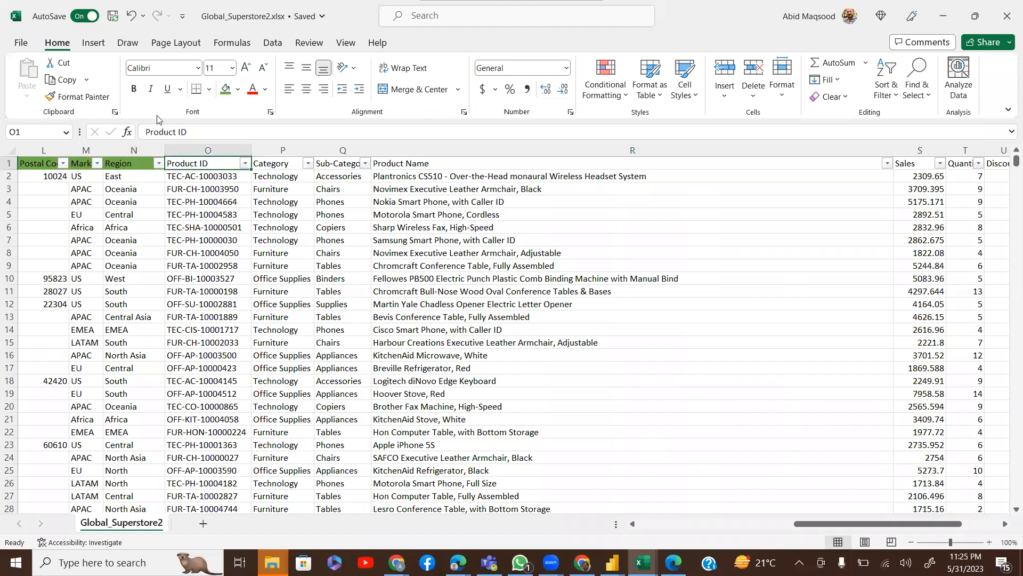
pyautogui.click(238, 90)
pyautogui.click(256, 214)
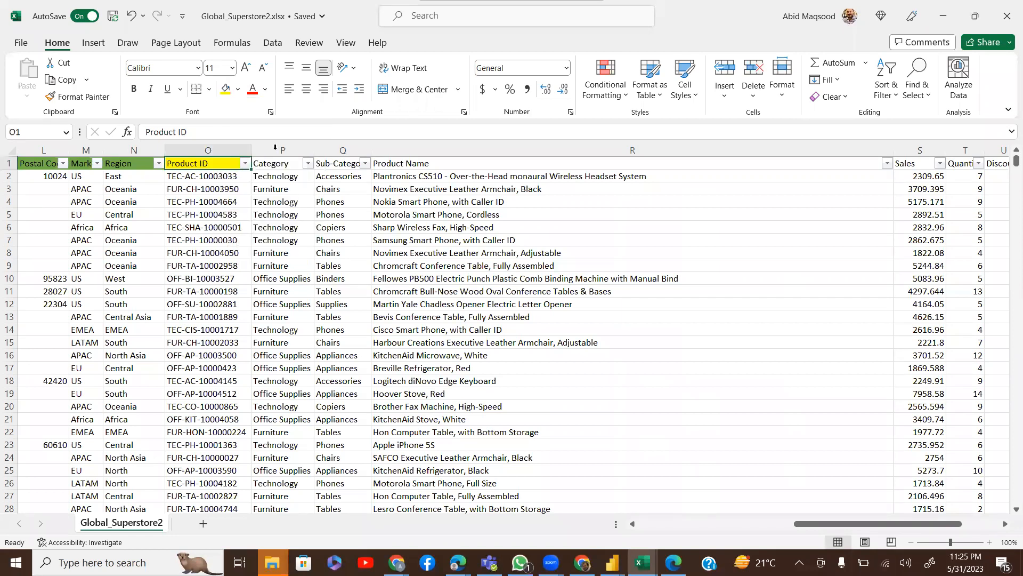
pyautogui.click(103, 98)
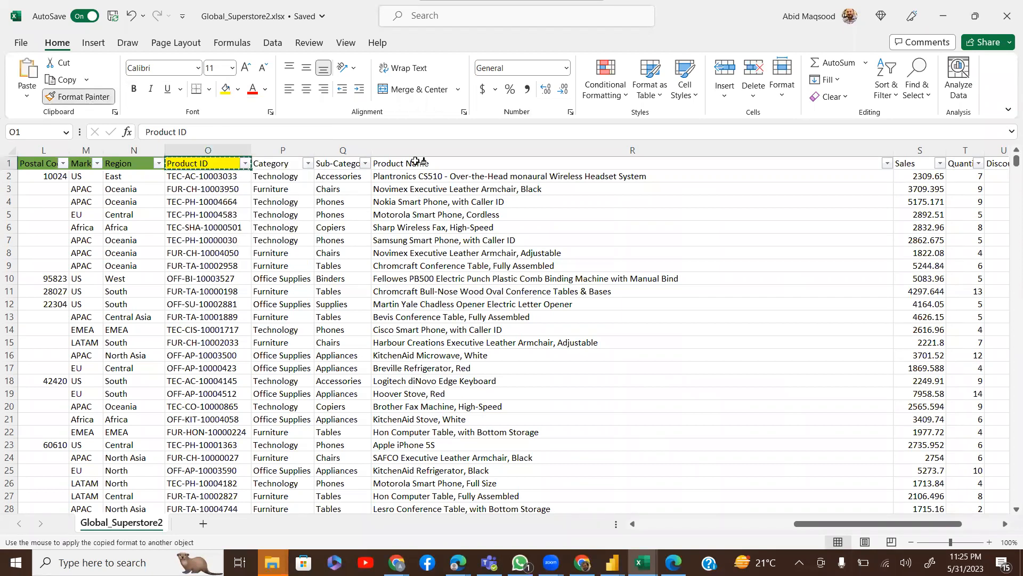
pyautogui.click(416, 162)
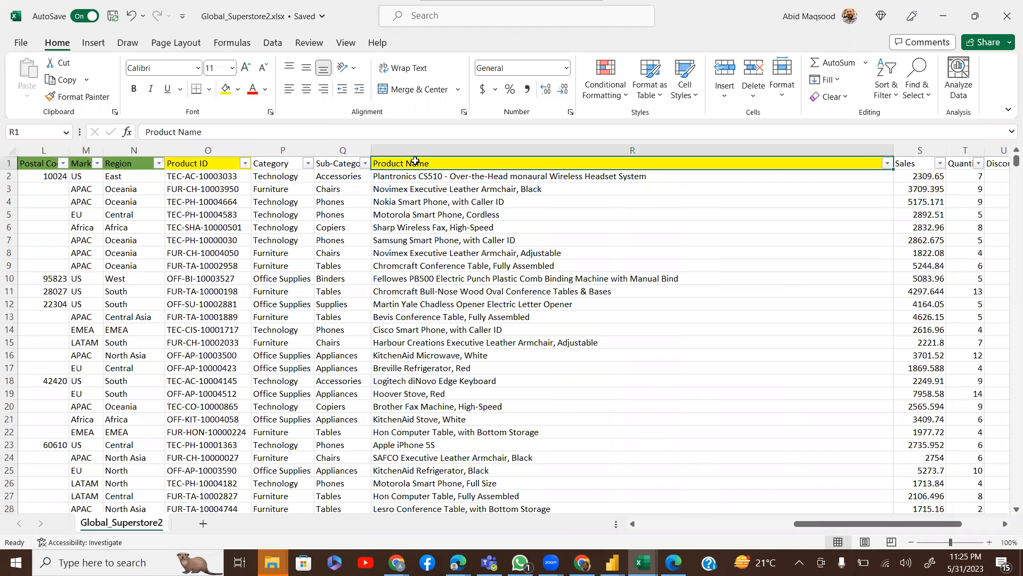
pyautogui.moveTo(283, 164); pyautogui.dragTo(320, 164)
pyautogui.click(239, 89)
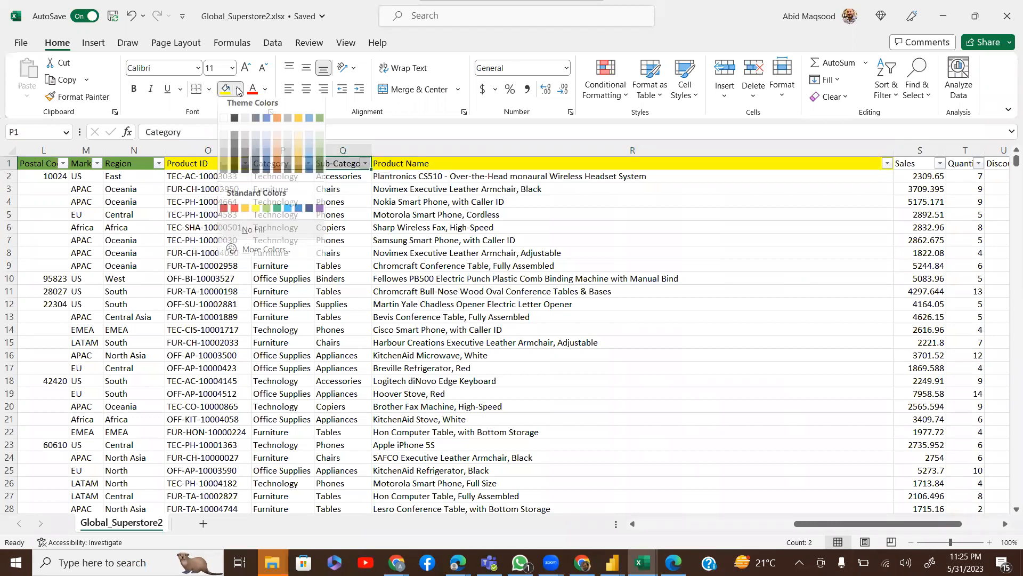
pyautogui.click(320, 118)
pyautogui.moveTo(364, 164); pyautogui.dragTo(366, 165)
pyautogui.press('Left')
pyautogui.press('Left')
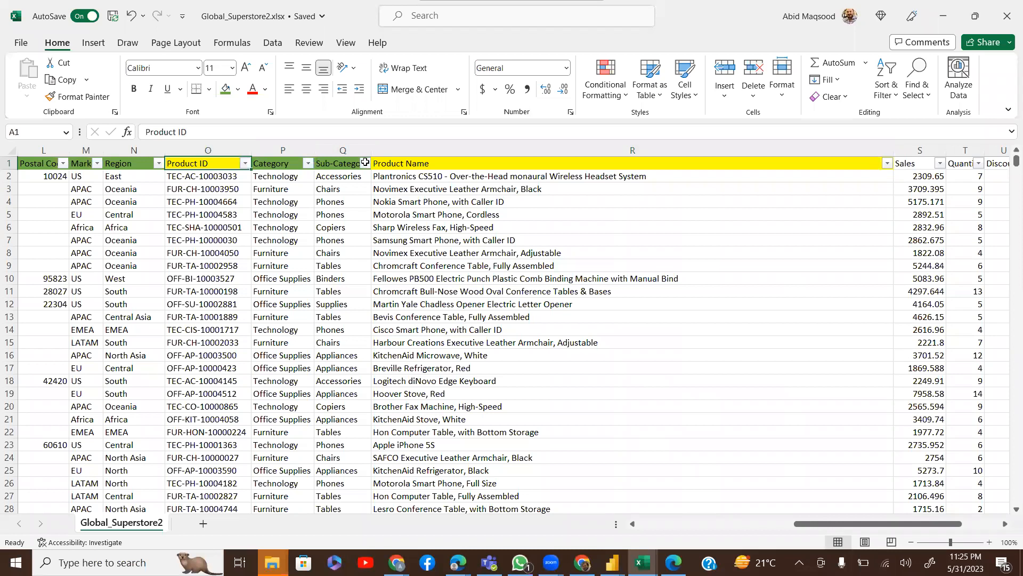
pyautogui.hotkey('ctrl', 'Home')
pyautogui.hotkey('ctrl', 'shift', 'Right')
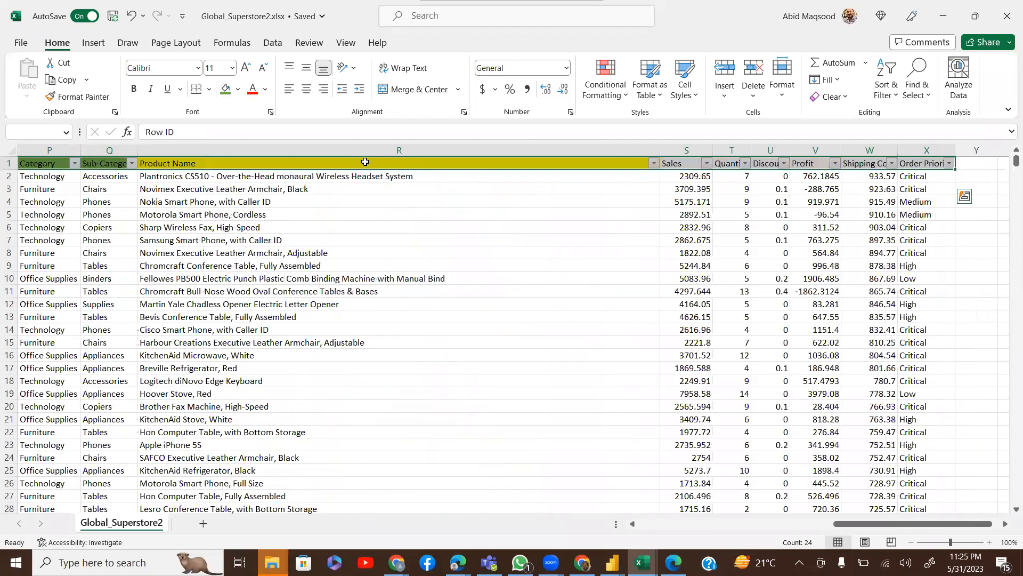
pyautogui.hotkey('ctrl', 'Left')
pyautogui.hotkey('ctrl', 'Right')
pyautogui.press('Left')
pyautogui.press('Left')
pyautogui.press('Left')
pyautogui.press('Left')
pyautogui.press('Left')
pyautogui.press('Left')
pyautogui.press('Right')
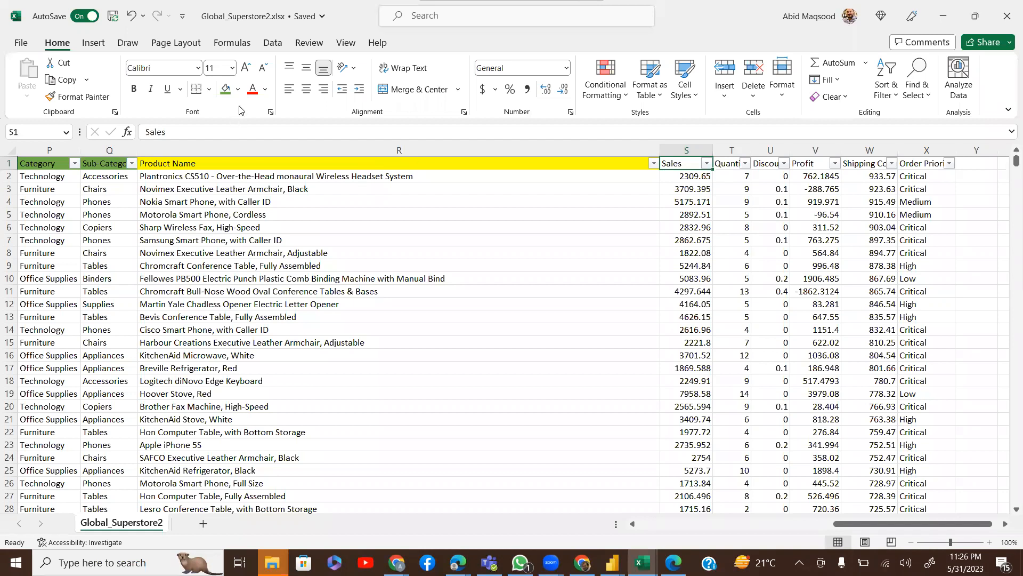
# Apply blue fill to the Sales, Quantity, Discount, Profit and Shipping Cost headers
pyautogui.click(238, 90)
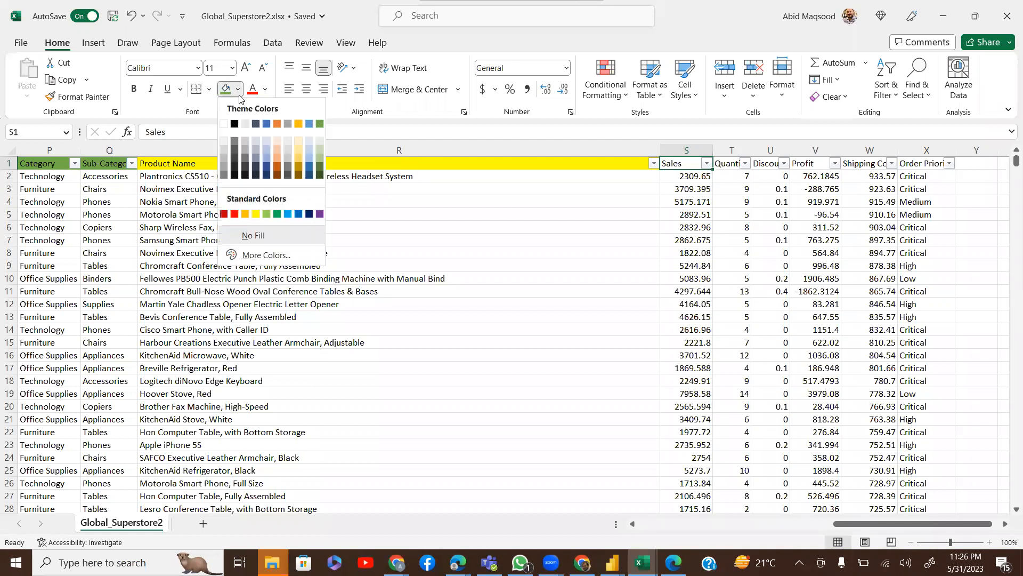
pyautogui.click(266, 123)
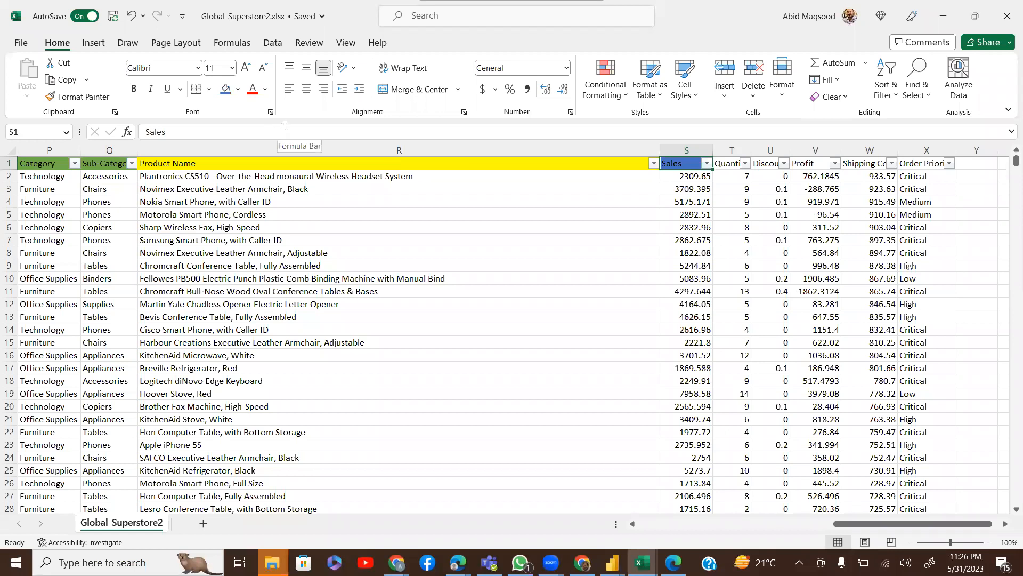
pyautogui.hotkey('shift', 'Right')
pyautogui.hotkey('shift', 'Right')
pyautogui.hotkey('shift', 'Right')
pyautogui.hotkey('shift', 'Right')
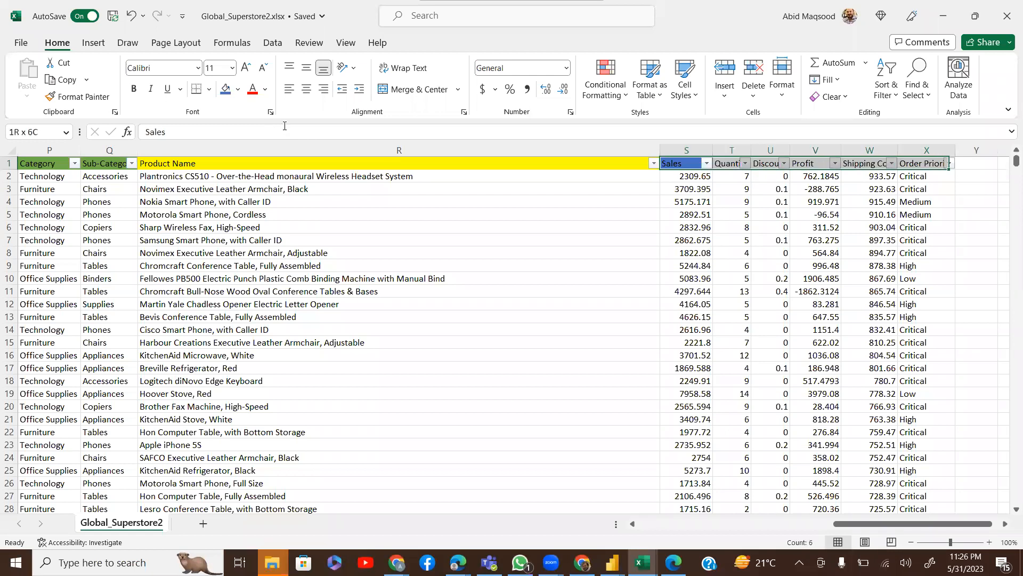
pyautogui.click(225, 89)
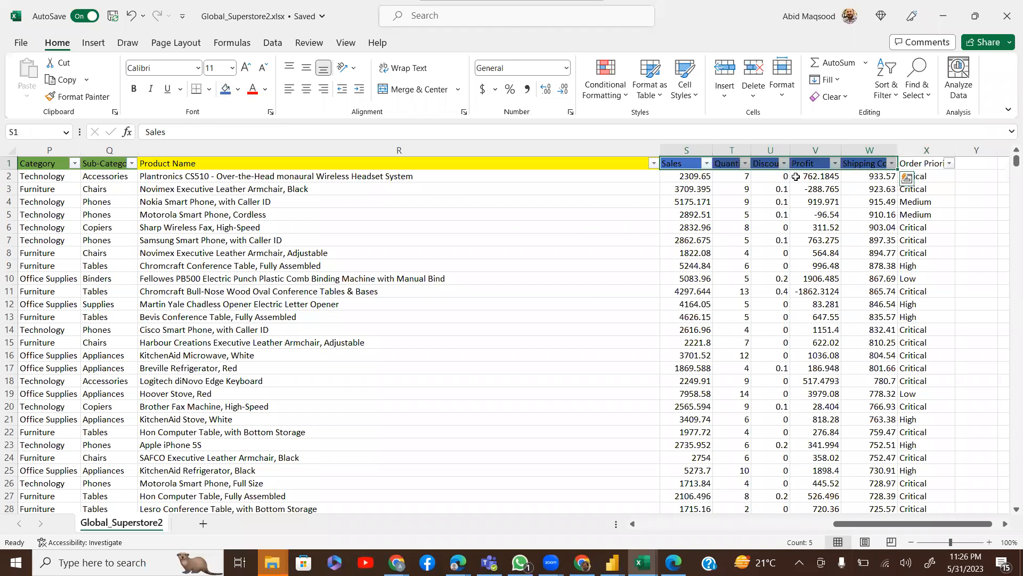
pyautogui.click(691, 168)
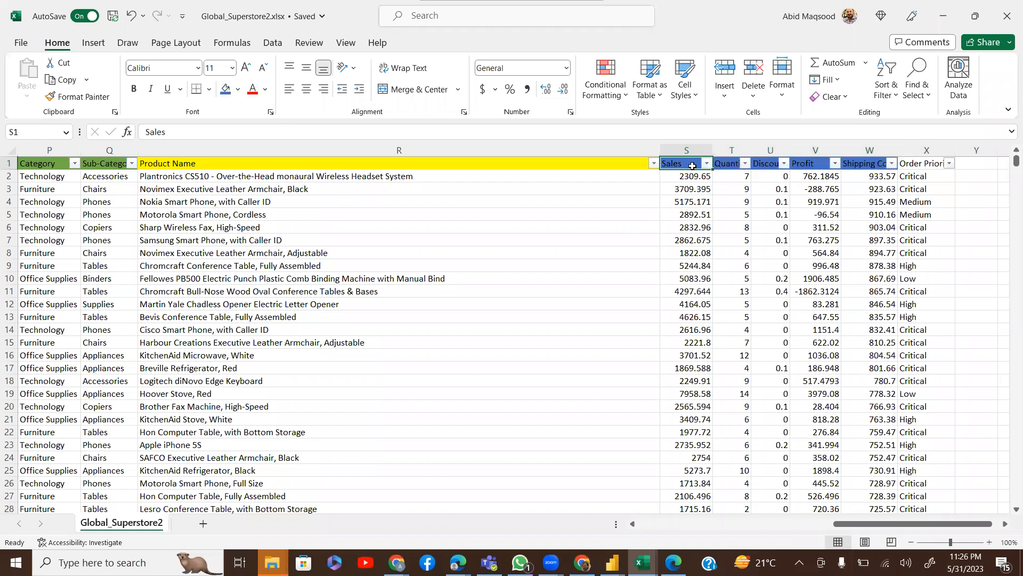
pyautogui.click(721, 163)
pyautogui.press('Right')
pyautogui.press('Right')
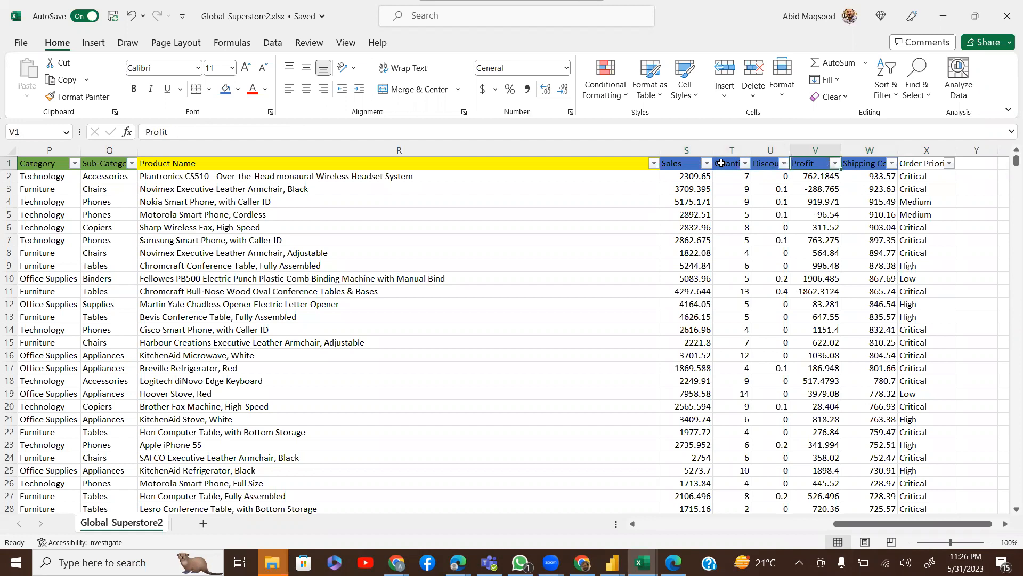
pyautogui.click(865, 166)
pyautogui.press('F4')
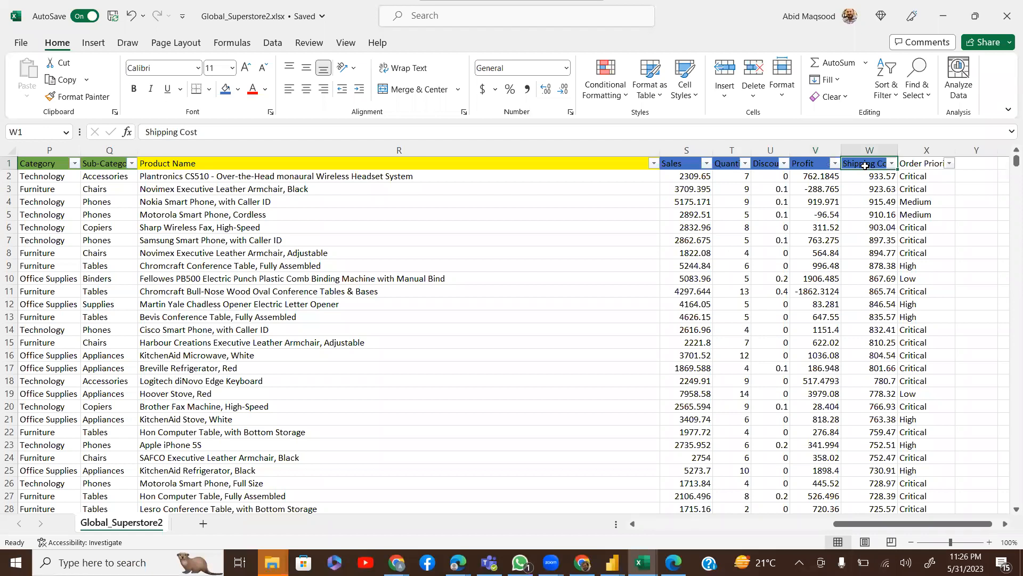
# Paint the Sub-Category header's green fill onto the Order Priority header
pyautogui.click(950, 164)
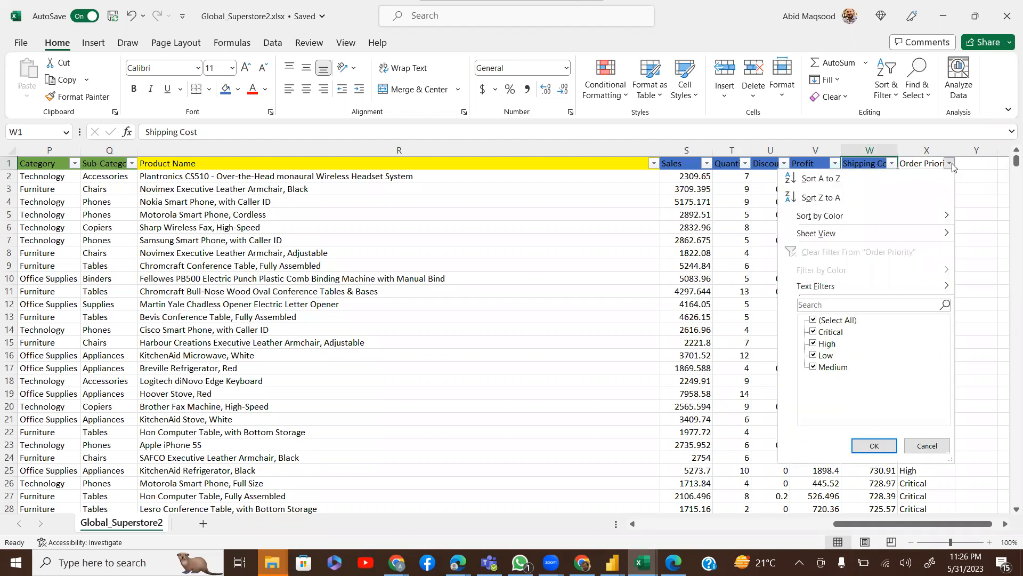
pyautogui.click(749, 275)
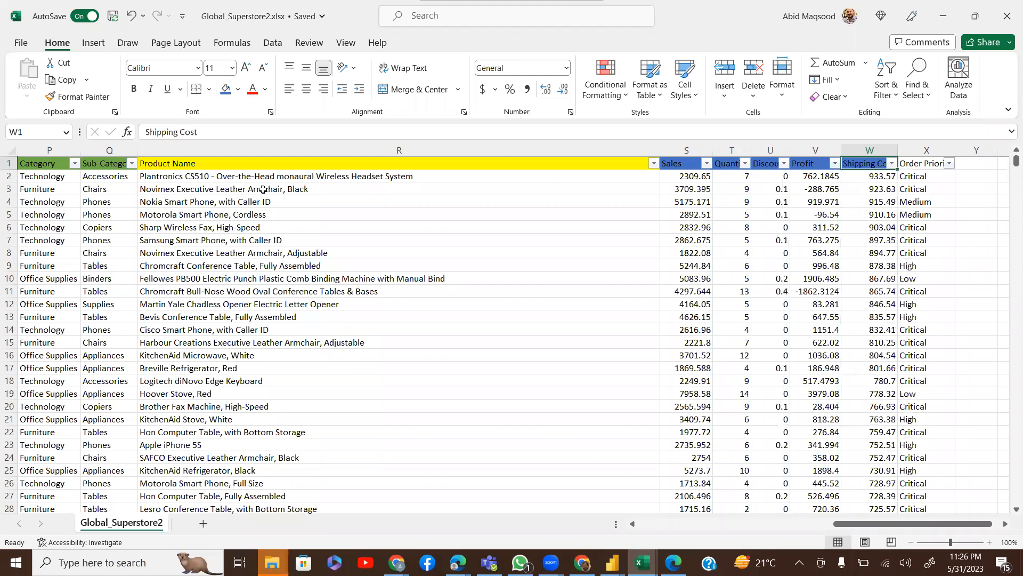
pyautogui.click(107, 163)
pyautogui.click(95, 97)
pyautogui.click(911, 163)
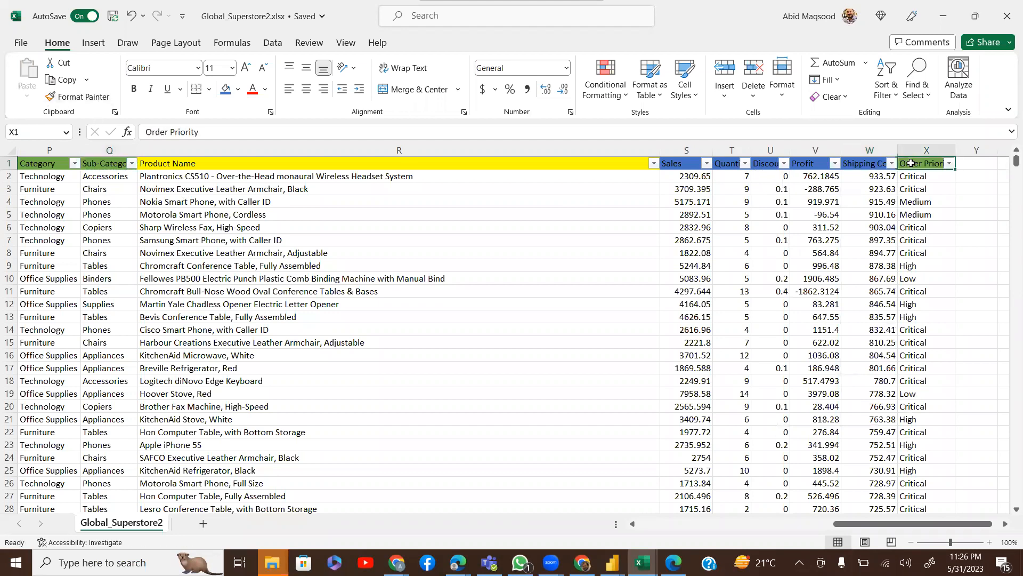
pyautogui.hotkey('ctrl', 'Home')
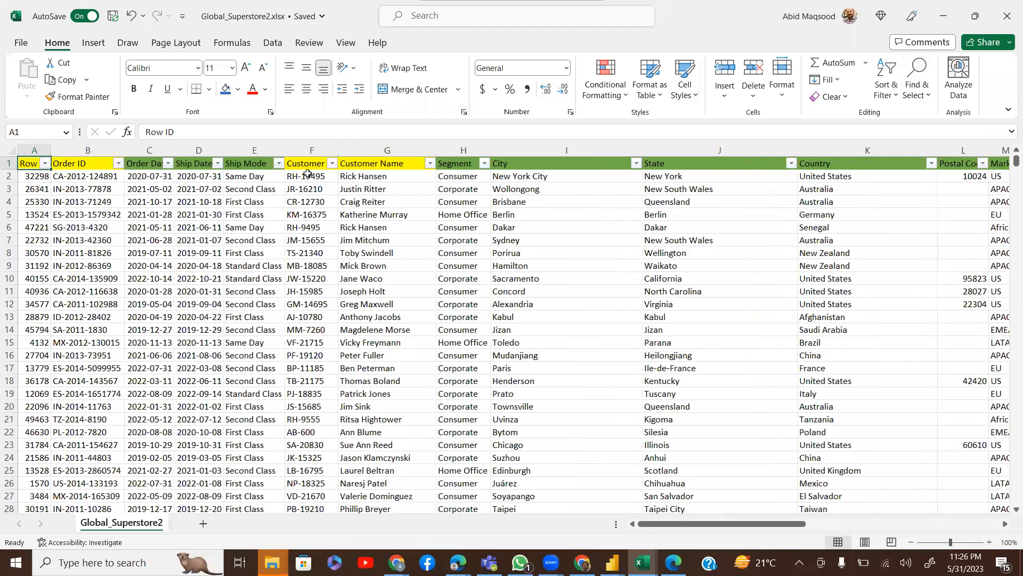
# Browse the Customer ID and Product Name filter lists without filtering to review the header row
pyautogui.click(332, 163)
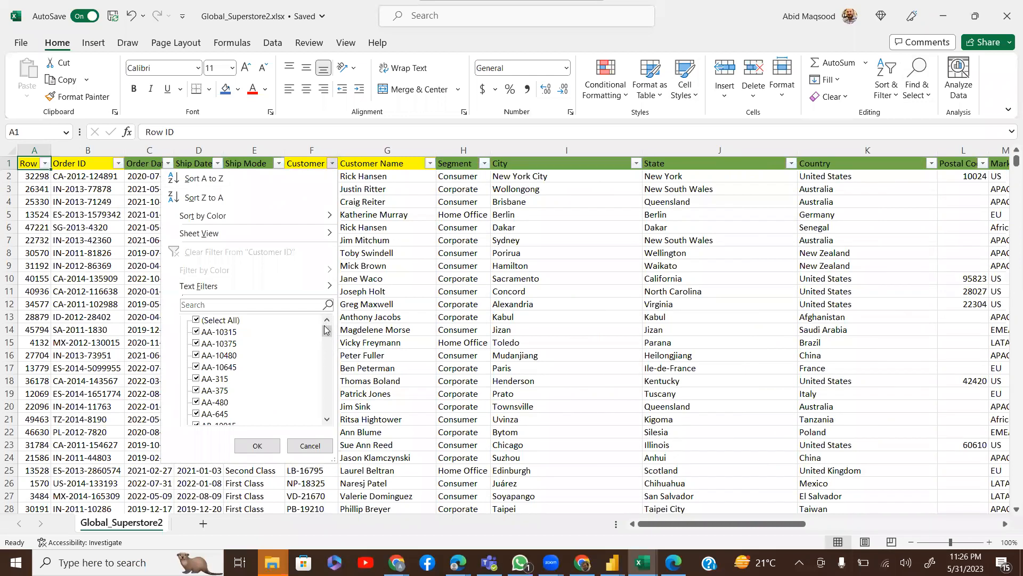
pyautogui.moveTo(325, 332); pyautogui.dragTo(327, 424)
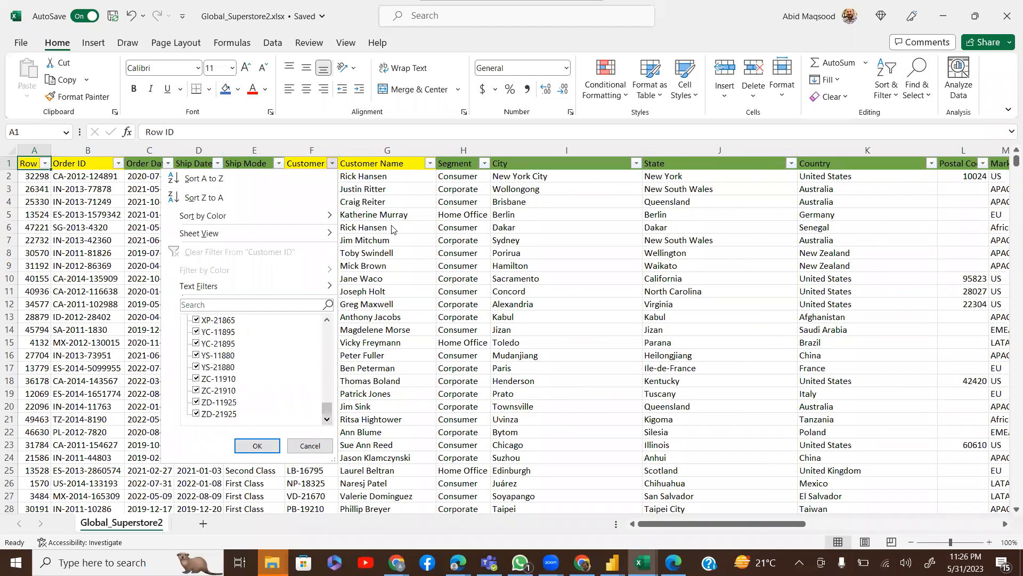
pyautogui.click(402, 179)
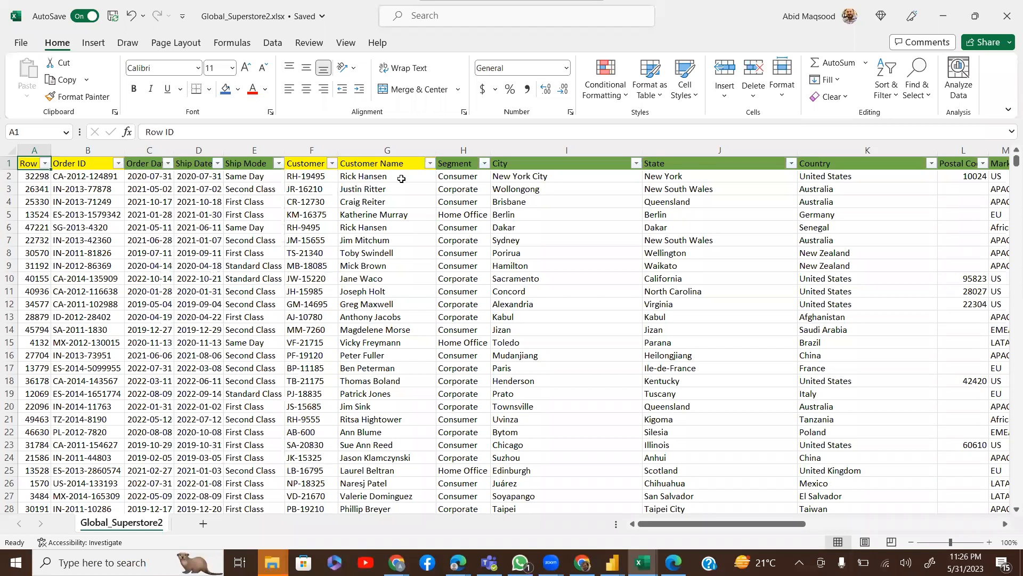
pyautogui.press('Right')
pyautogui.hotkey('ctrl', 'Right')
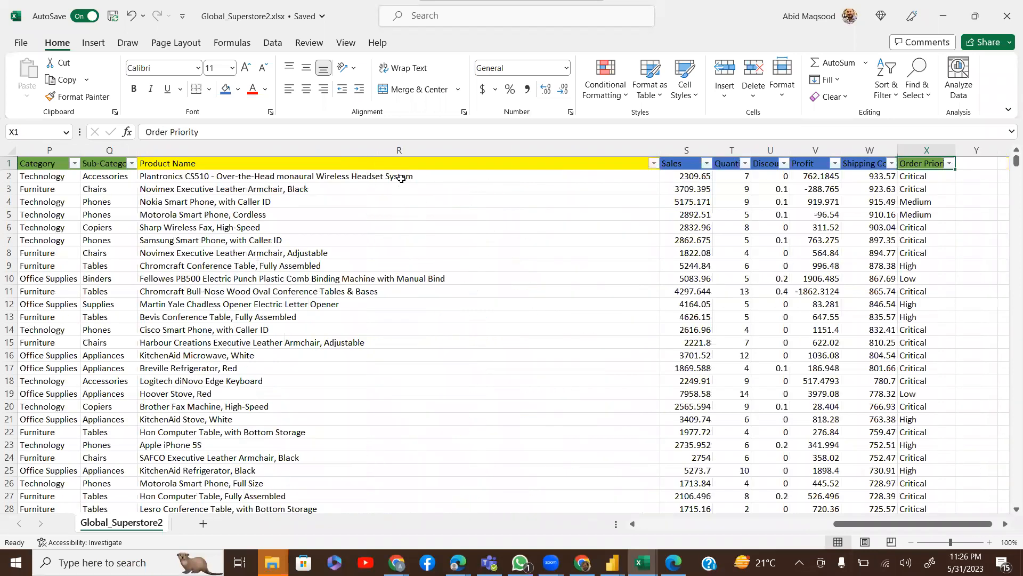
pyautogui.press('Left')
pyautogui.press('Left')
pyautogui.press('Left')
pyautogui.press('Left')
pyautogui.press('Left')
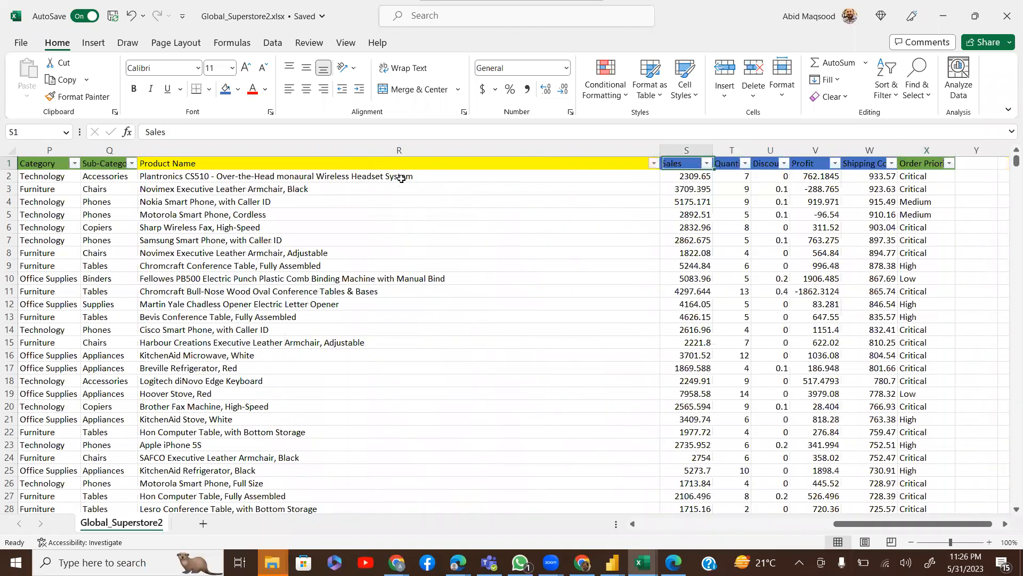
pyautogui.click(653, 163)
pyautogui.moveTo(651, 334); pyautogui.dragTo(653, 416)
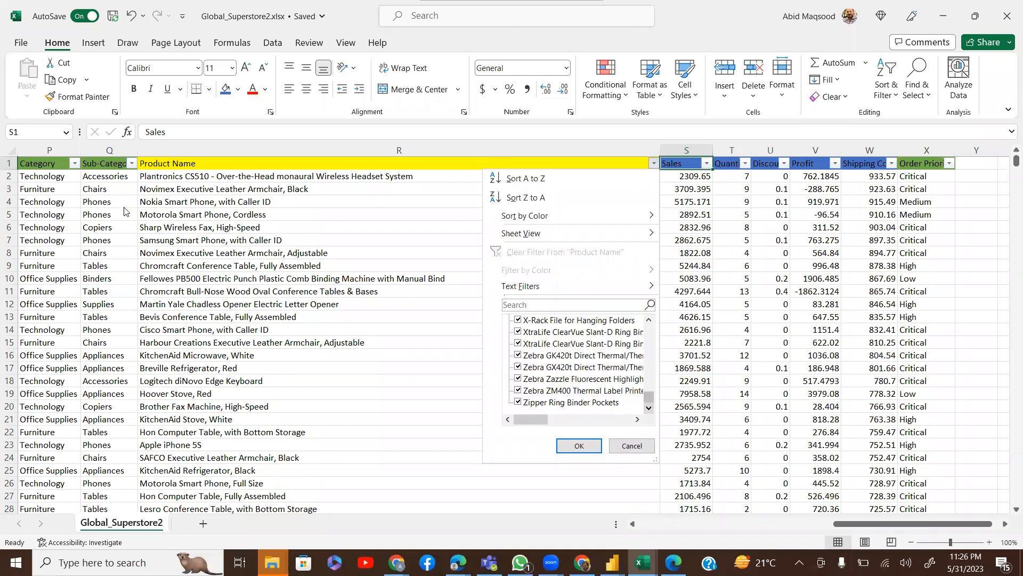
pyautogui.press('Escape')
pyautogui.press('Left')
pyautogui.press('Left')
pyautogui.press('Left')
pyautogui.press('Left')
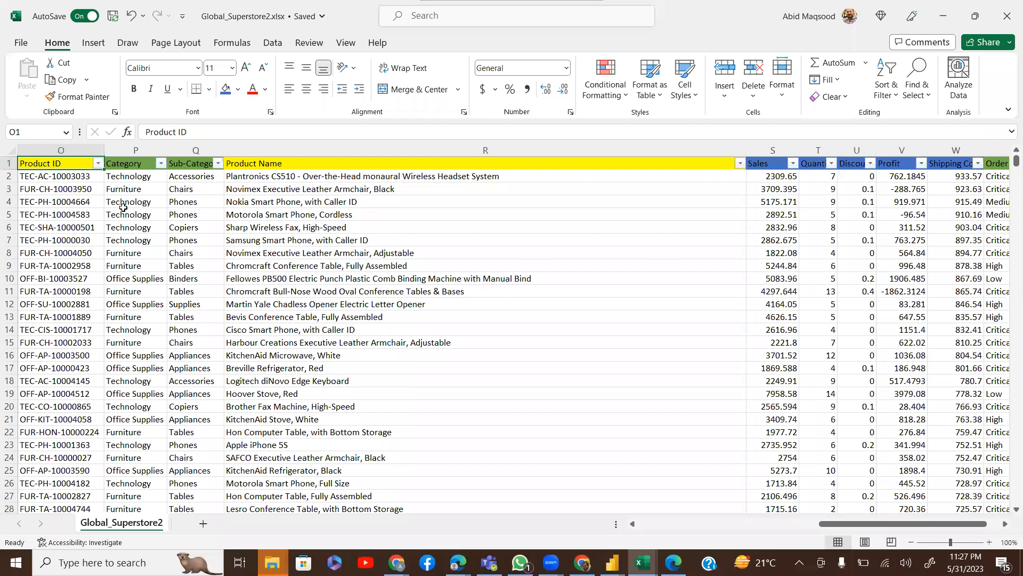
pyautogui.hotkey('ctrl', 'Right')
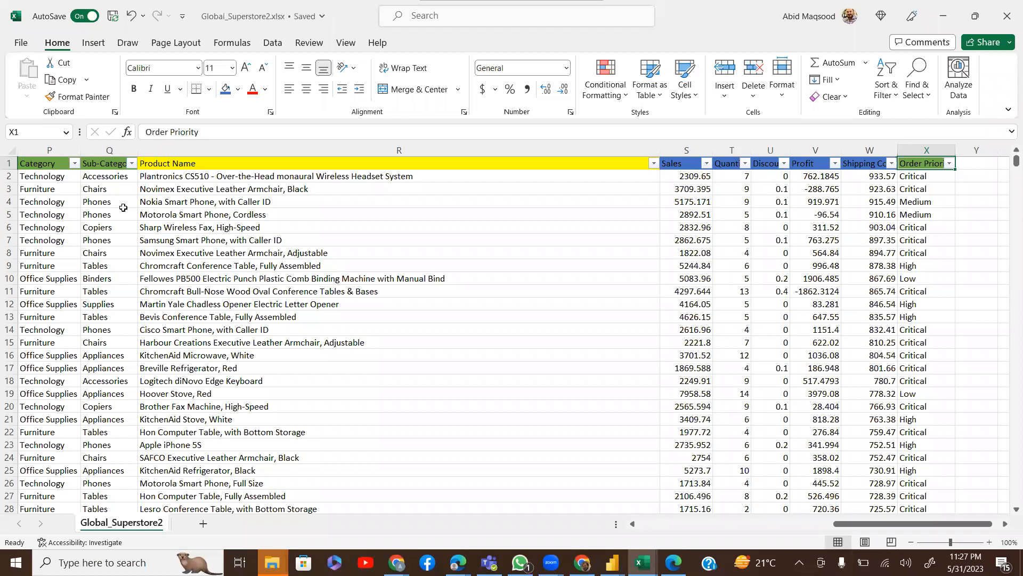
pyautogui.press('Left')
pyautogui.press('Left')
pyautogui.press('Left')
pyautogui.press('Left')
pyautogui.press('Left')
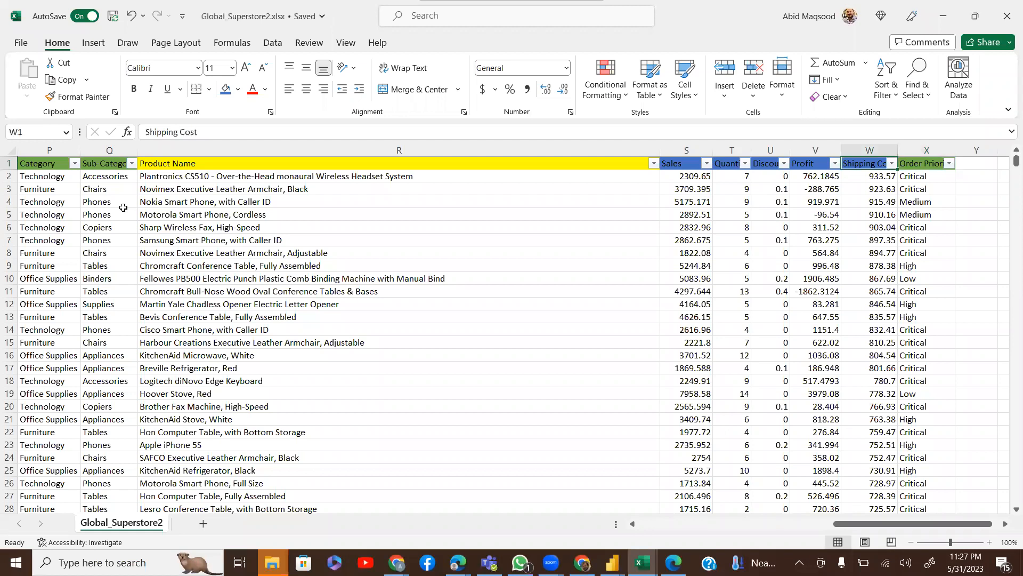
pyautogui.hotkey('shift', 'Right')
pyautogui.hotkey('shift', 'Right')
pyautogui.hotkey('shift', 'Right')
pyautogui.hotkey('shift', 'Right')
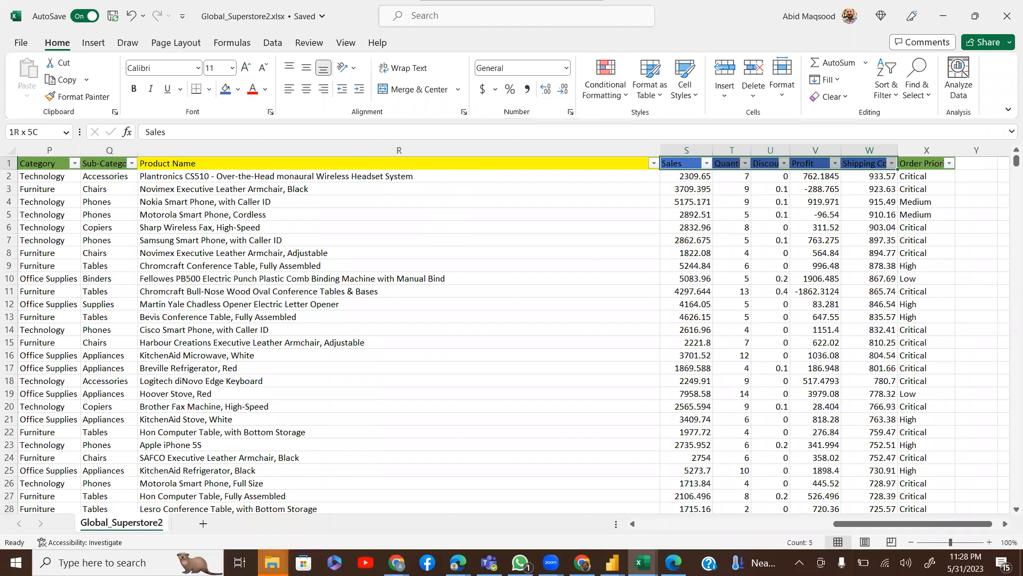
pyautogui.moveTo(272, 562)
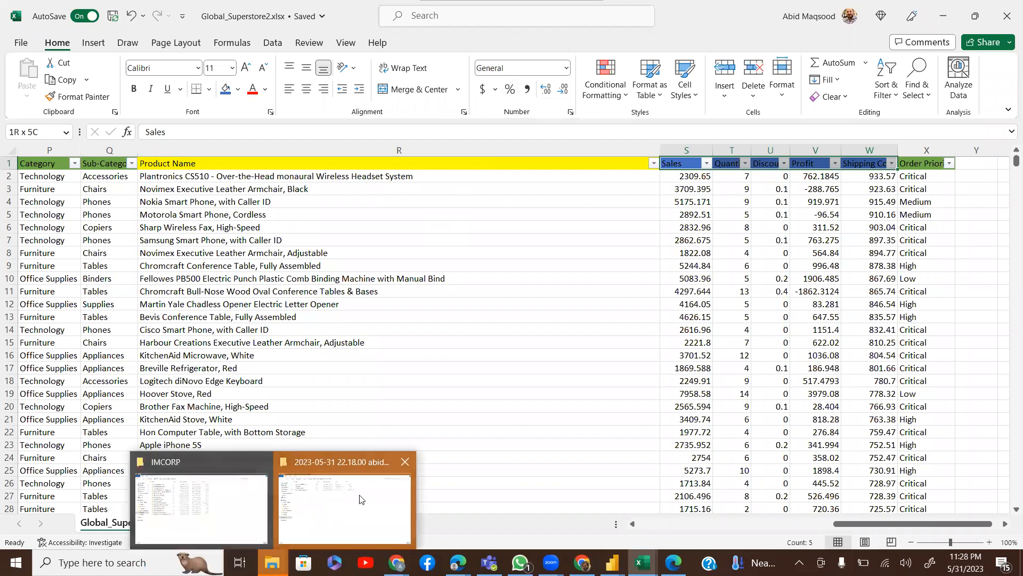
pyautogui.click(366, 463)
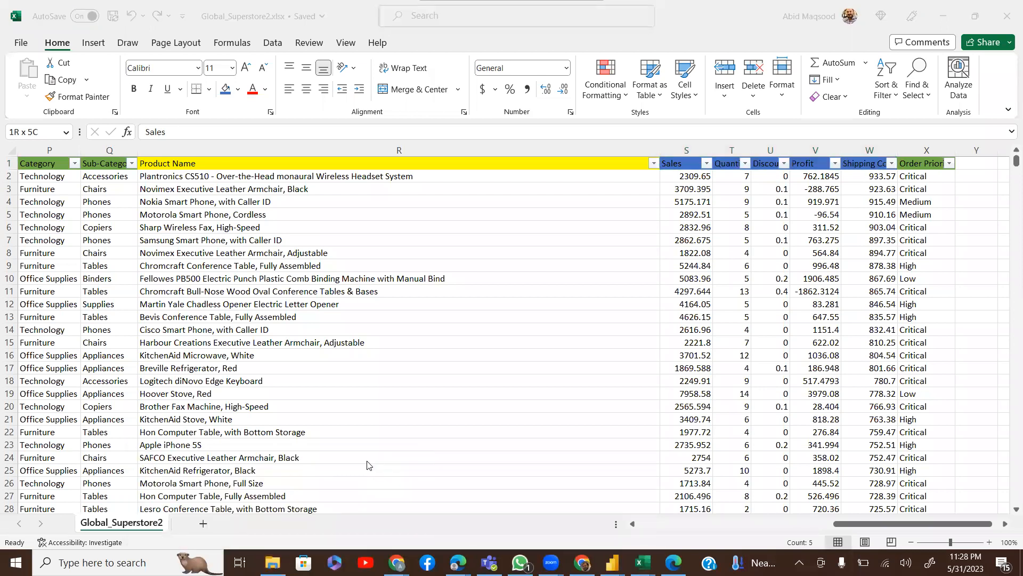